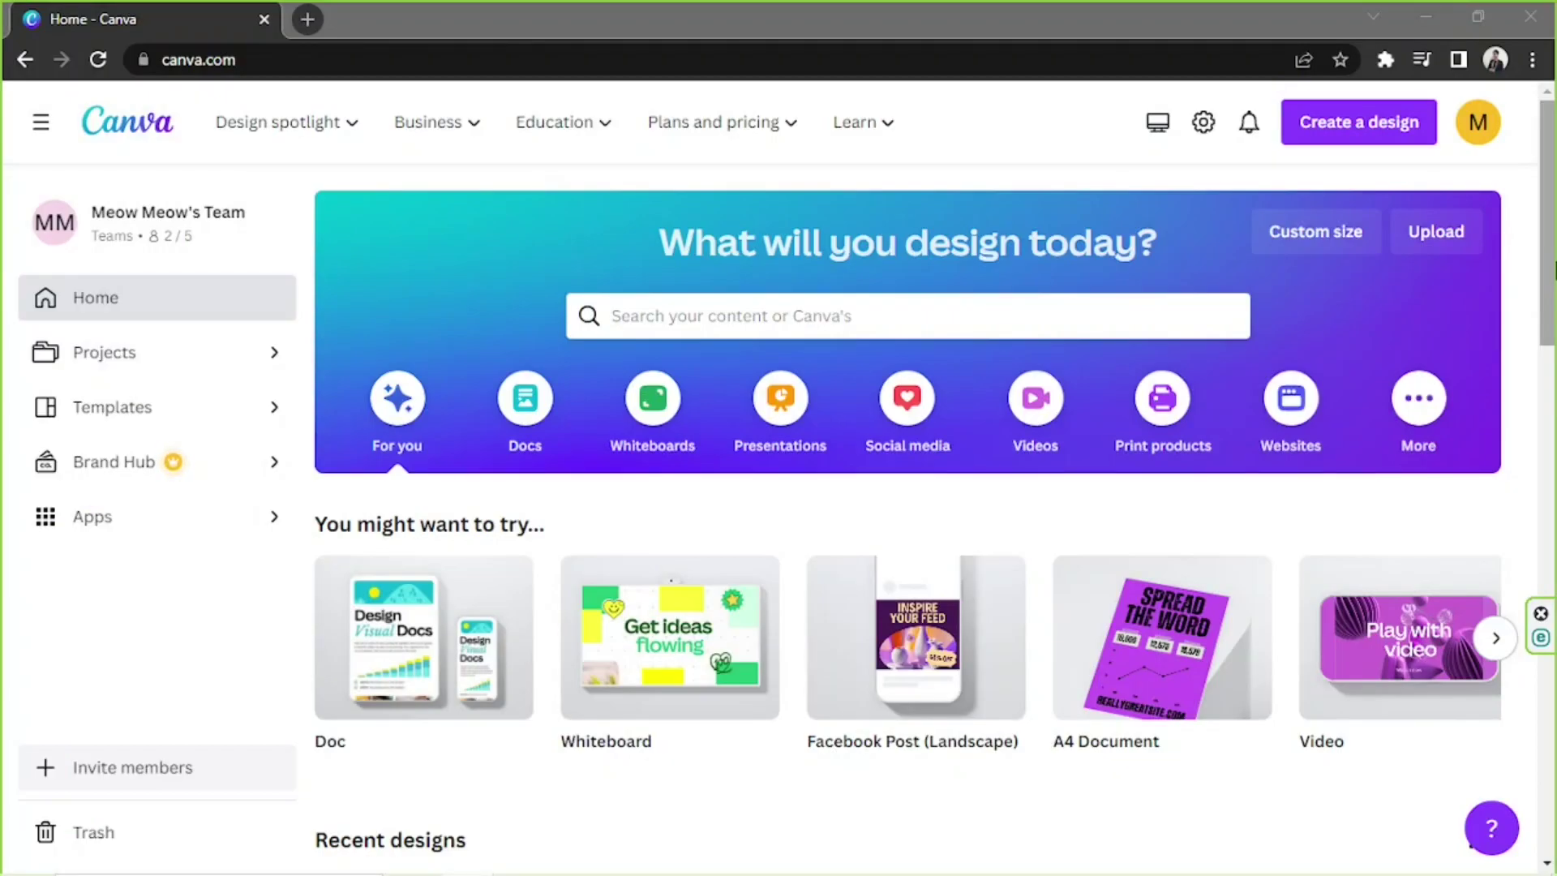
Step: Start a blank Mobile Video design from a 'youtube shorts' search and close the template suggestions
{"action": "left_click", "coordinate": [1348, 144]}
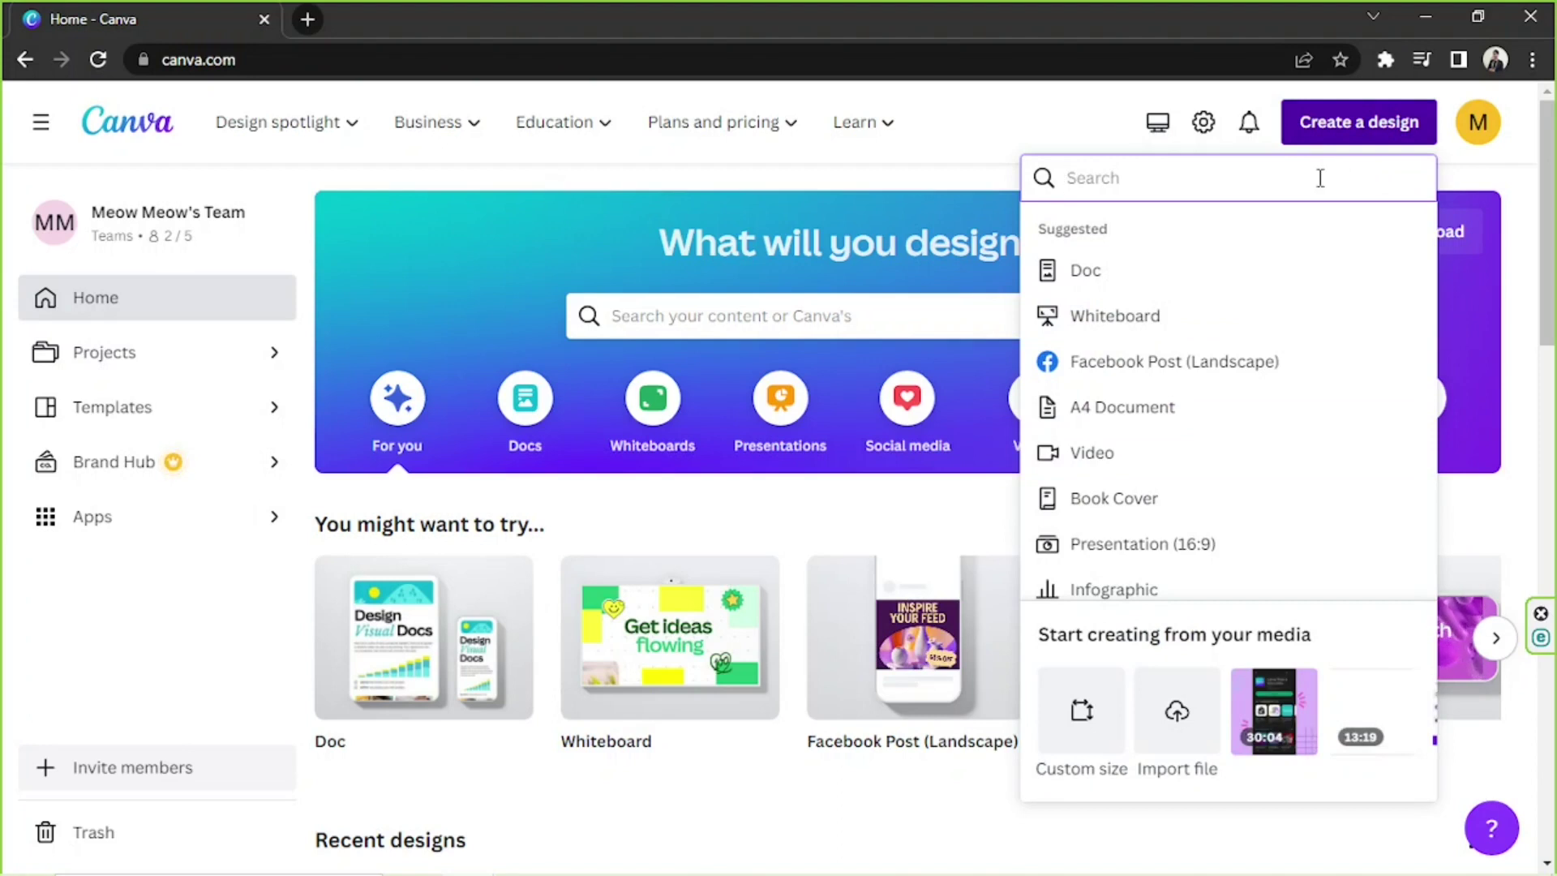
{"action": "type", "text": "youtube shorts"}
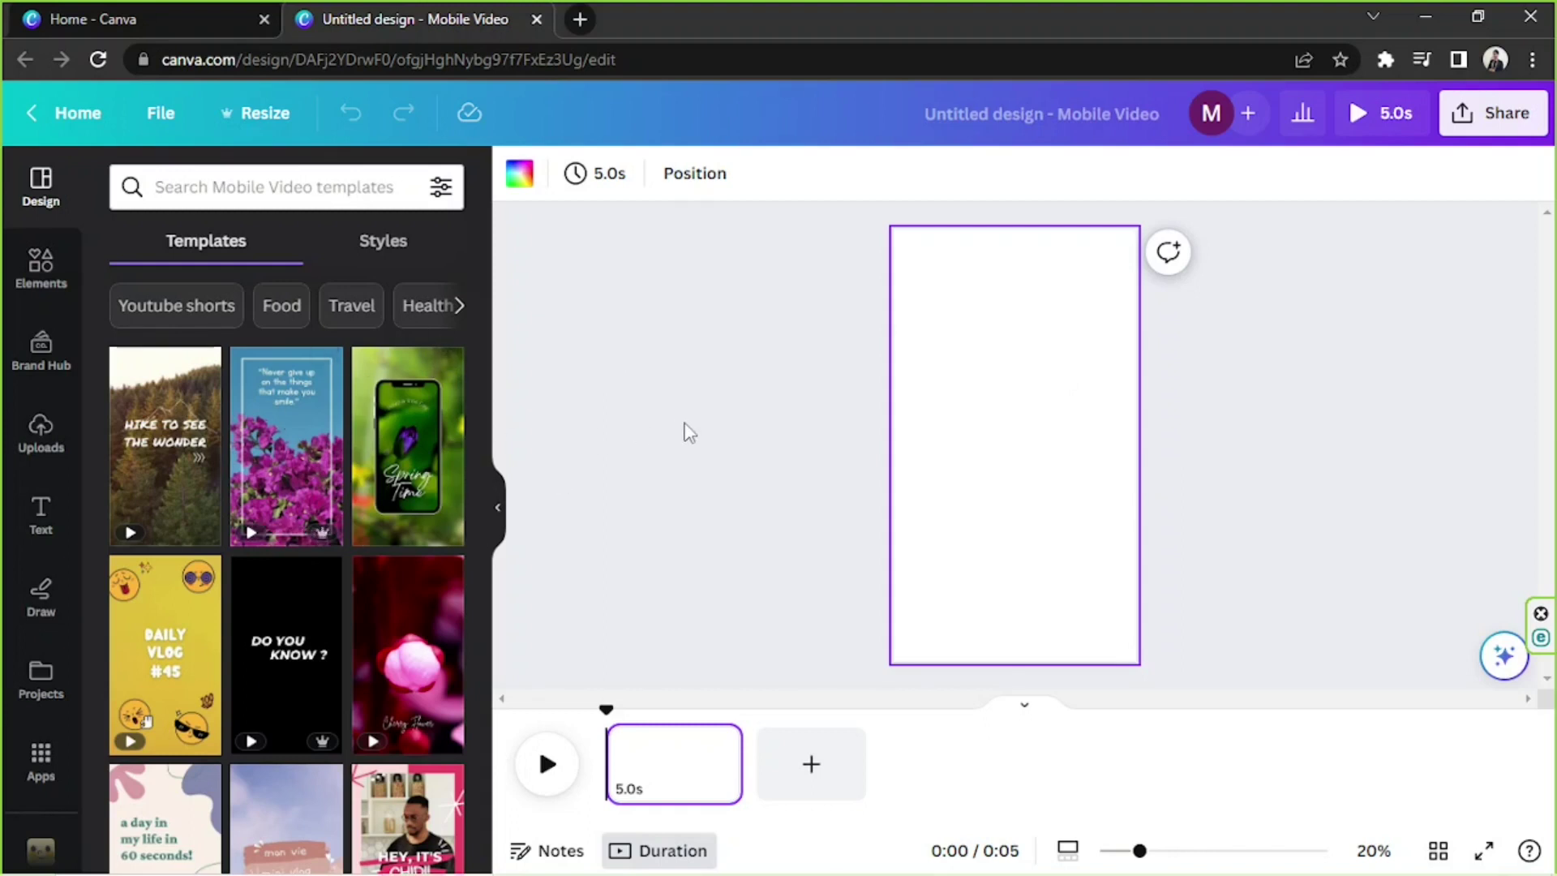
{"action": "scroll", "coordinate": [281, 428], "scroll_direction": "down", "scroll_amount": 5}
{"action": "scroll", "coordinate": [281, 429], "scroll_direction": "down", "scroll_amount": 6}
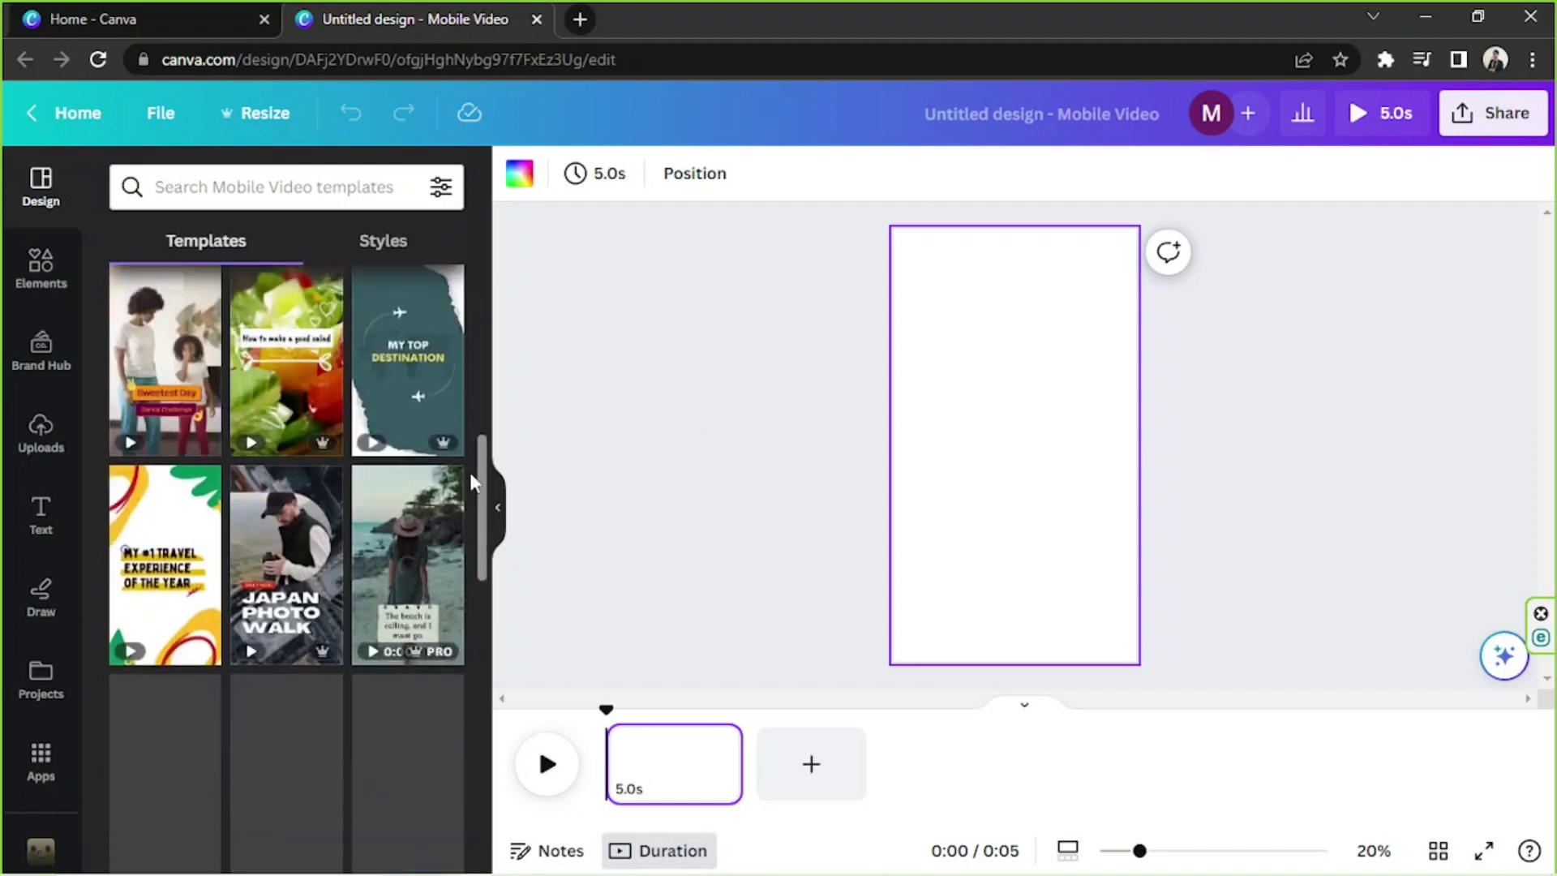
{"action": "scroll", "coordinate": [397, 468], "scroll_direction": "down", "scroll_amount": 4}
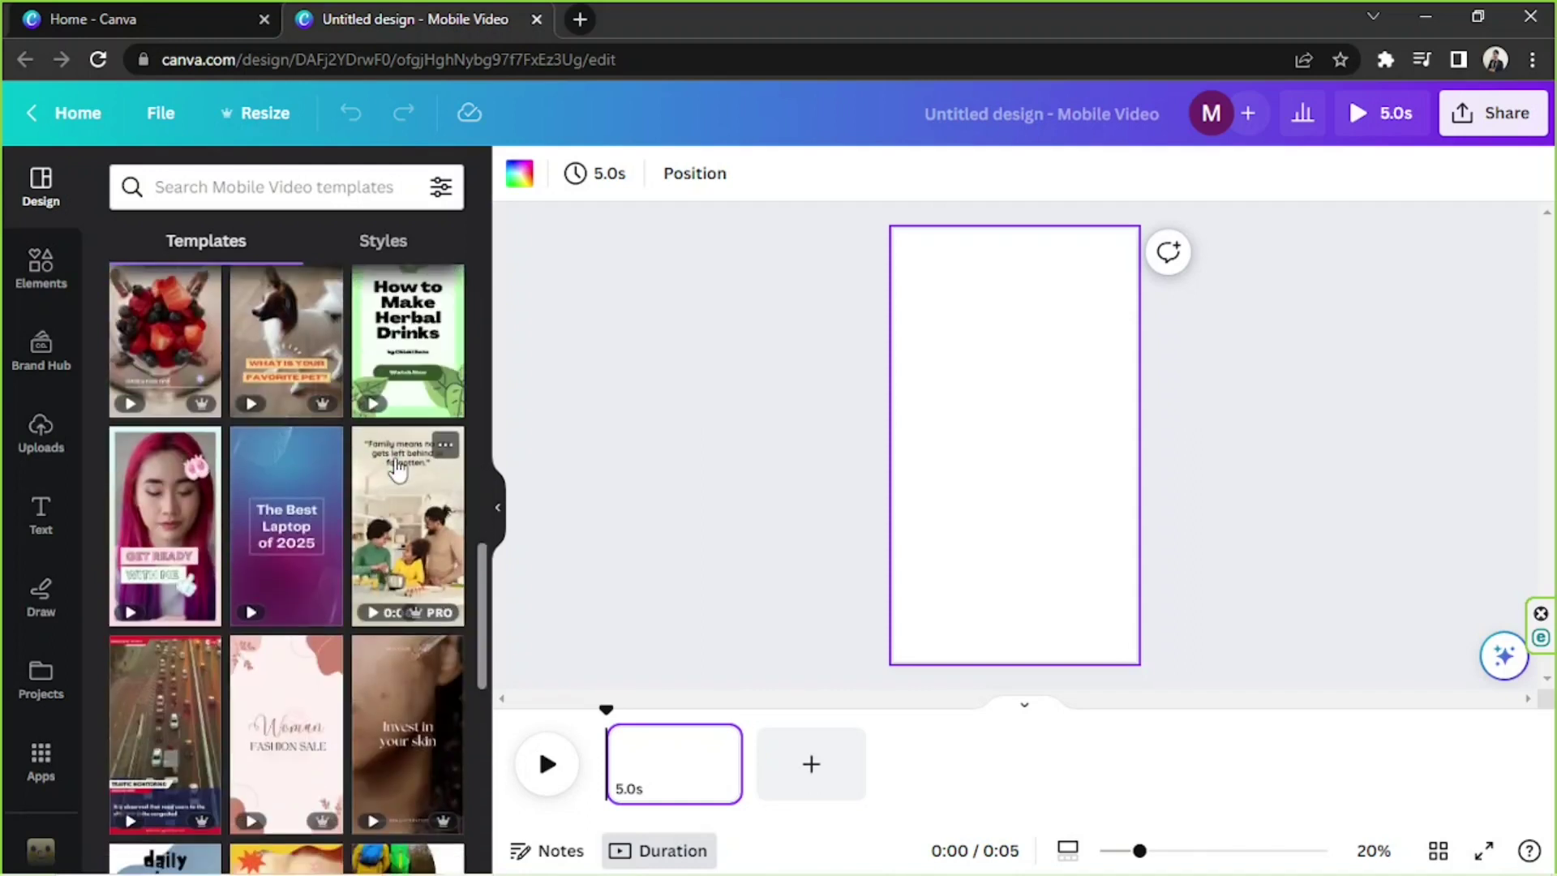
{"action": "scroll", "coordinate": [397, 469], "scroll_direction": "down", "scroll_amount": 5}
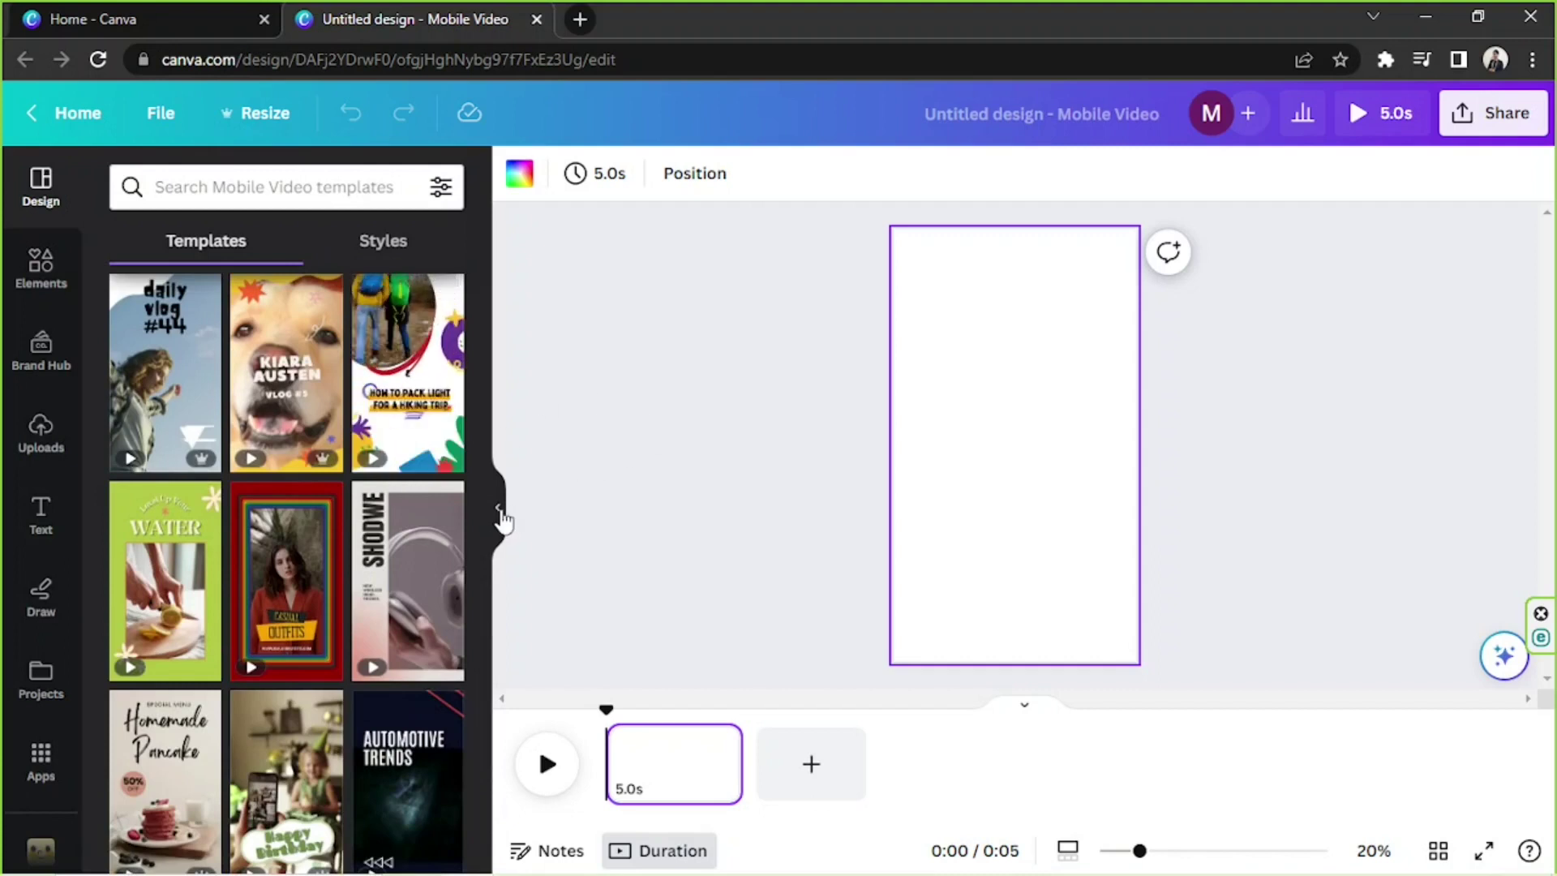
{"action": "left_click", "coordinate": [499, 510]}
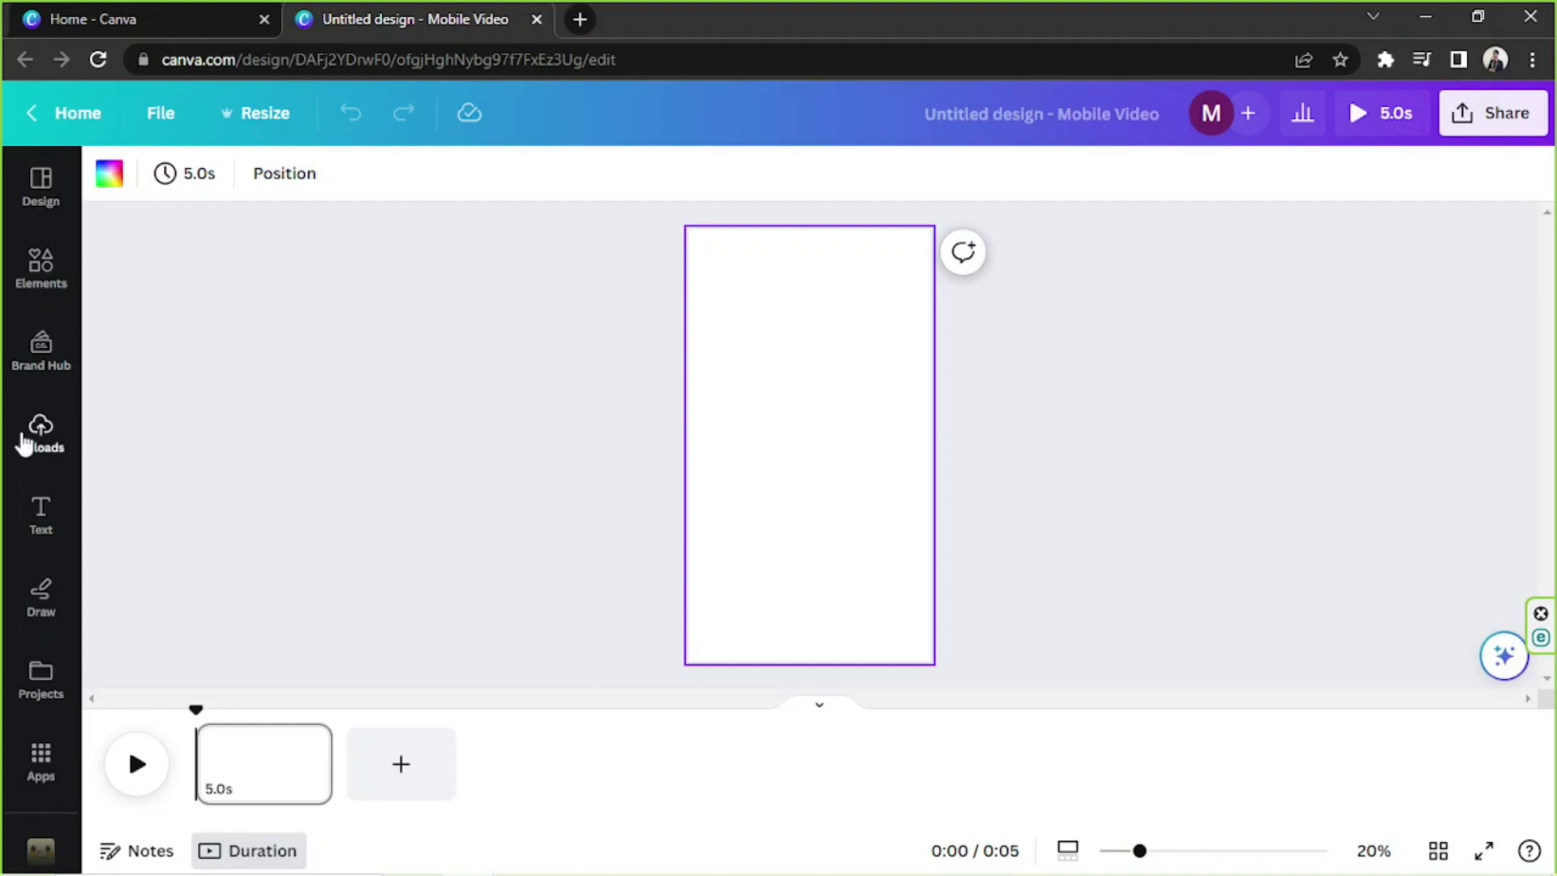
Step: From the Uploads panel, bring up the computer's file picker with Upload files
{"action": "left_click", "coordinate": [50, 439]}
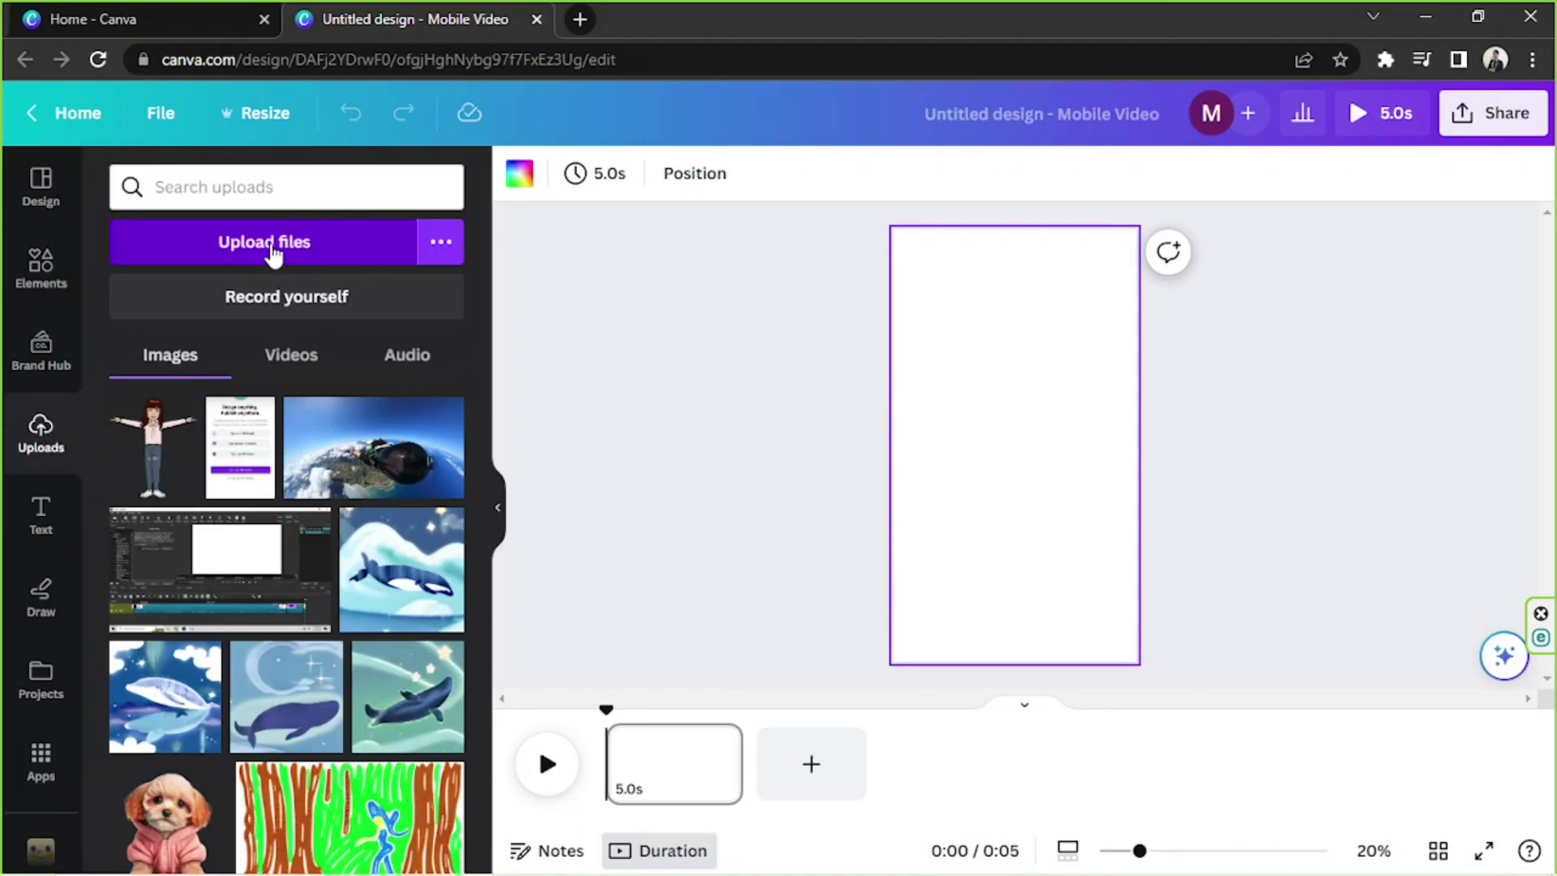
{"action": "left_click", "coordinate": [273, 247]}
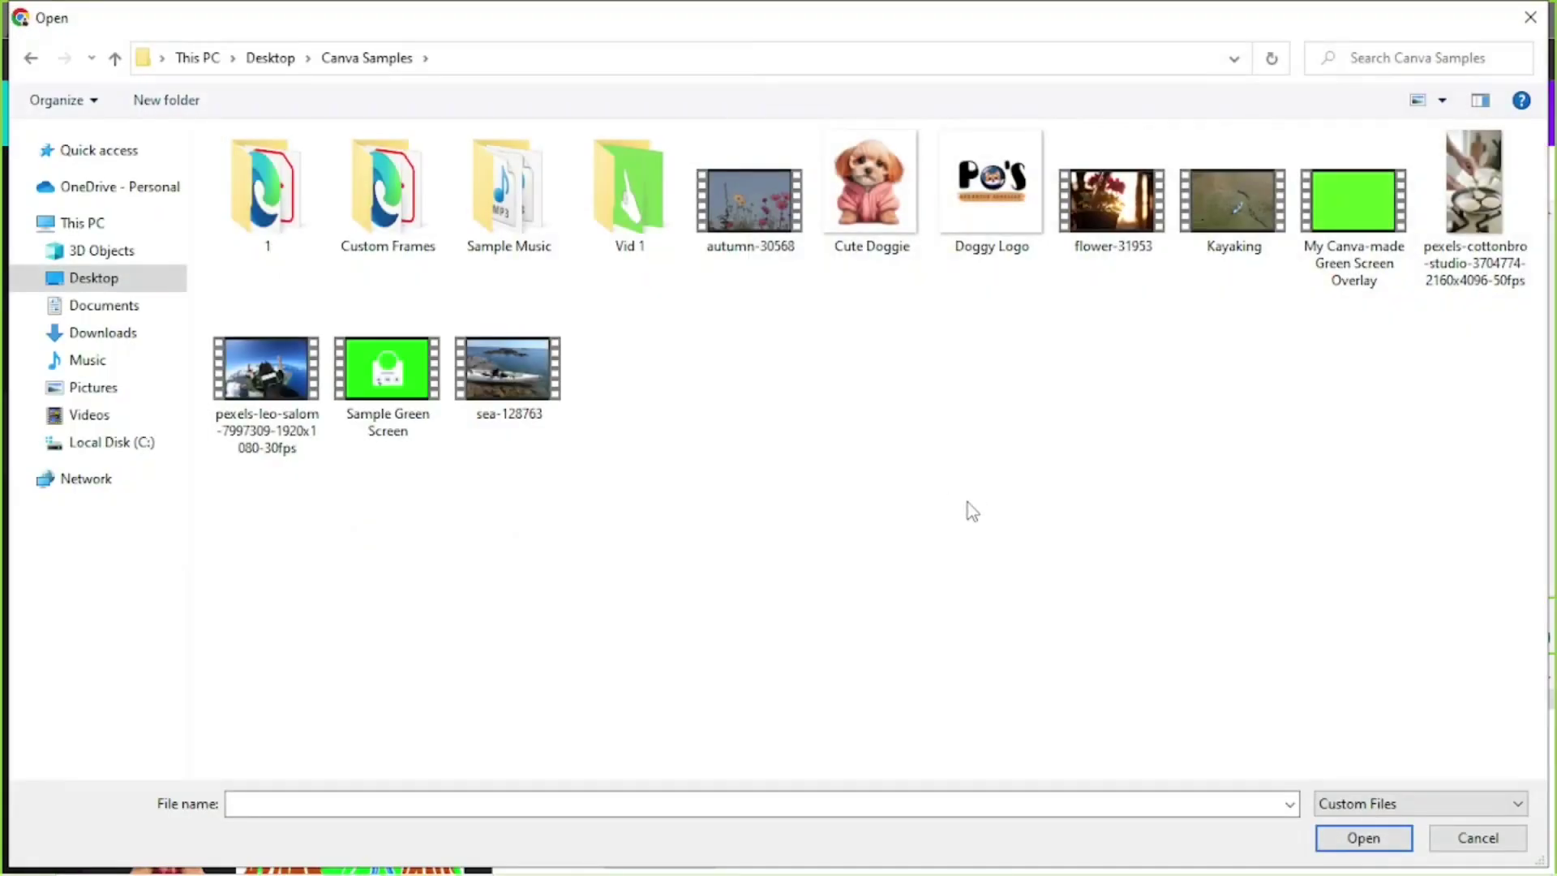
{"action": "left_click", "coordinate": [1498, 253]}
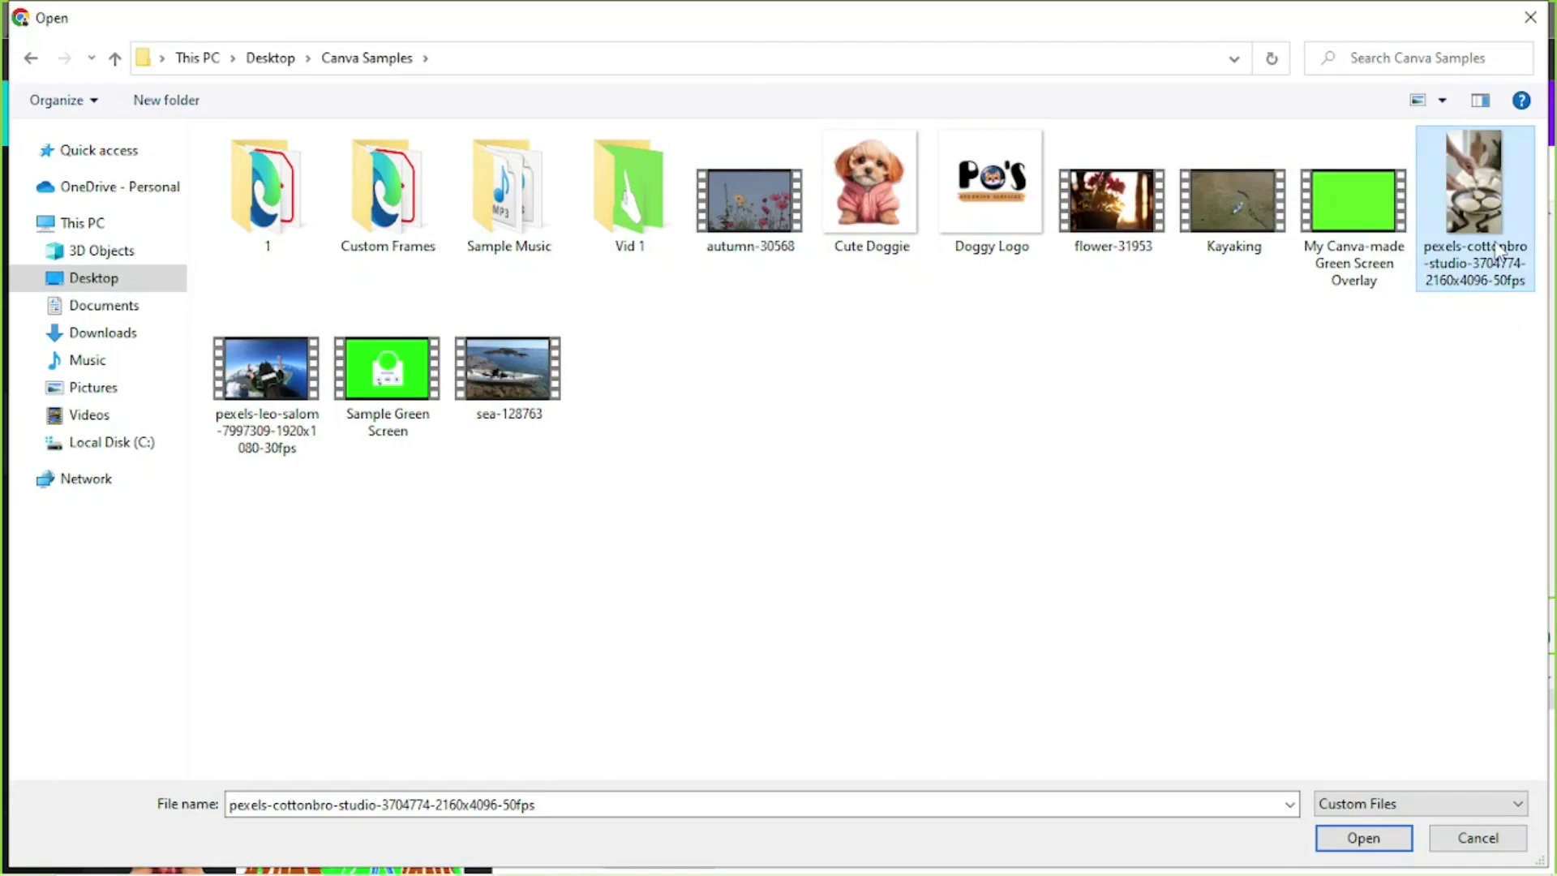
{"action": "double_click", "coordinate": [1471, 204]}
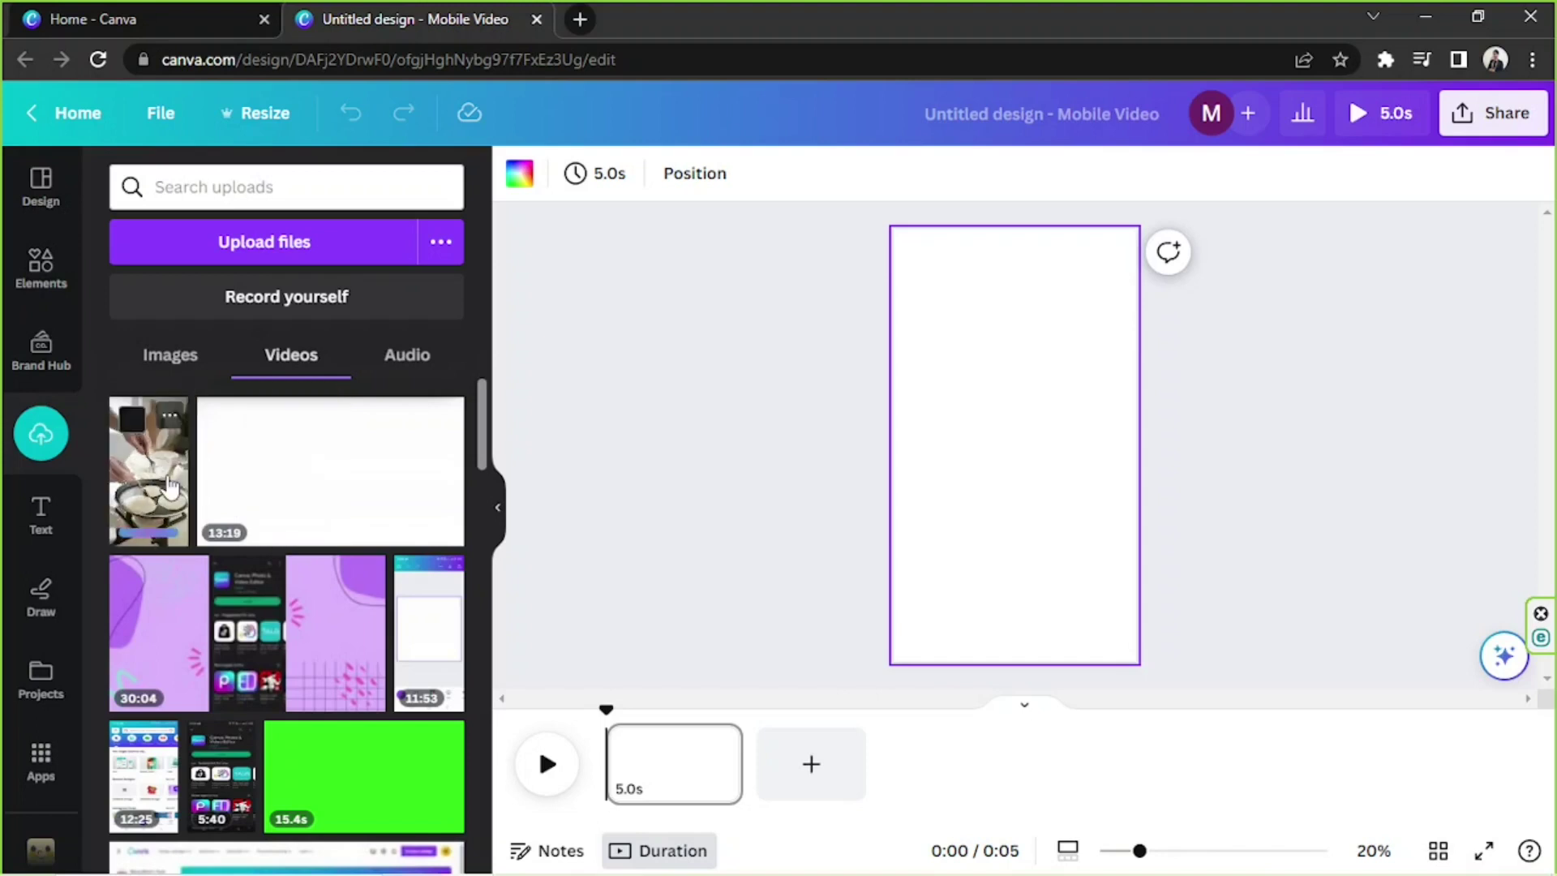
Step: Add the uploaded pancake clip to the page, enlarge it, and set it as the background
{"action": "left_click", "coordinate": [168, 485]}
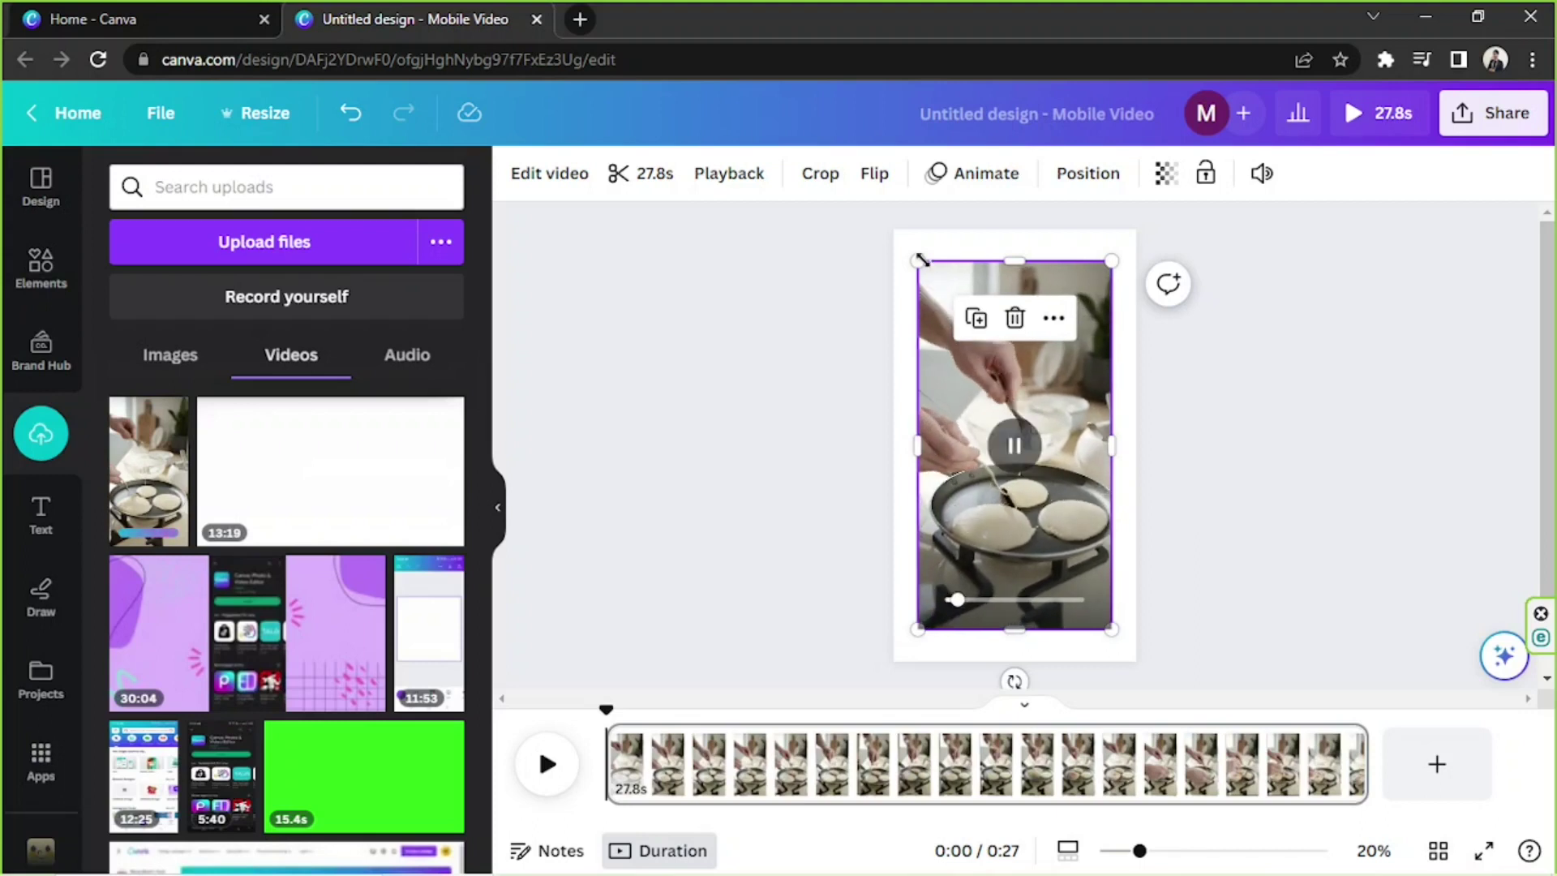
{"action": "left_click_drag", "start_coordinate": [921, 260], "coordinate": [892, 241]}
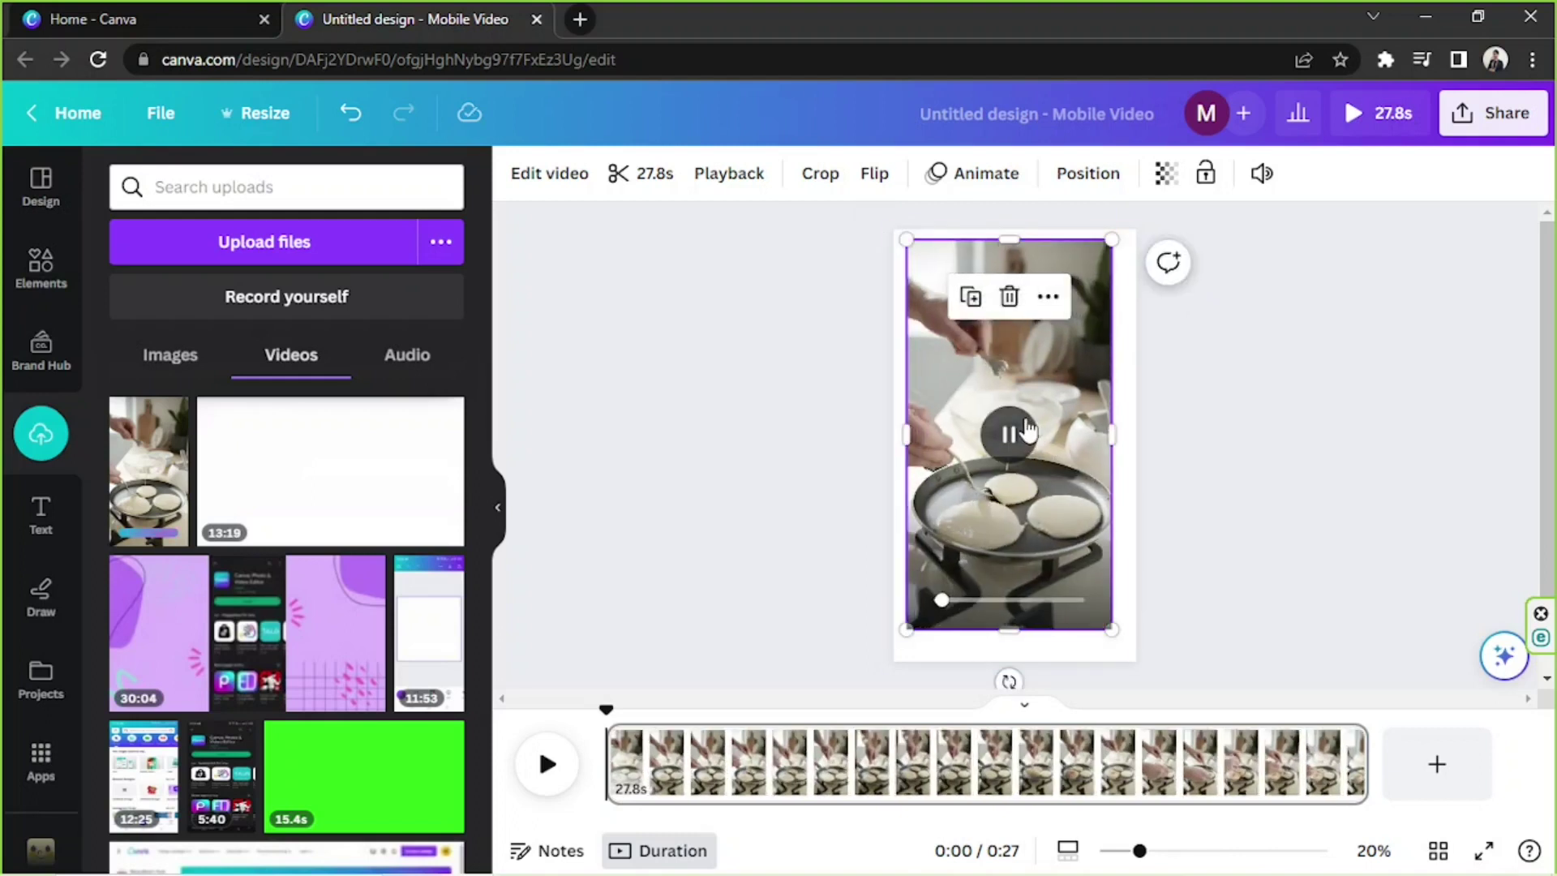
{"action": "right_click", "coordinate": [1027, 430]}
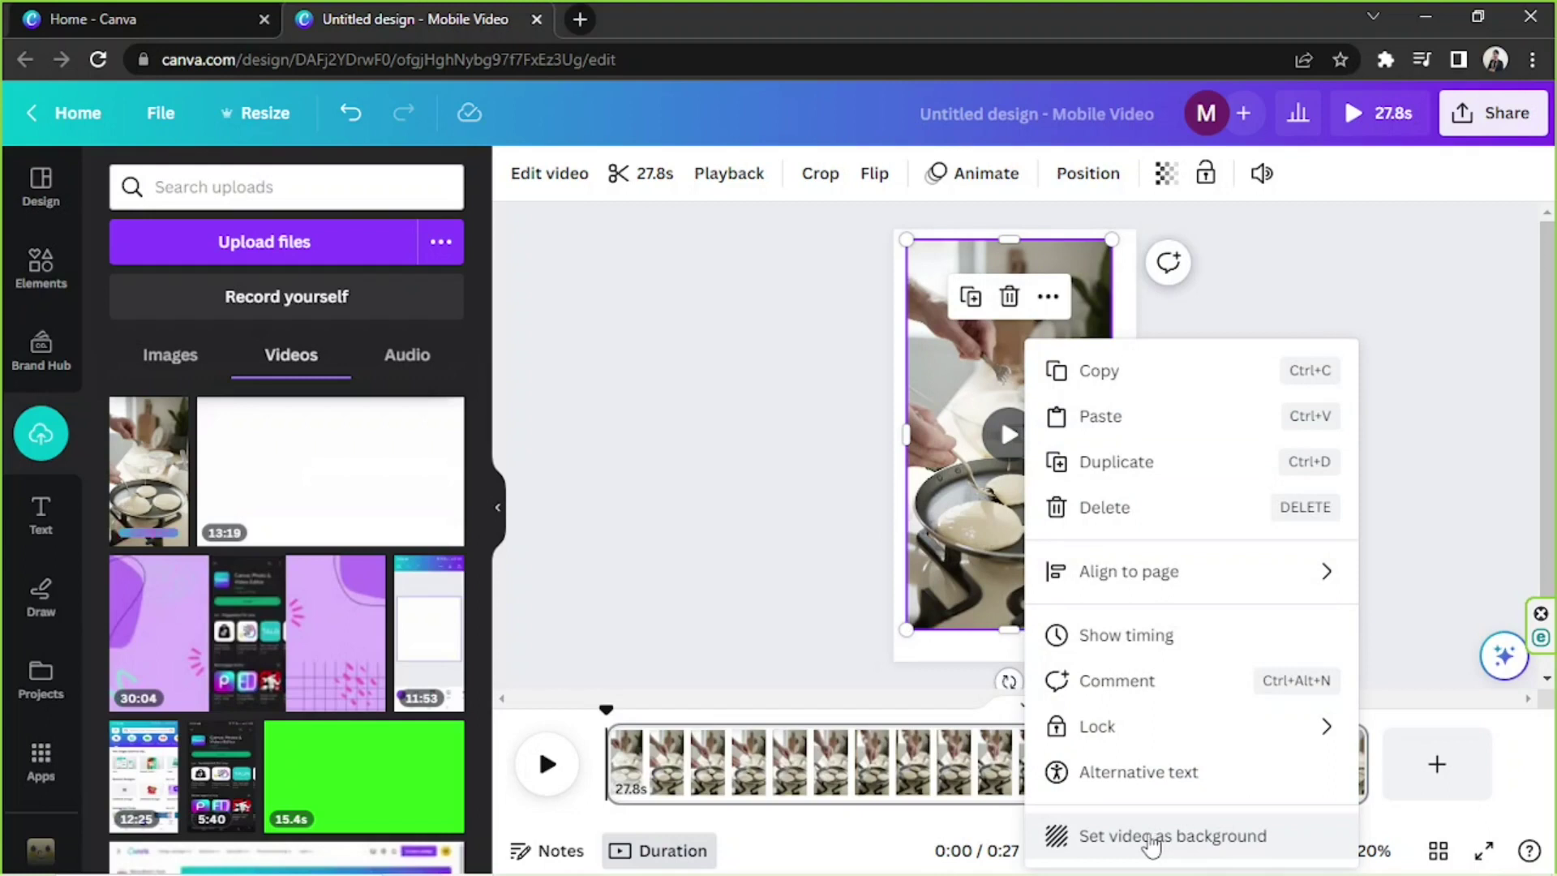
{"action": "left_click", "coordinate": [1152, 837]}
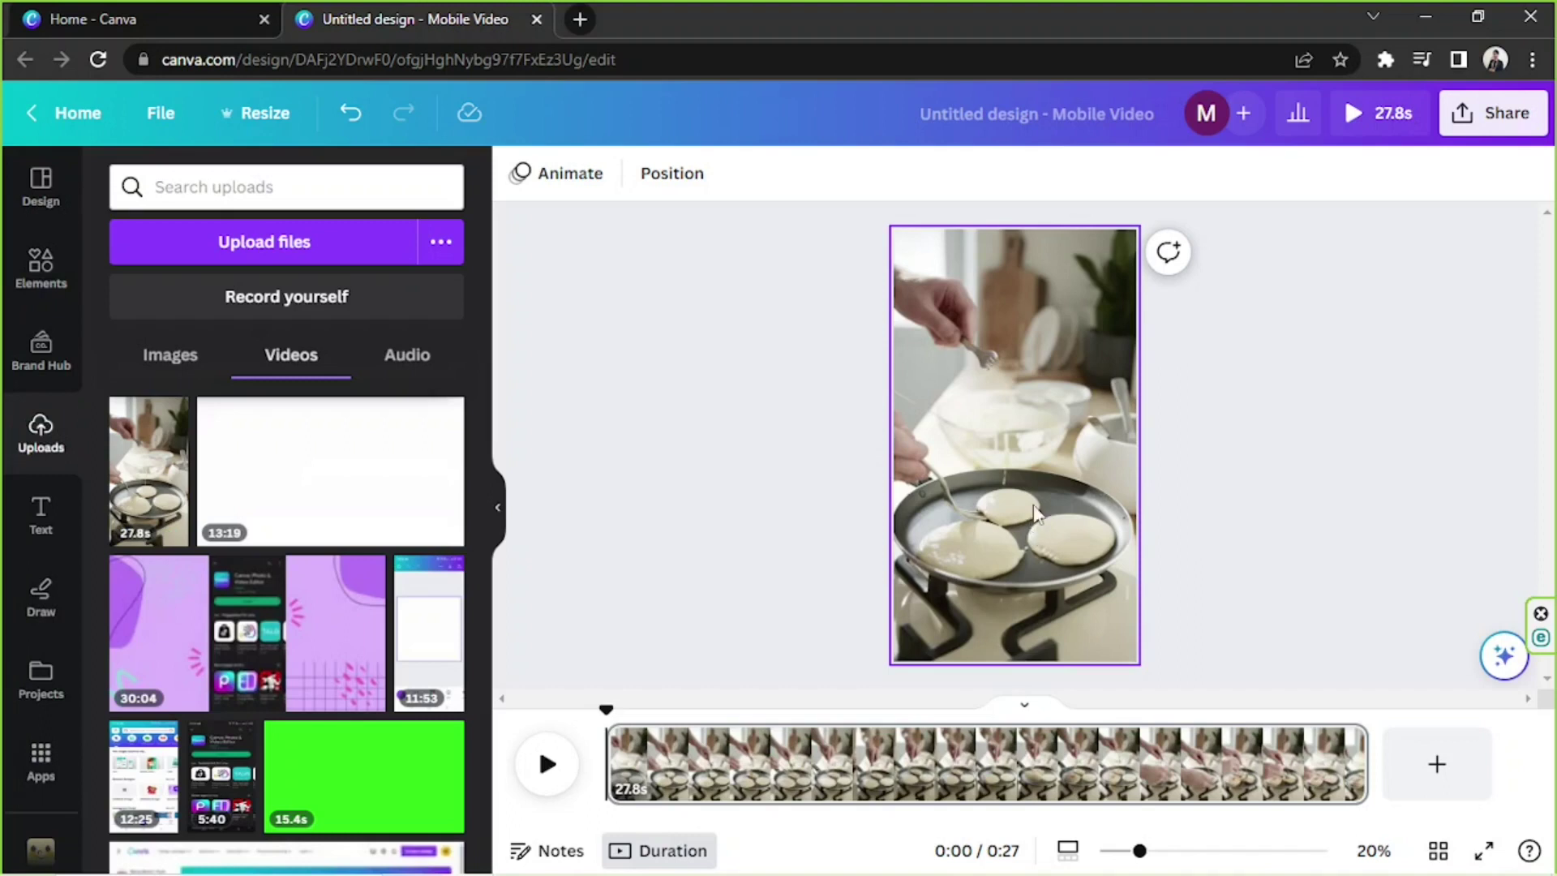
Step: Reframe the background video within the page so the pan shows, and confirm
{"action": "double_click", "coordinate": [1039, 480]}
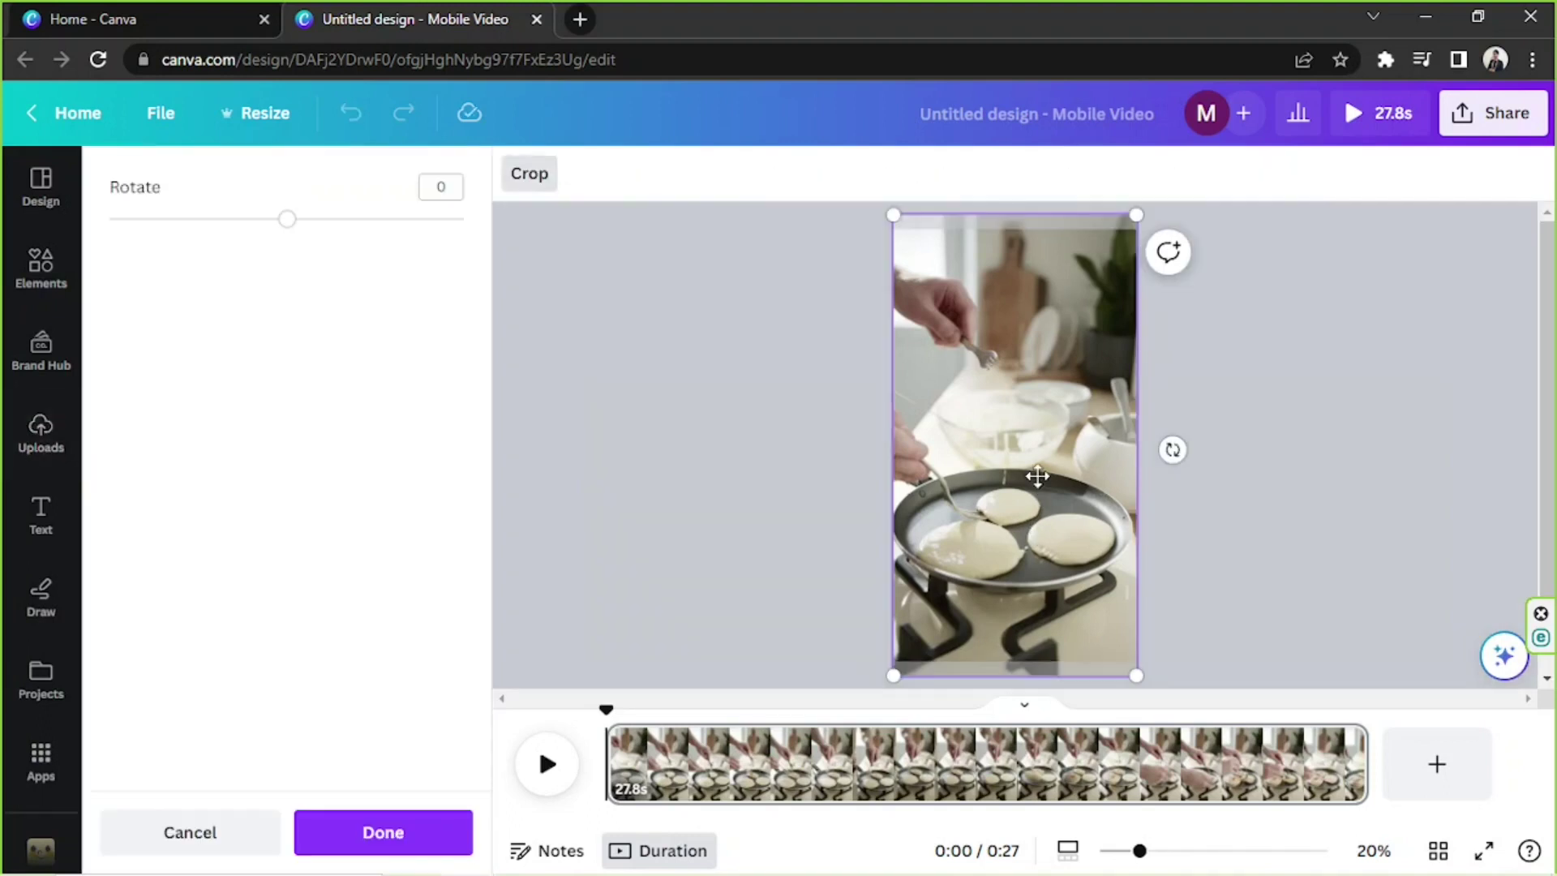
{"action": "mouse_move", "coordinate": [1037, 477]}
{"action": "left_mouse_down"}
{"action": "mouse_move", "coordinate": [1032, 565]}
{"action": "mouse_move", "coordinate": [1031, 496]}
{"action": "left_mouse_up"}
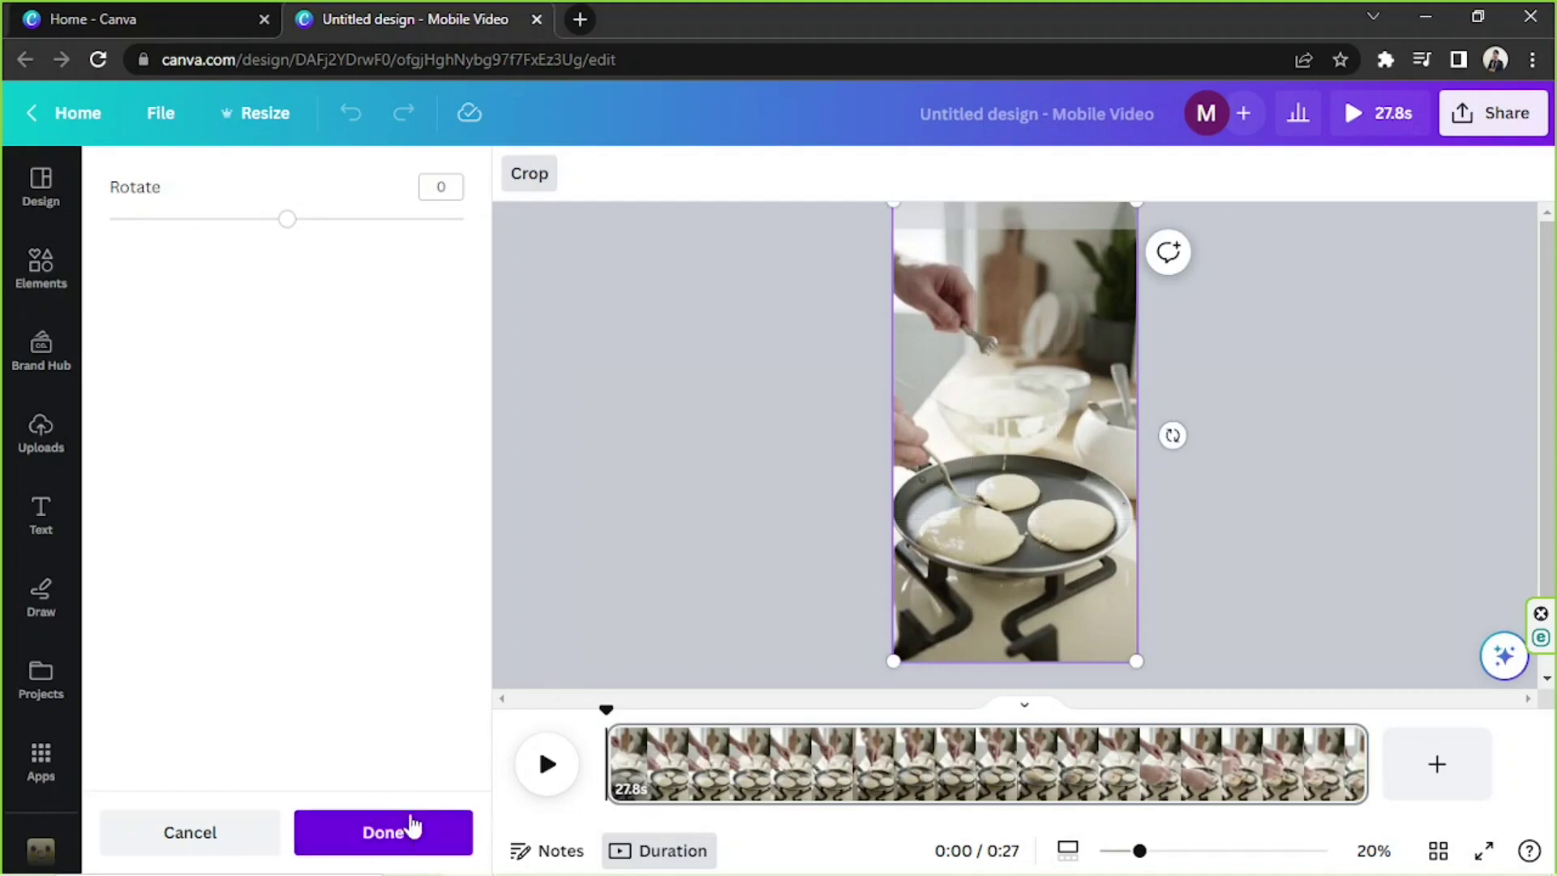
{"action": "left_click", "coordinate": [395, 831]}
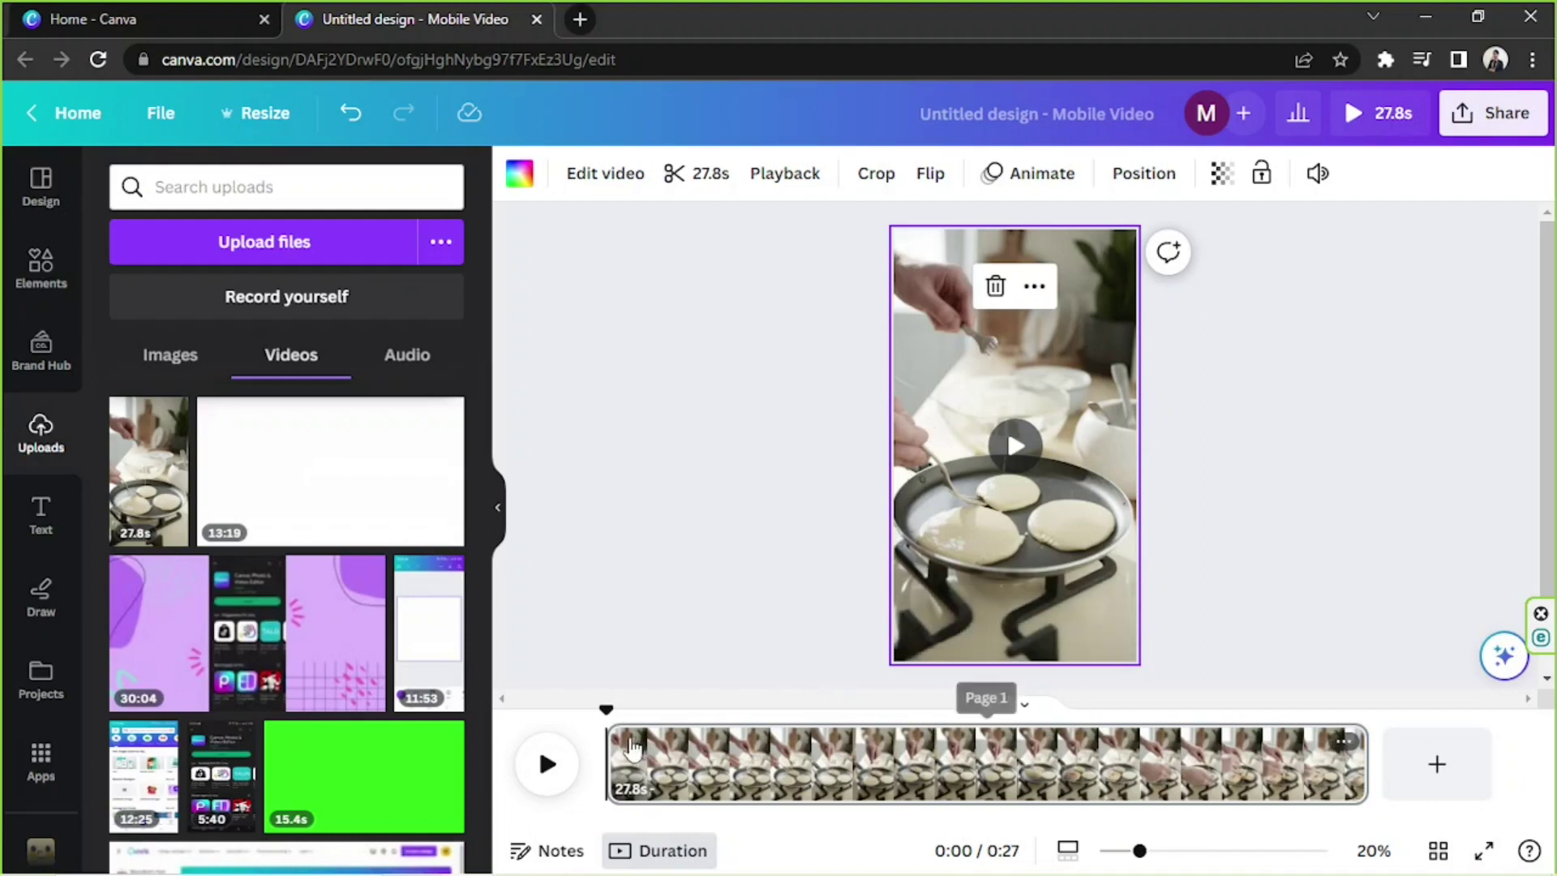
{"action": "left_click_drag", "start_coordinate": [606, 708], "coordinate": [562, 684]}
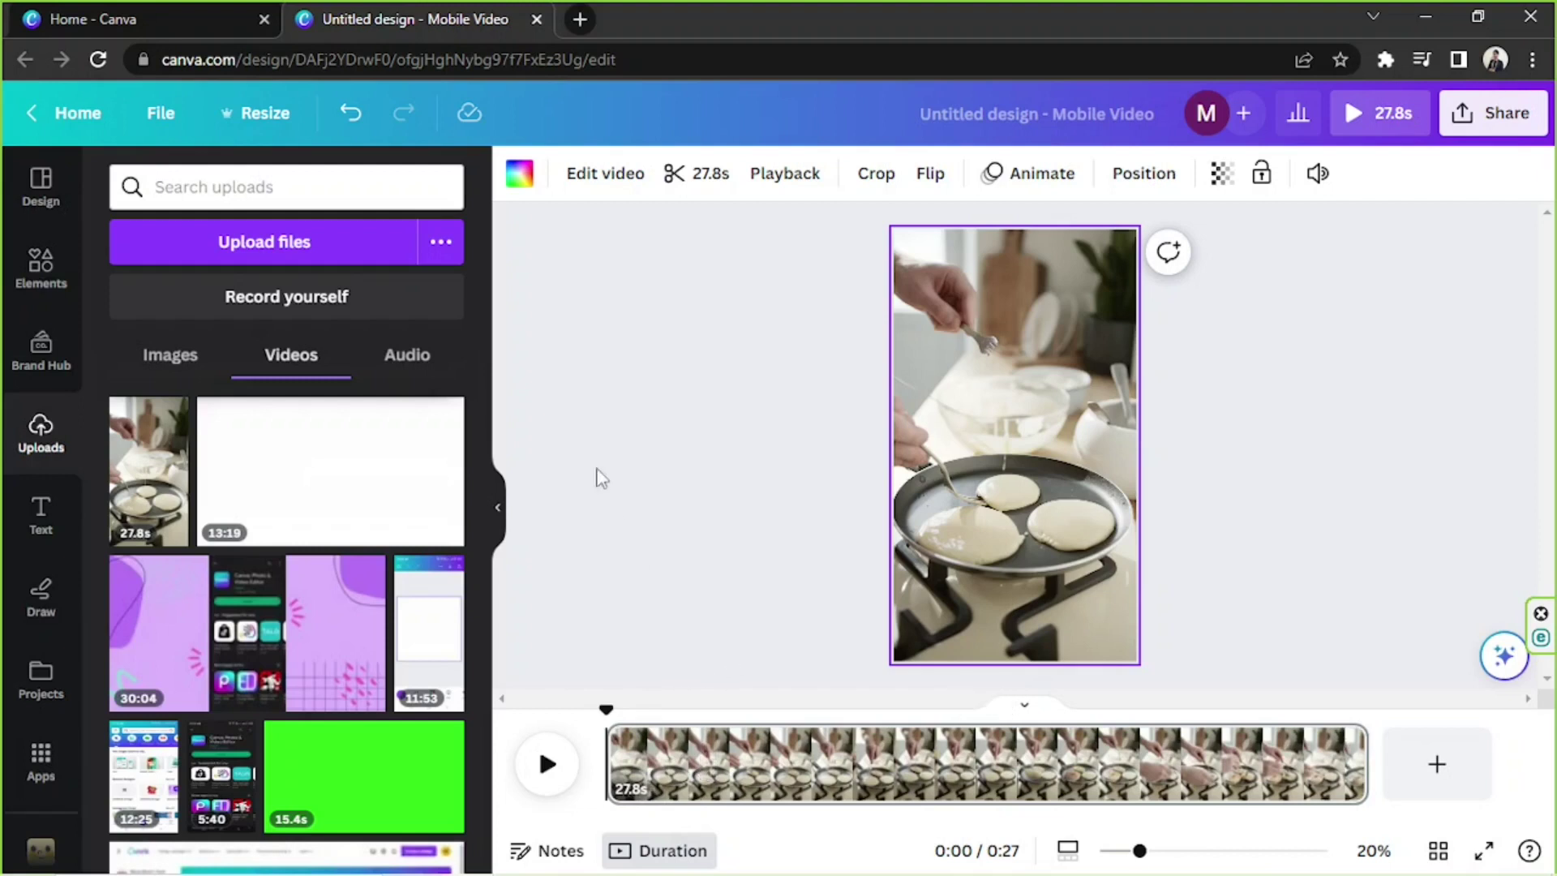
Step: Add a dark square shape with the R shortcut and flatten it into a wide bar
{"action": "left_click", "coordinate": [34, 264]}
{"action": "left_click", "coordinate": [230, 186]}
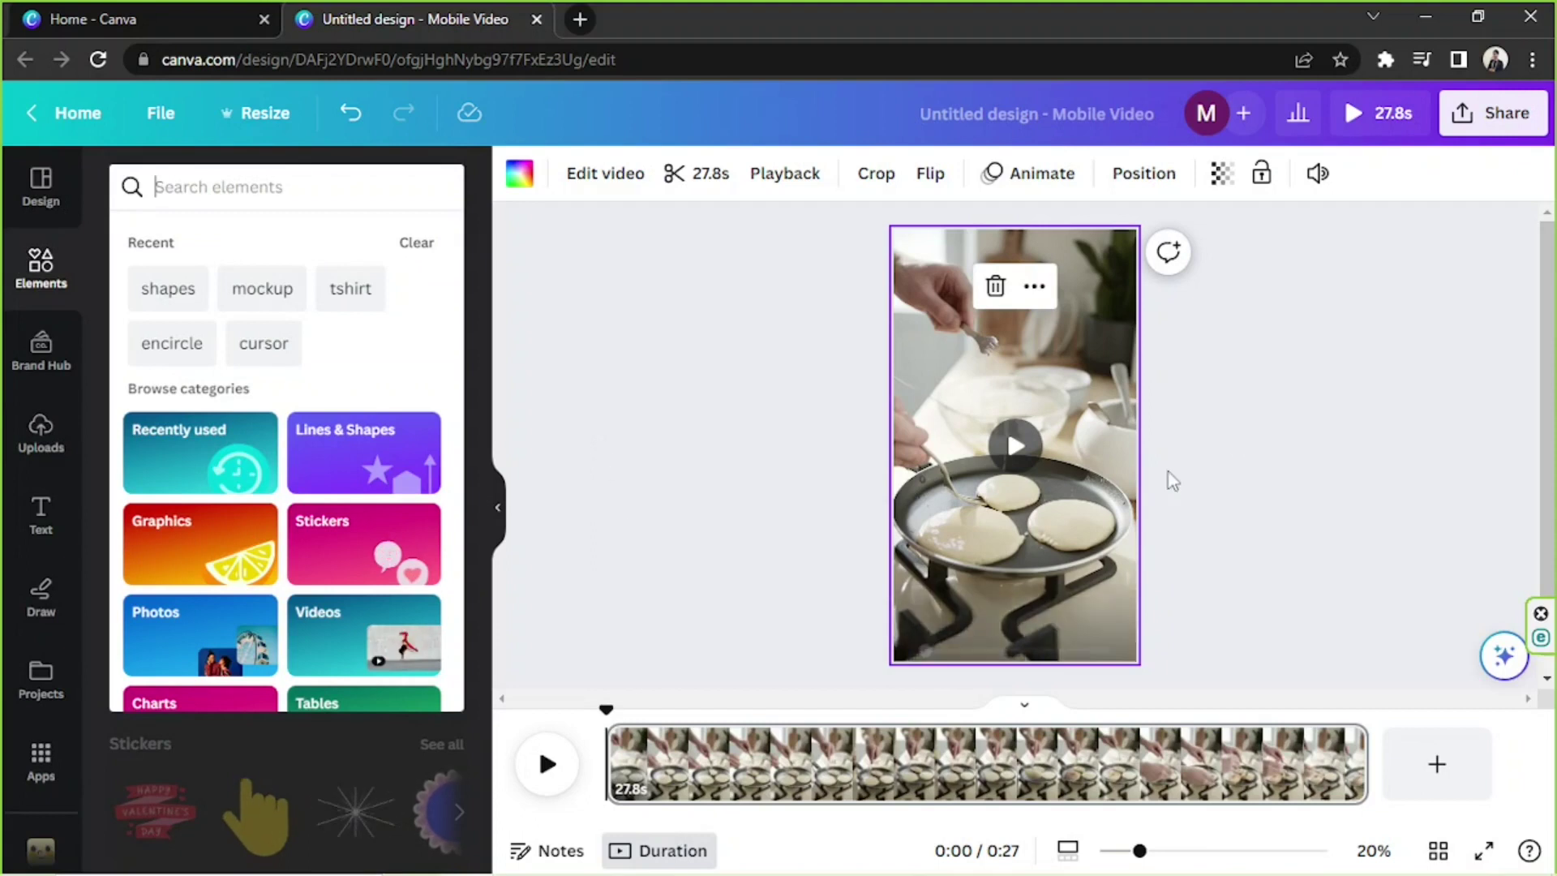
{"action": "left_click", "coordinate": [1199, 440]}
{"action": "left_click", "coordinate": [1073, 391]}
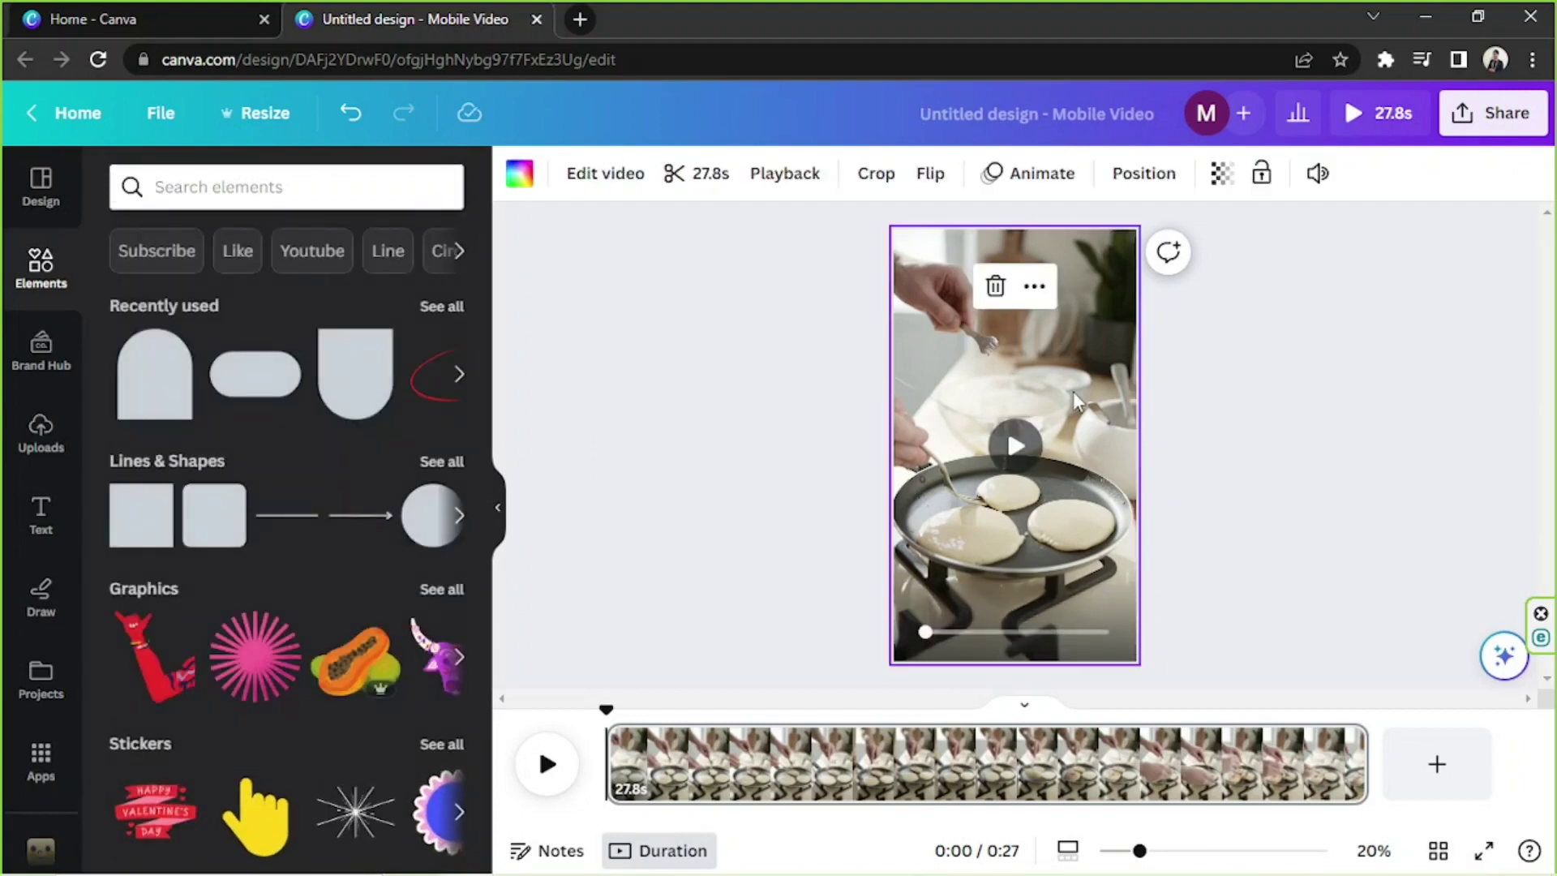
{"action": "key", "text": "r"}
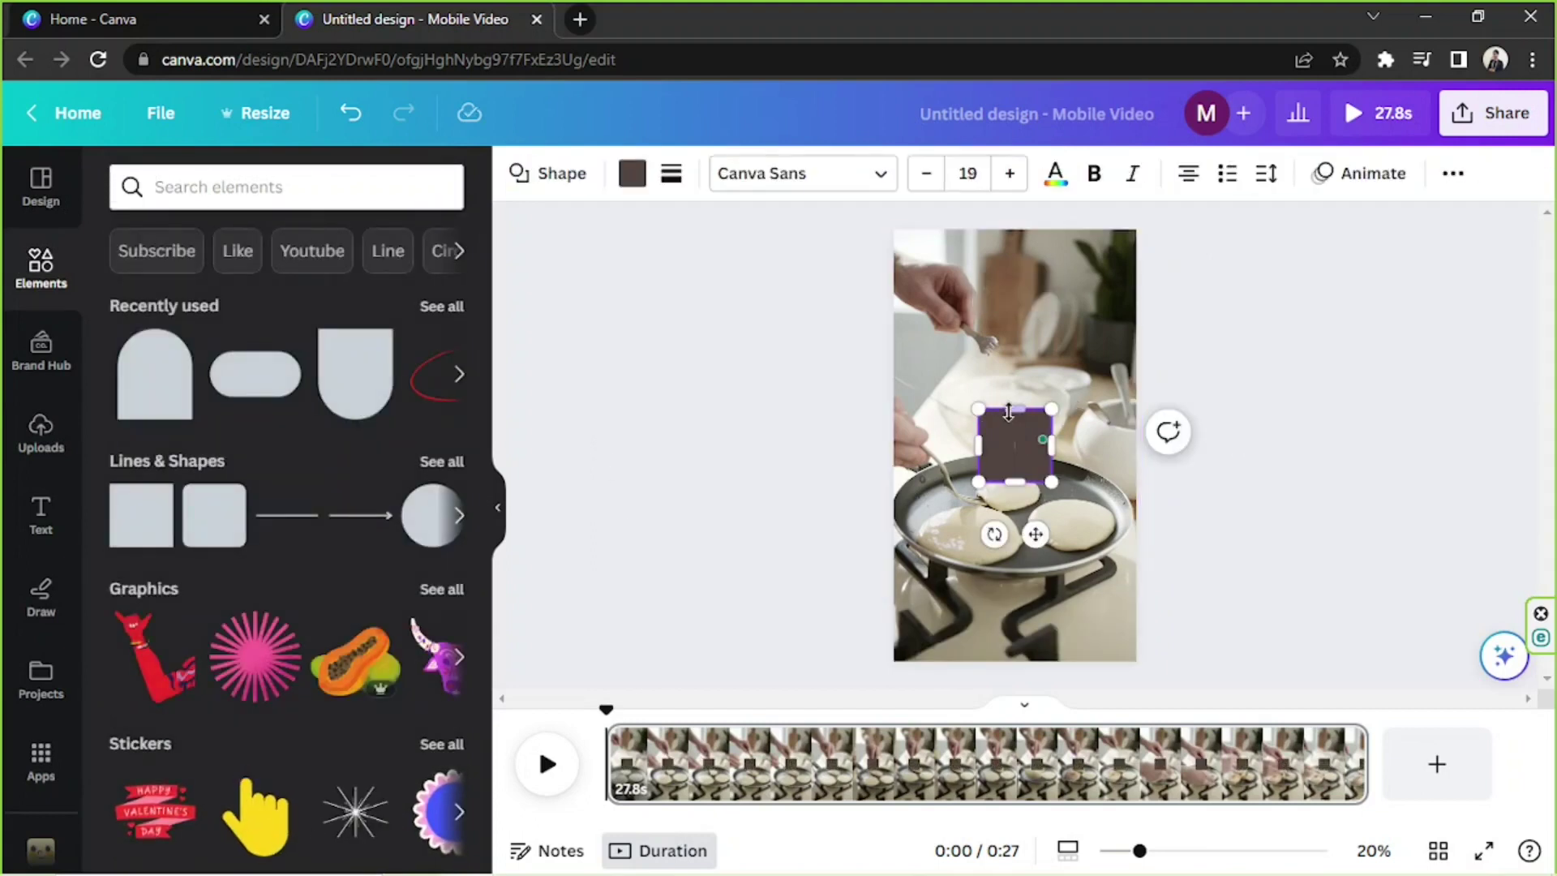
{"action": "left_click_drag", "start_coordinate": [1010, 410], "coordinate": [1011, 445]}
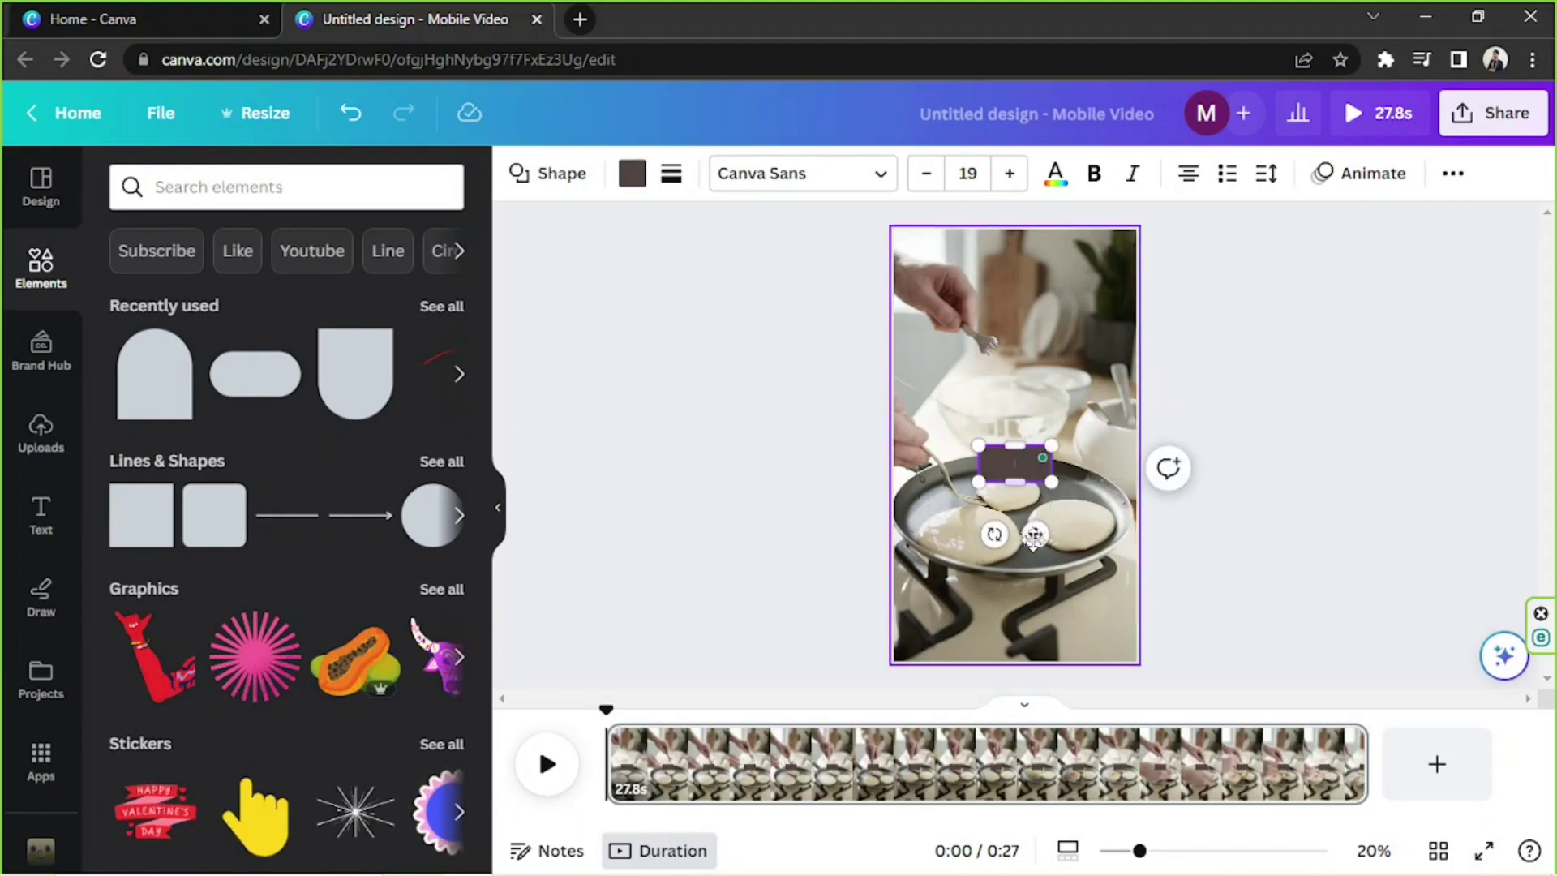
Step: Widen the dark bar and move it up near the top of the video
{"action": "left_click_drag", "start_coordinate": [1034, 537], "coordinate": [1078, 386]}
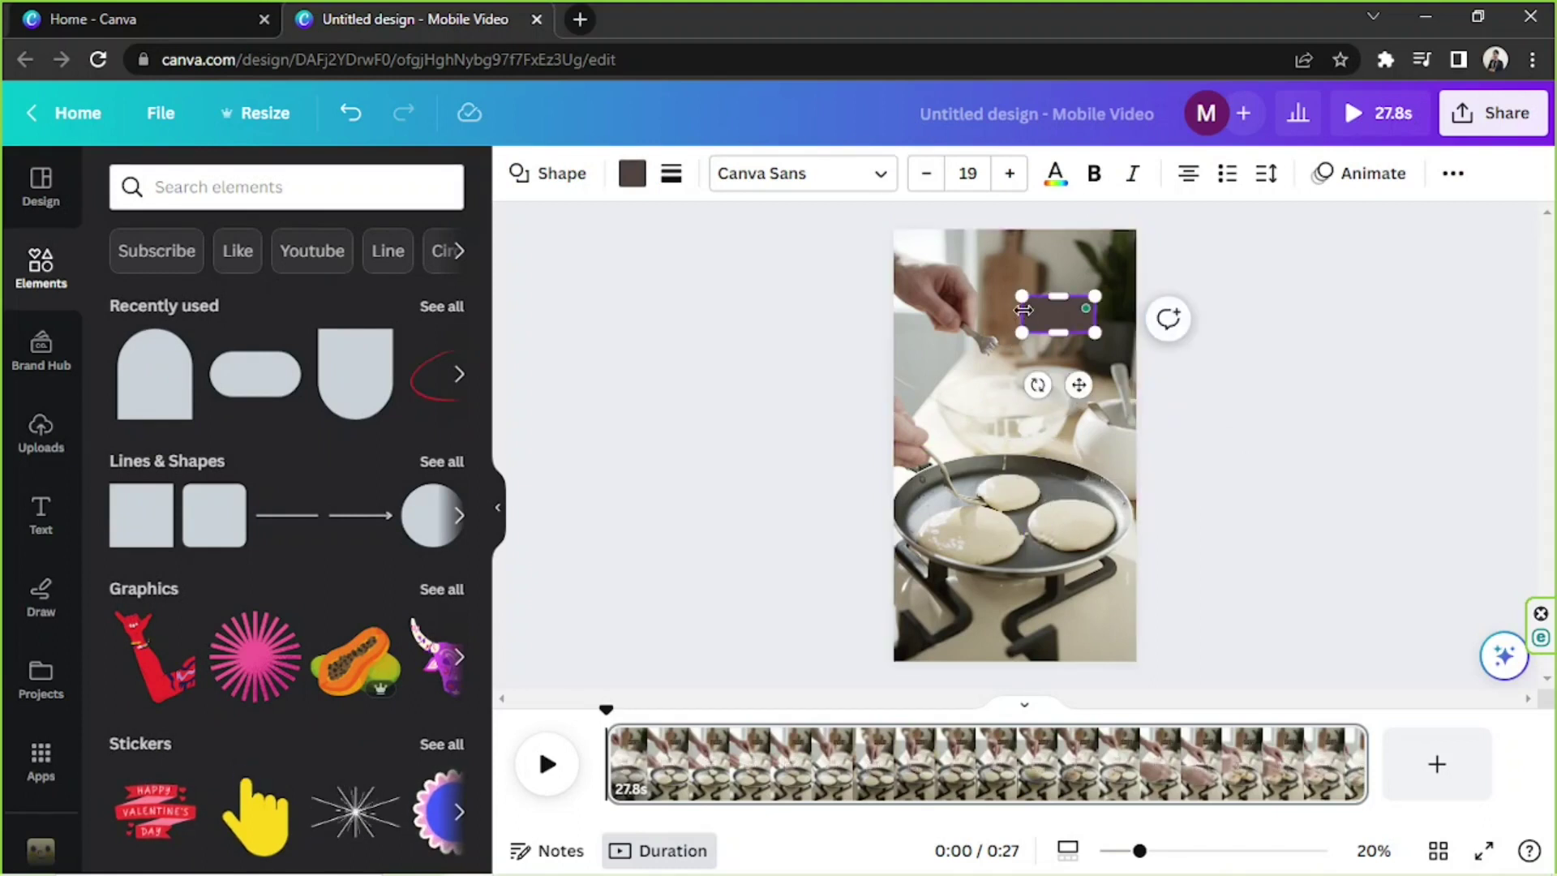
{"action": "left_click_drag", "start_coordinate": [1025, 309], "coordinate": [962, 310]}
{"action": "left_click_drag", "start_coordinate": [1048, 386], "coordinate": [1066, 371]}
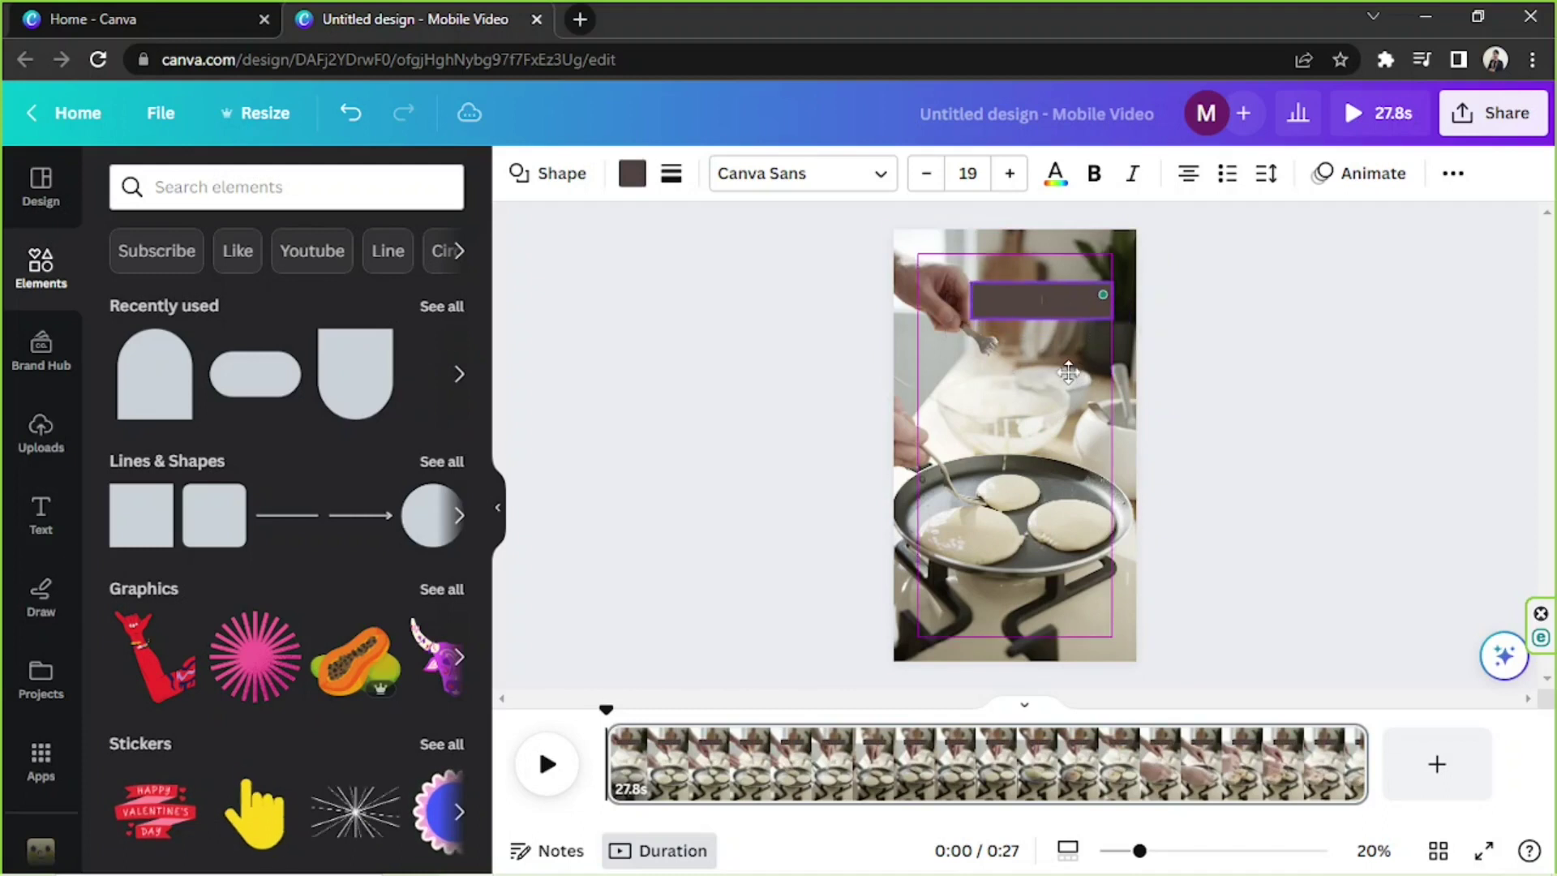
{"action": "left_click", "coordinate": [1219, 390]}
{"action": "left_click", "coordinate": [1048, 304]}
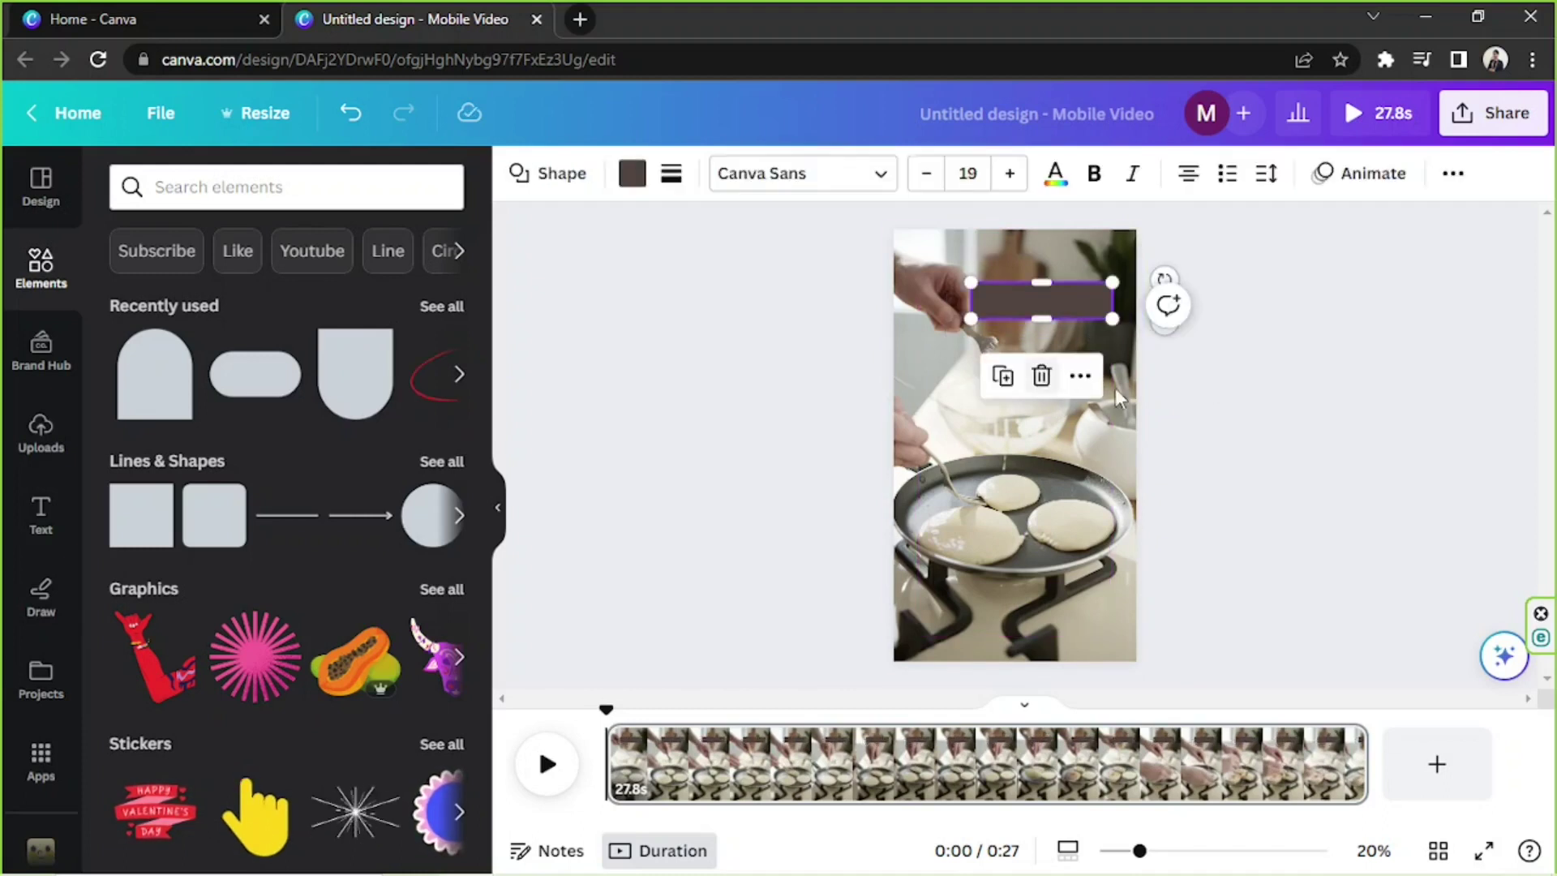
{"action": "left_click", "coordinate": [1084, 469]}
{"action": "left_click", "coordinate": [1082, 316]}
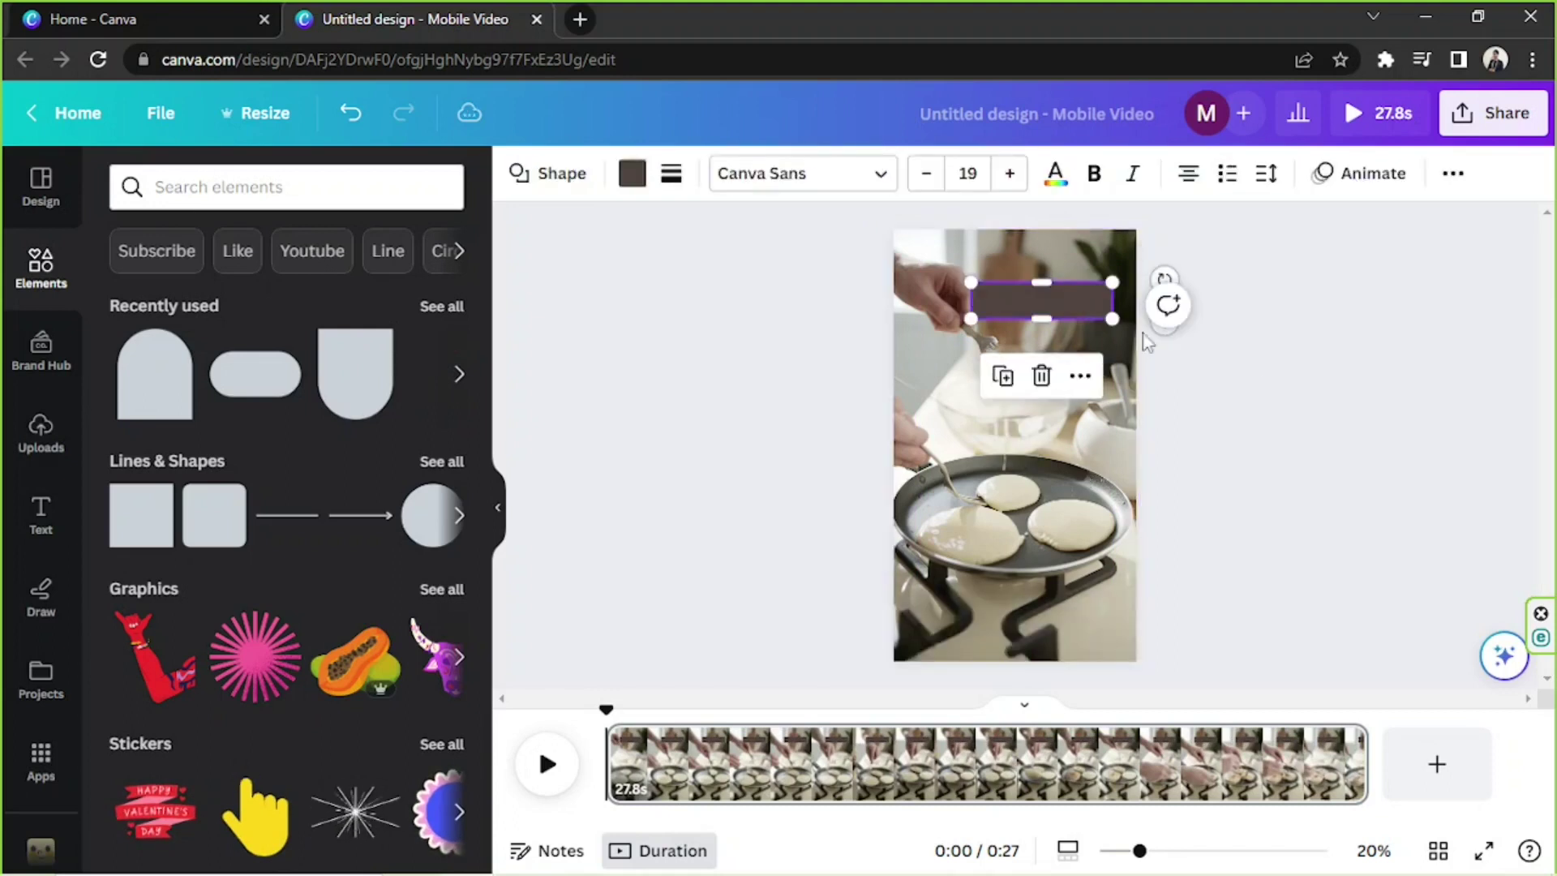
{"action": "left_click", "coordinate": [1305, 391]}
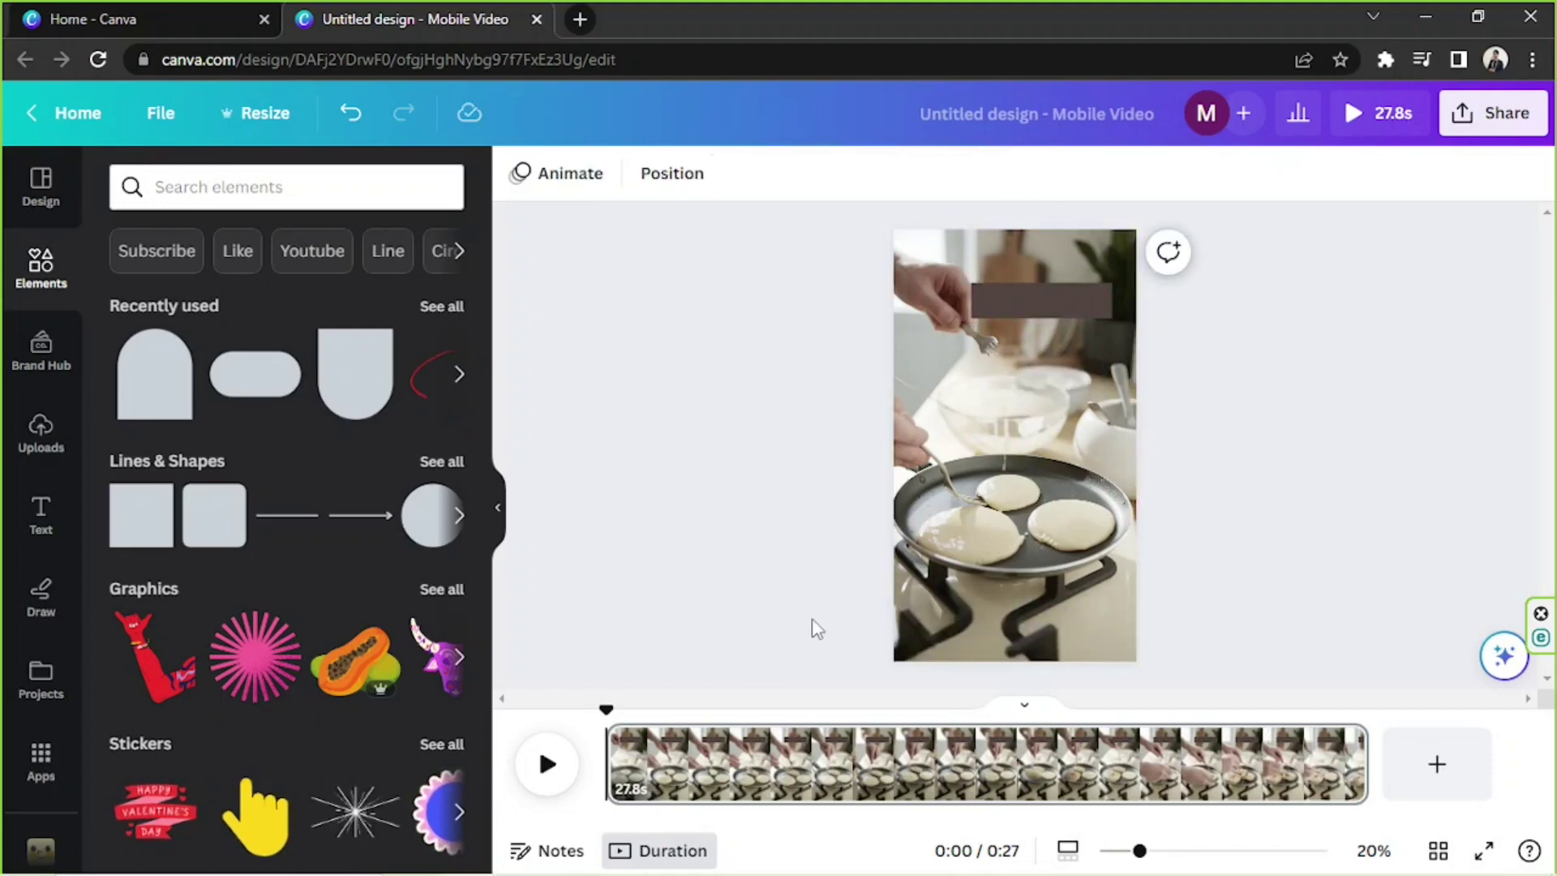
Step: Add an enlarged text box reading PANCAKE, removing a stray NOW OPEN graphic
{"action": "left_click", "coordinate": [32, 523]}
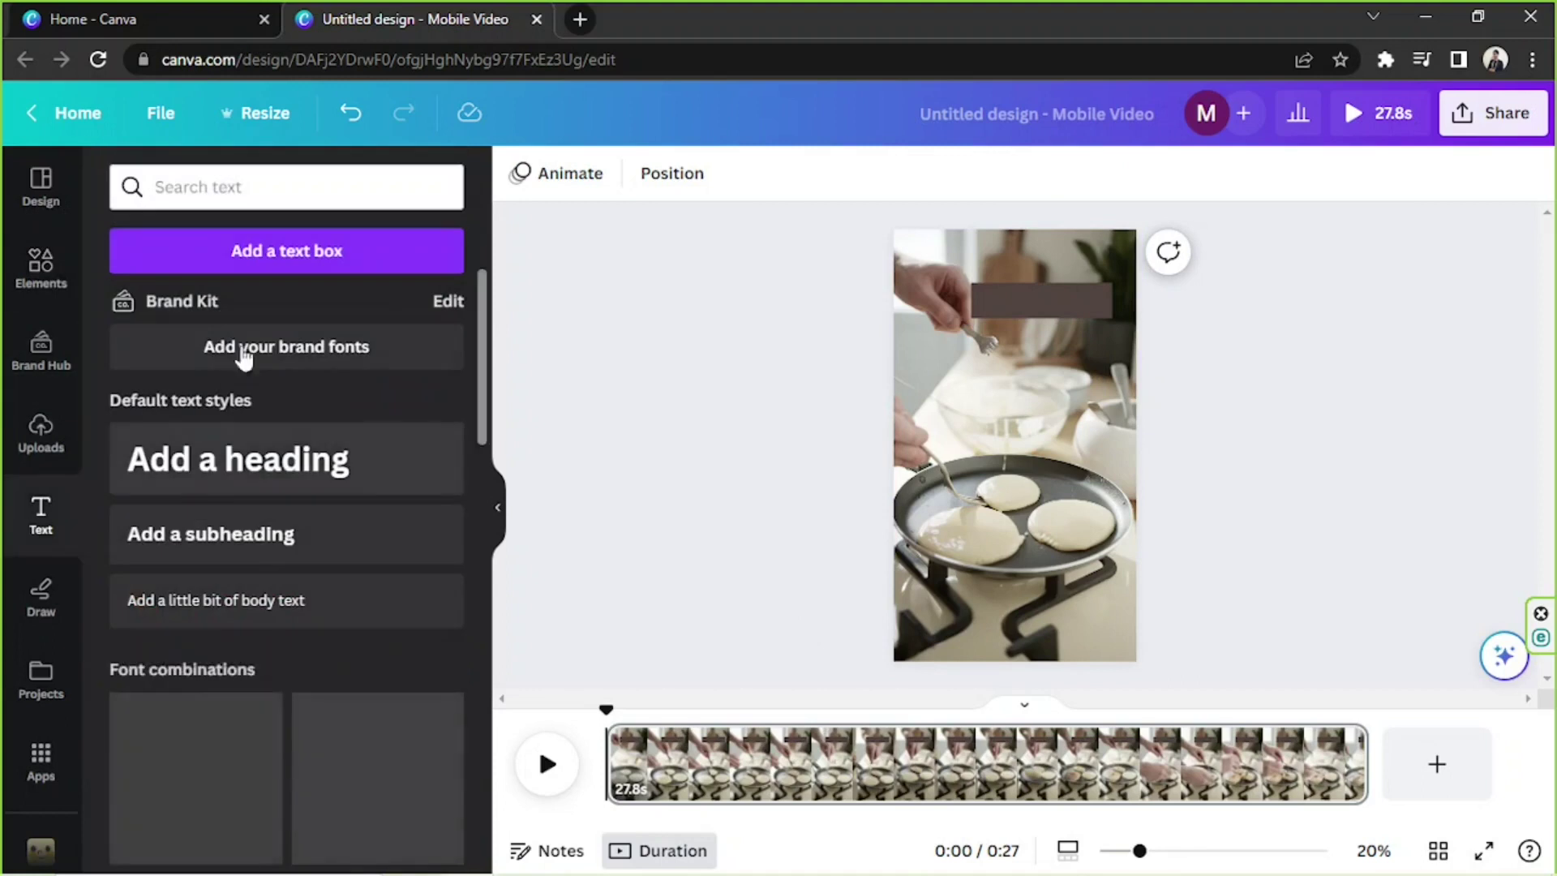
{"action": "left_click", "coordinate": [273, 270]}
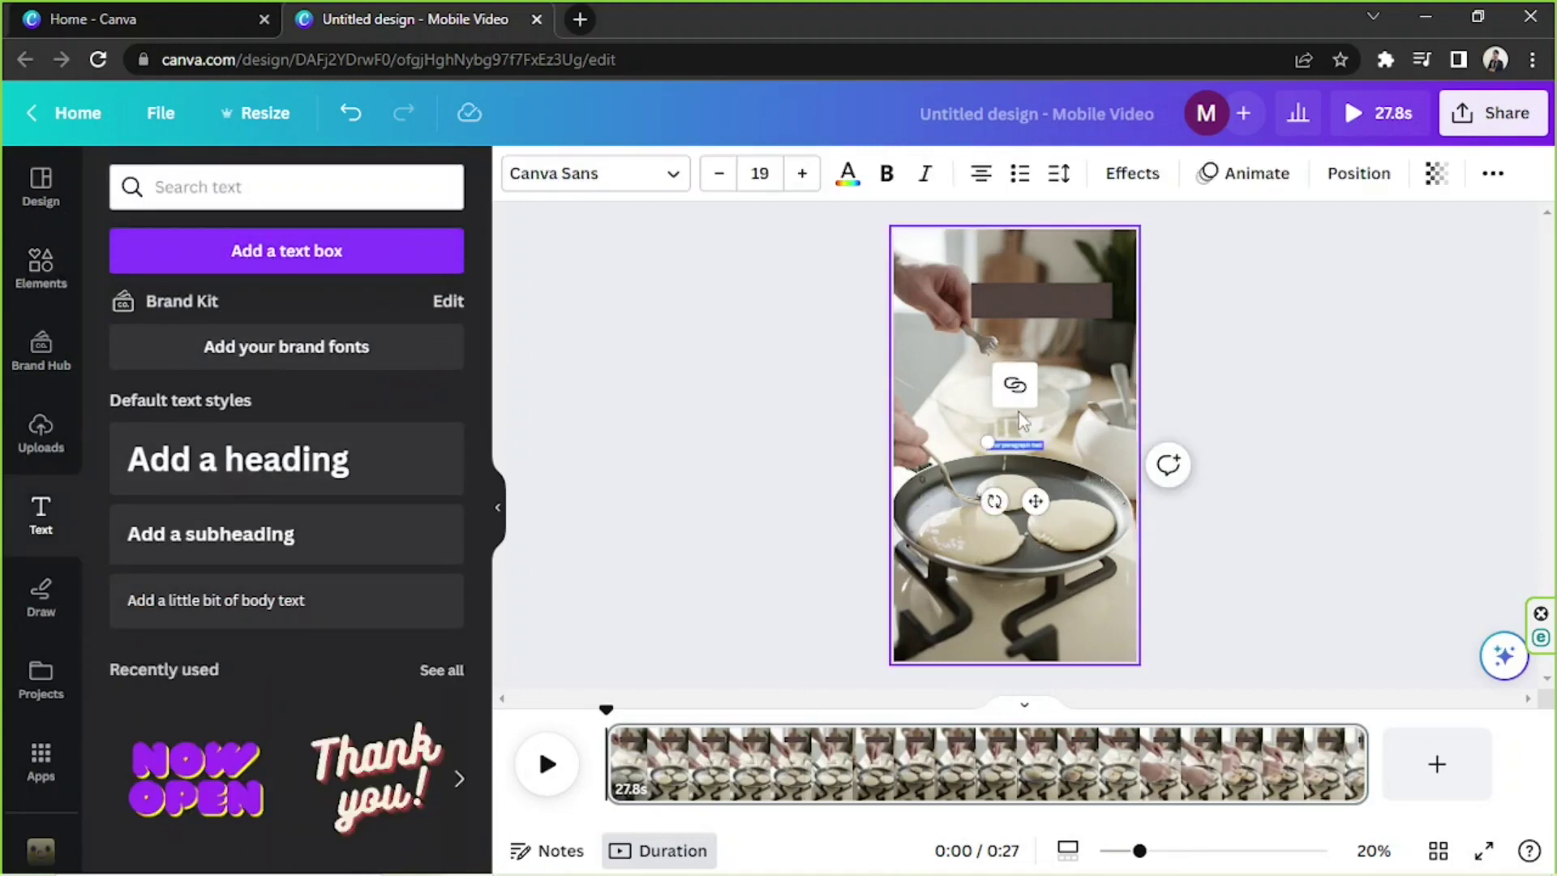
{"action": "left_click_drag", "start_coordinate": [985, 440], "coordinate": [844, 424]}
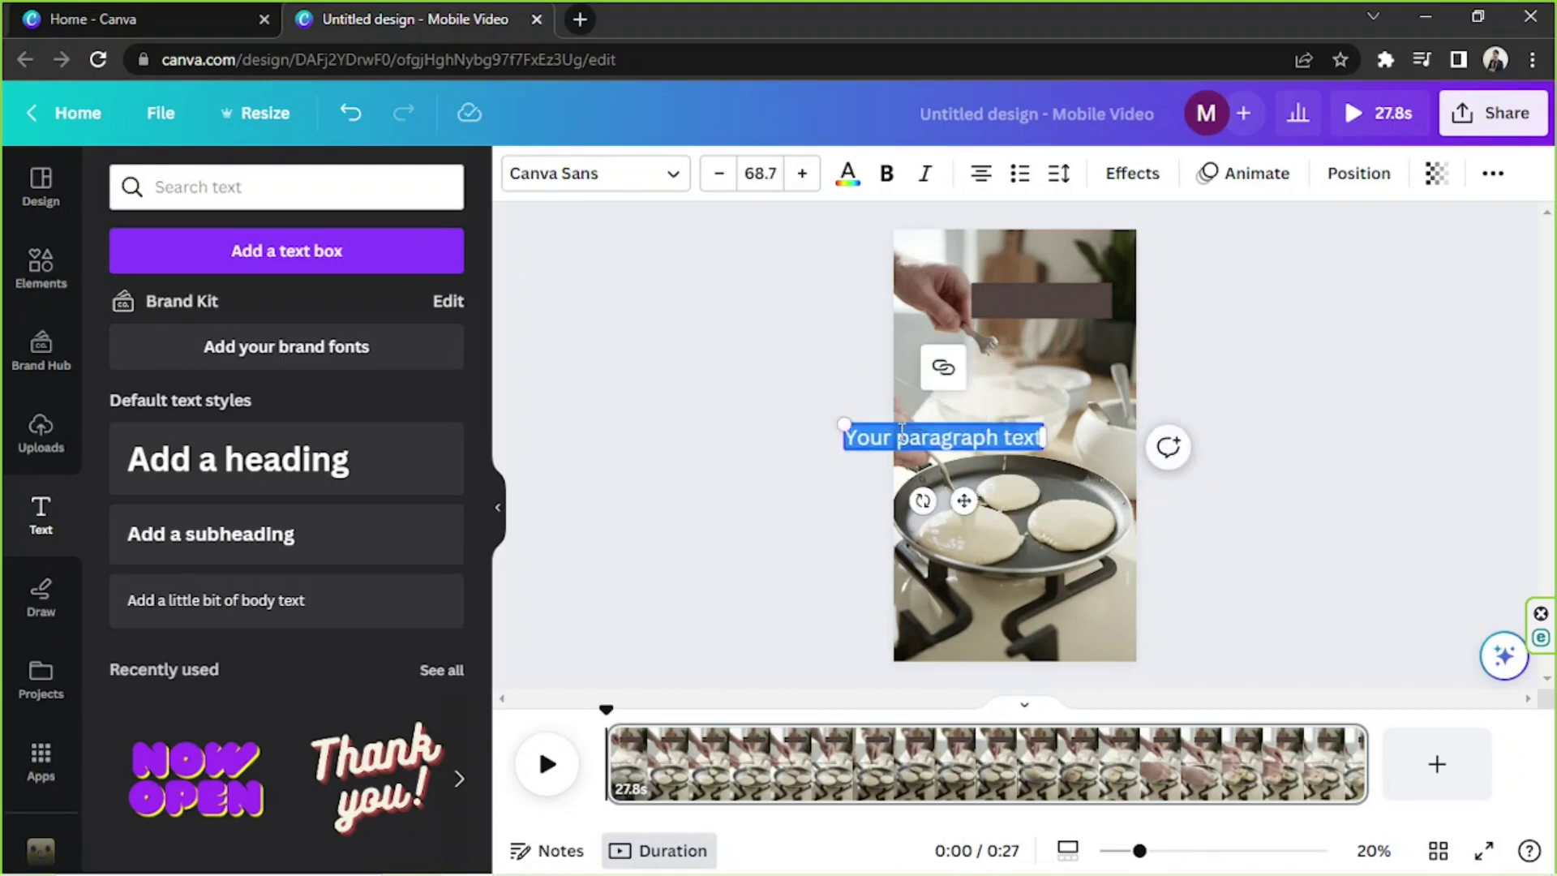
{"action": "type", "text": "PANCAKE"}
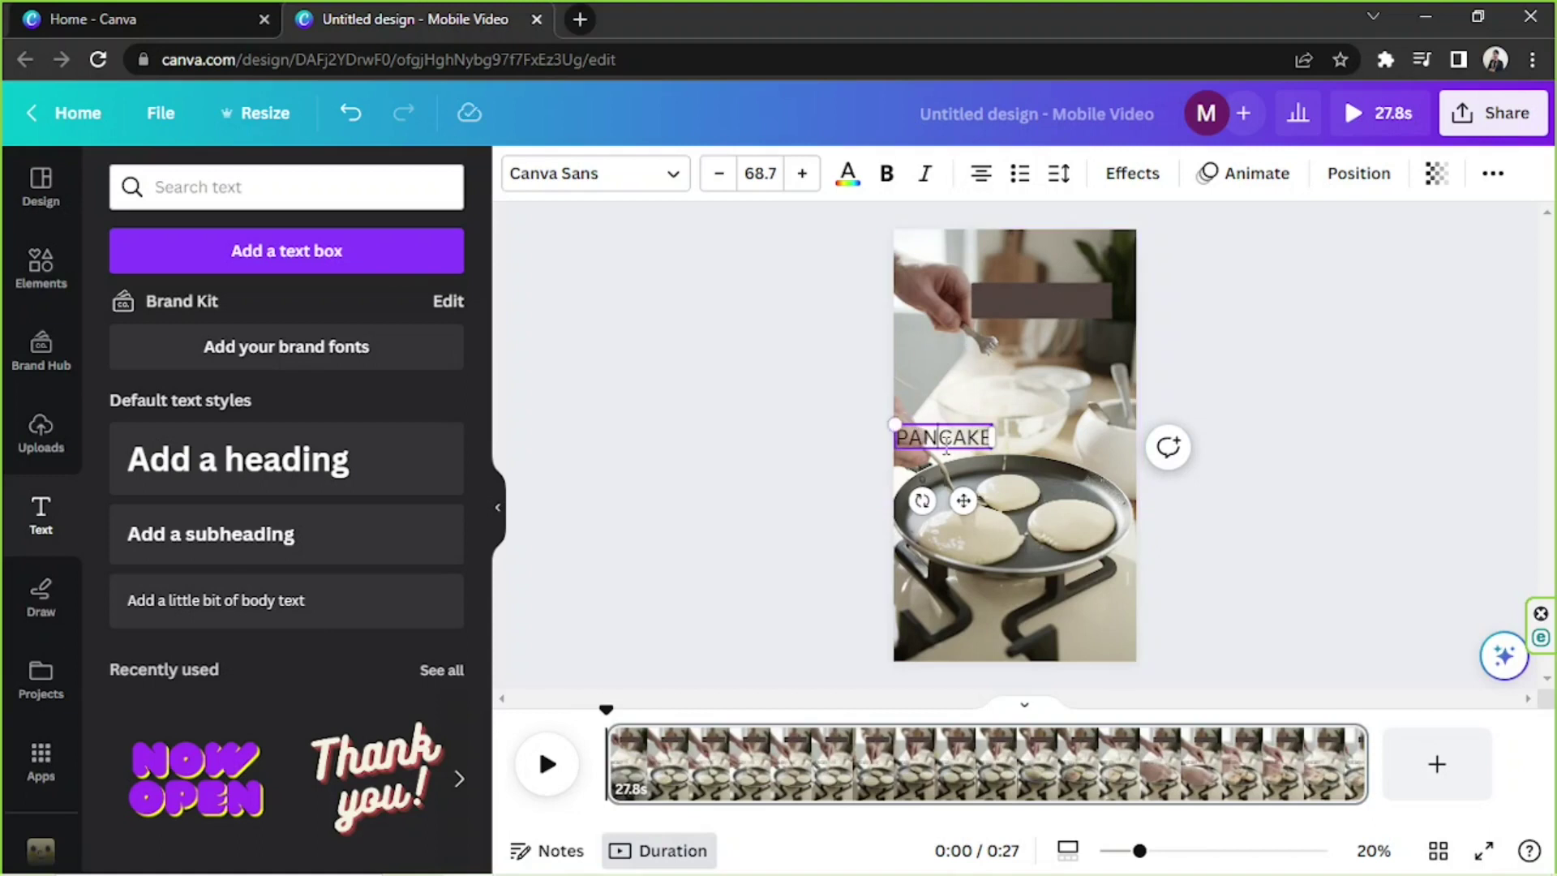
{"action": "left_click", "coordinate": [244, 797]}
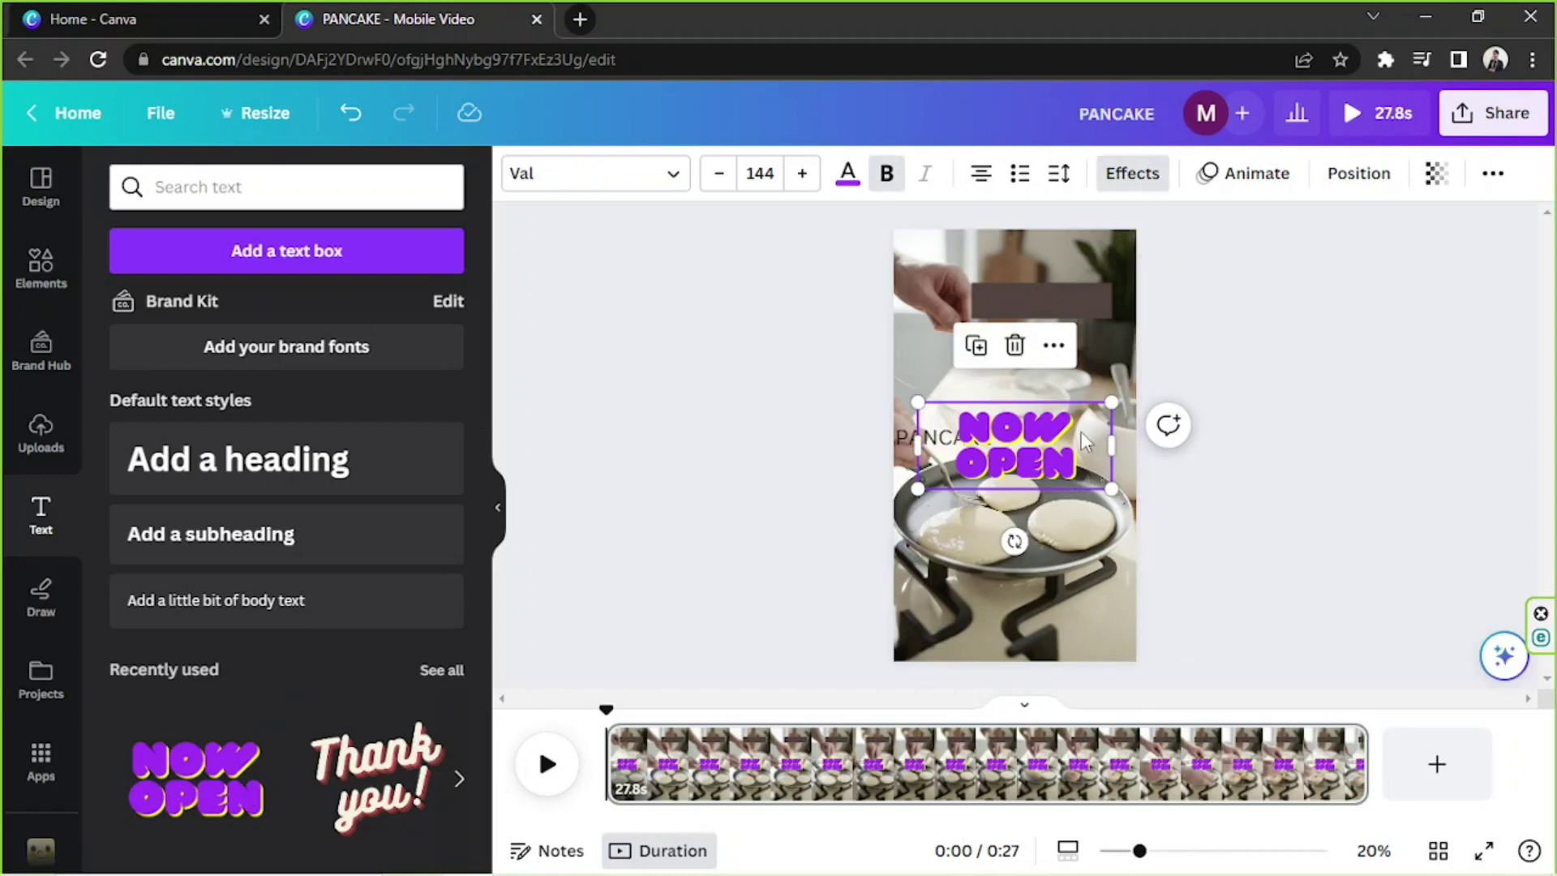
{"action": "left_click", "coordinate": [1017, 347]}
{"action": "left_click", "coordinate": [943, 437]}
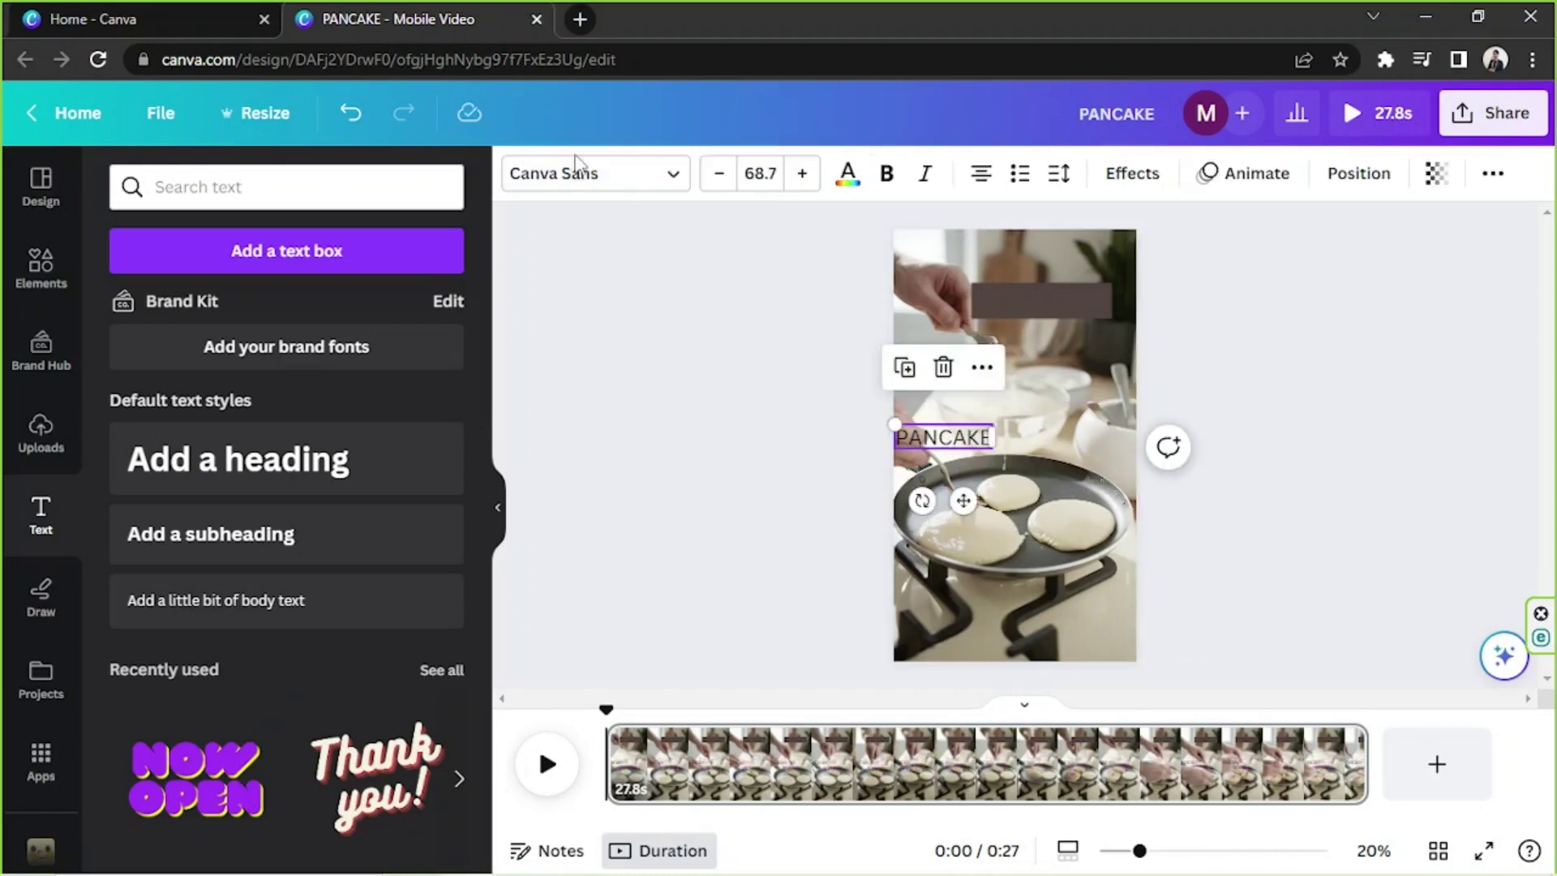
Step: Try the Val font on PANCAKE and move the rectangle, then undo both changes
{"action": "left_click", "coordinate": [573, 189]}
{"action": "left_click", "coordinate": [362, 235]}
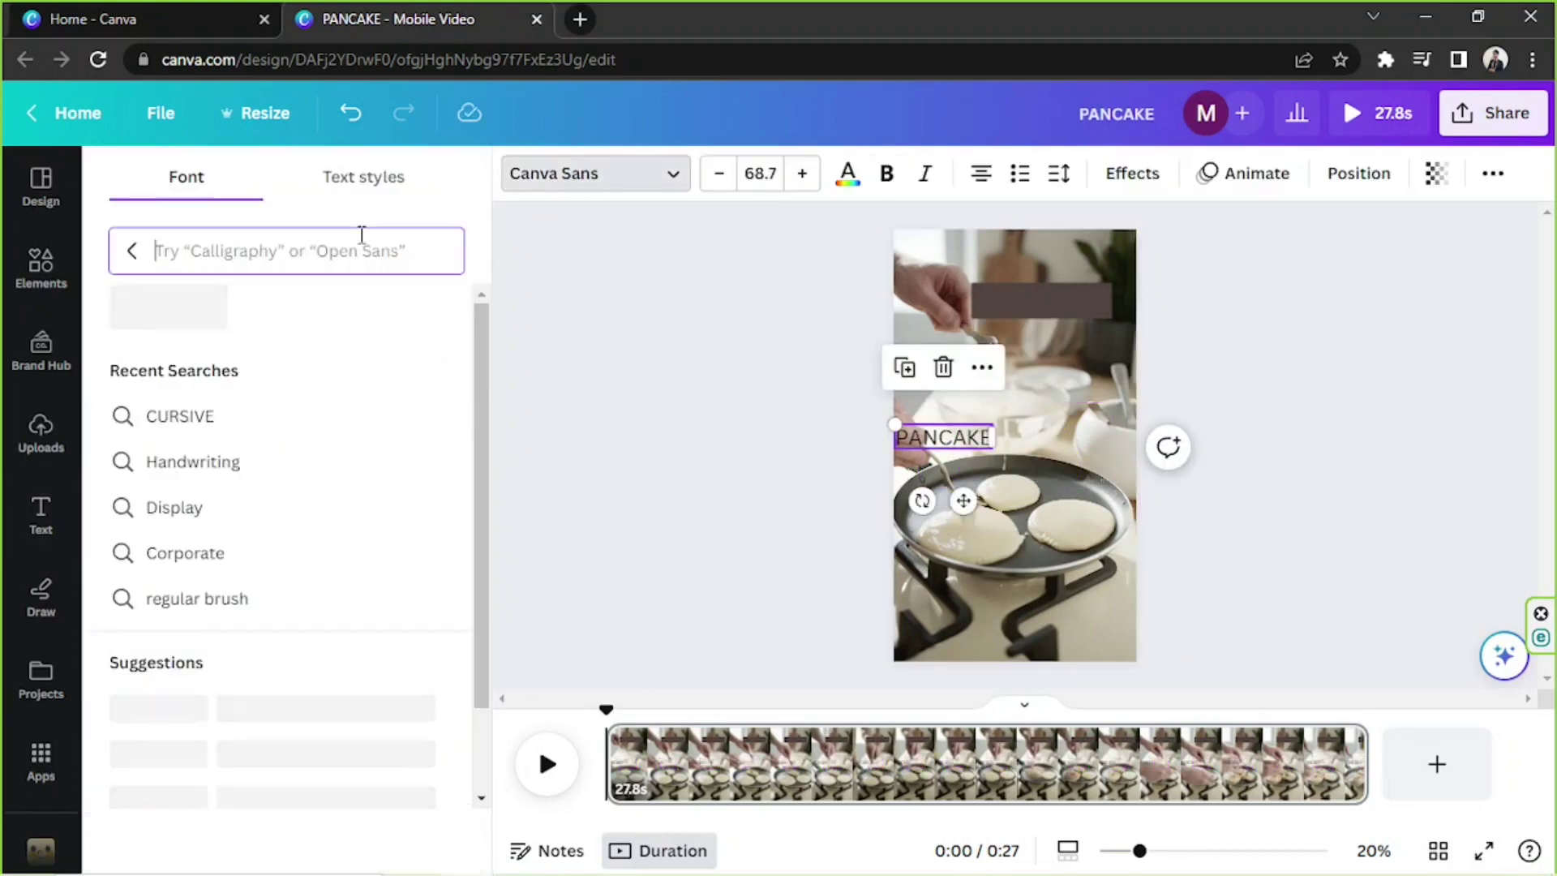
{"action": "type", "text": "VAL"}
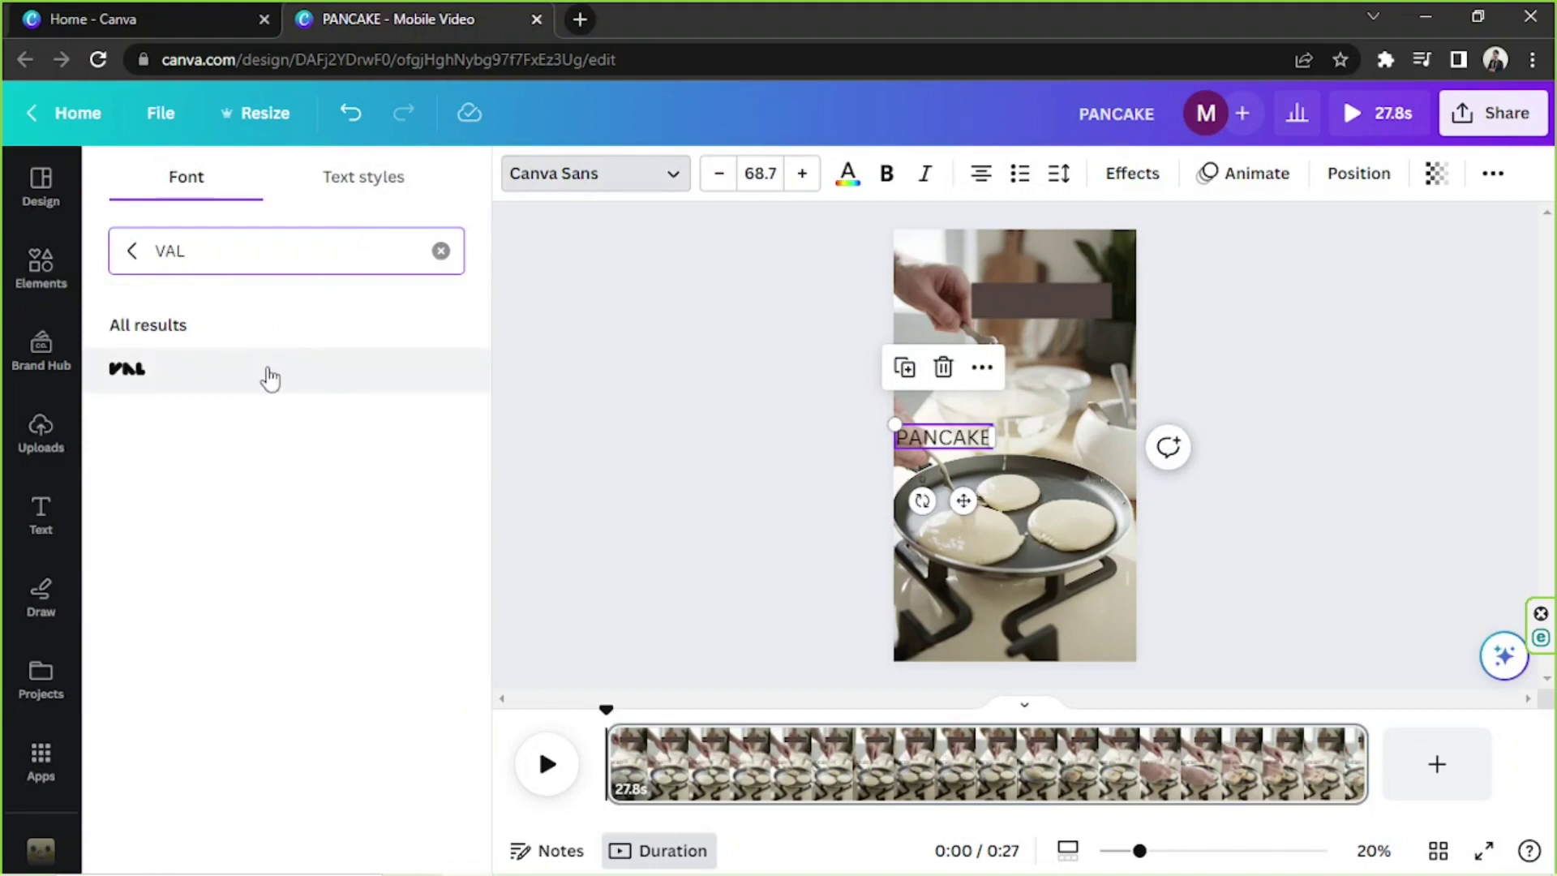
{"action": "left_click", "coordinate": [268, 375]}
{"action": "left_click_drag", "start_coordinate": [1000, 444], "coordinate": [1079, 451]}
{"action": "left_click", "coordinate": [1050, 309]}
{"action": "left_click_drag", "start_coordinate": [1052, 336], "coordinate": [1008, 410]}
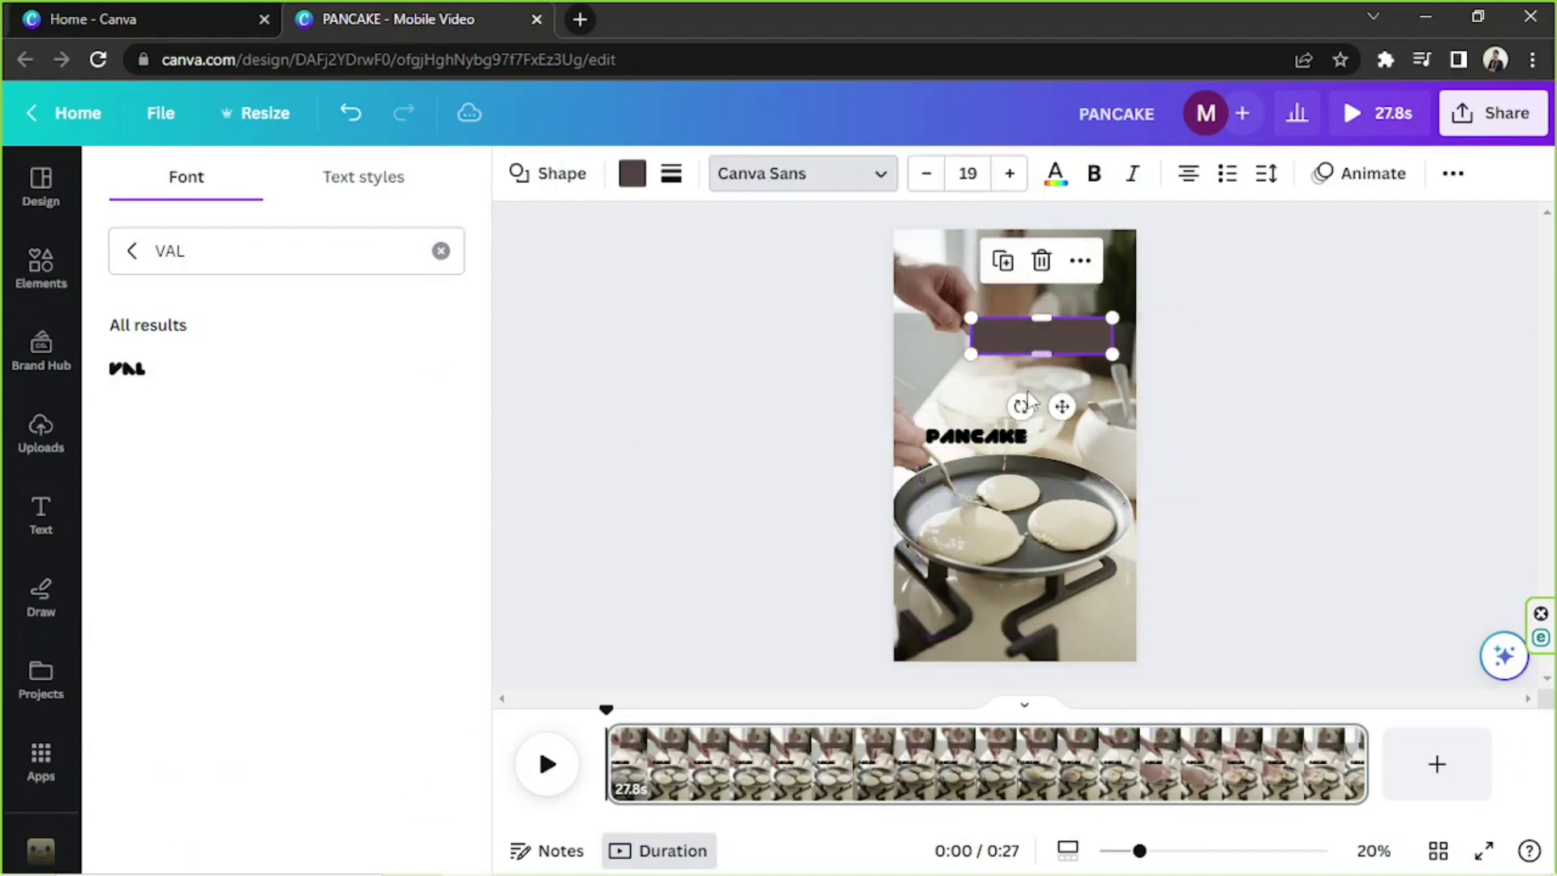
{"action": "left_click", "coordinate": [978, 438]}
{"action": "key", "text": "ctrl+z"}
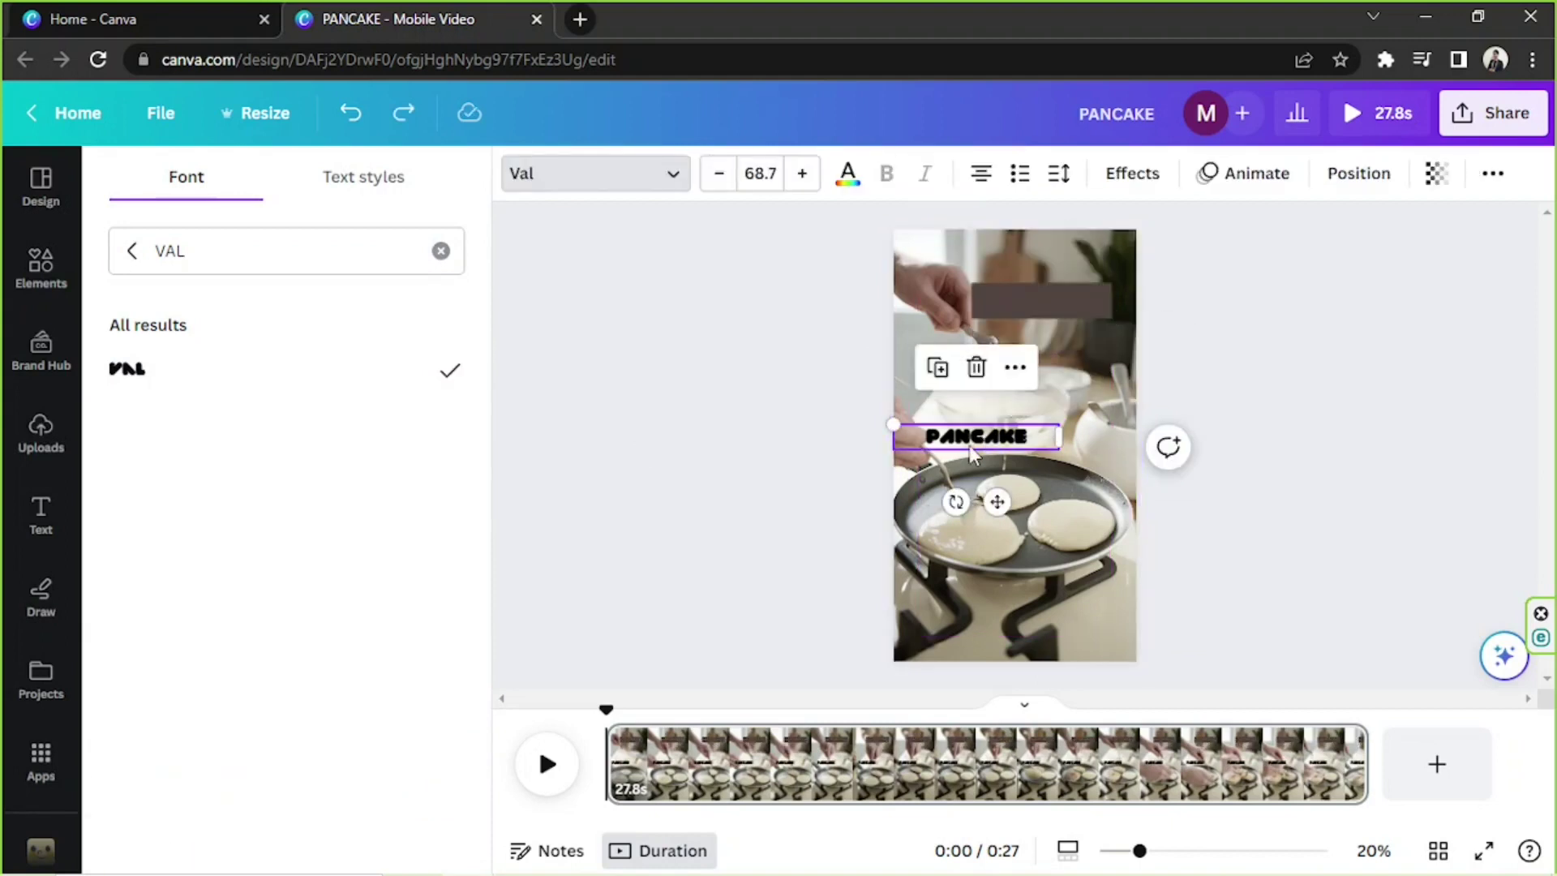
{"action": "key", "text": "ctrl+z"}
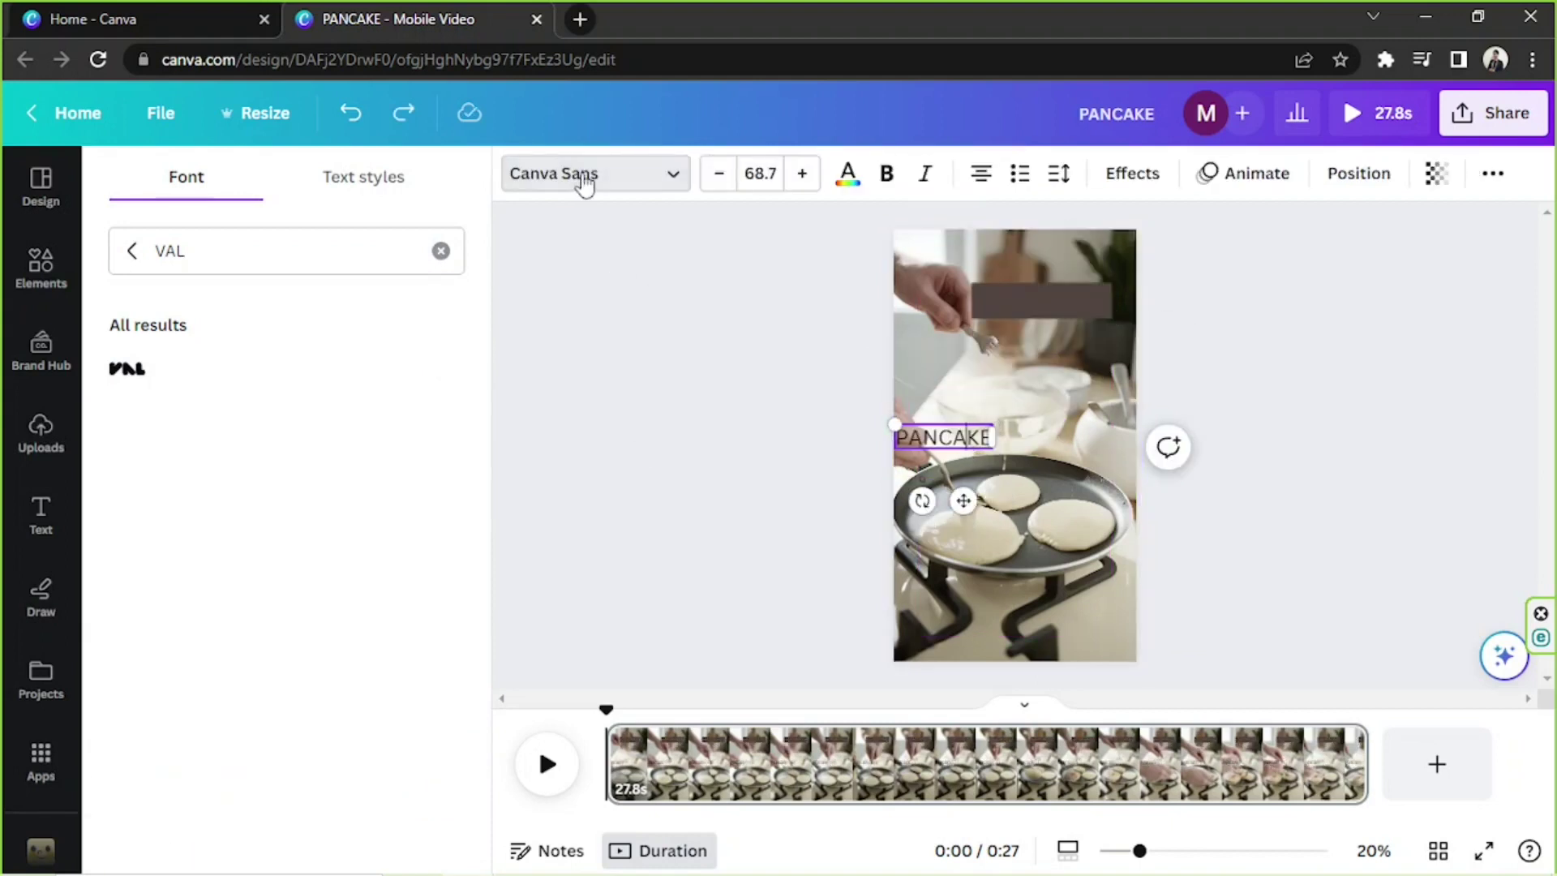
Step: Set PANCAKE in One Little Font Full from a Comic search and move it onto the rectangle
{"action": "left_click", "coordinate": [581, 182]}
{"action": "left_click", "coordinate": [620, 182]}
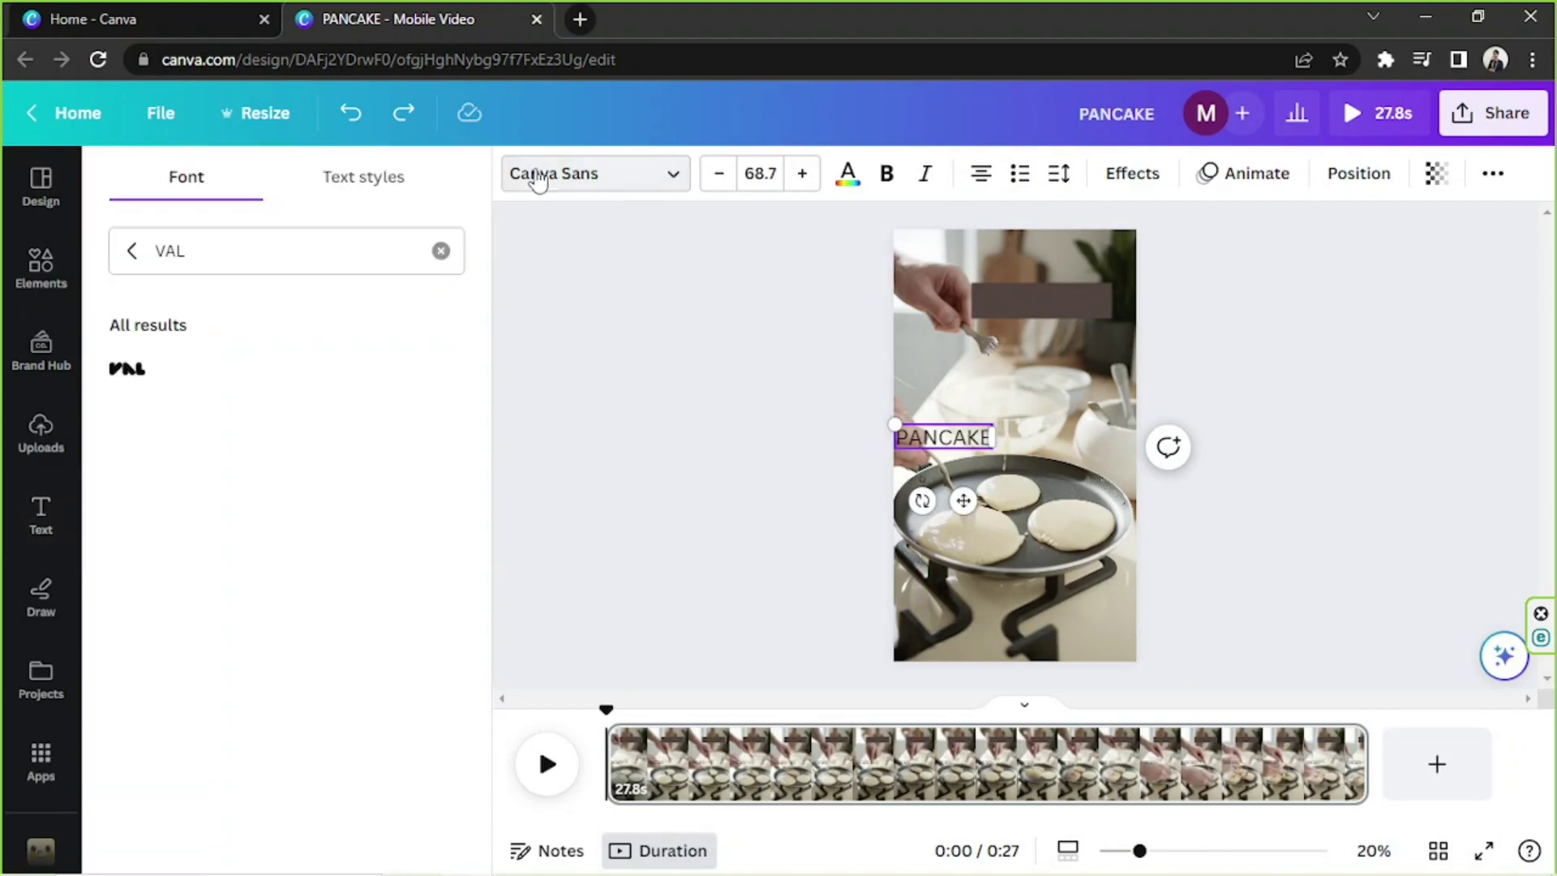
{"action": "left_click", "coordinate": [436, 255]}
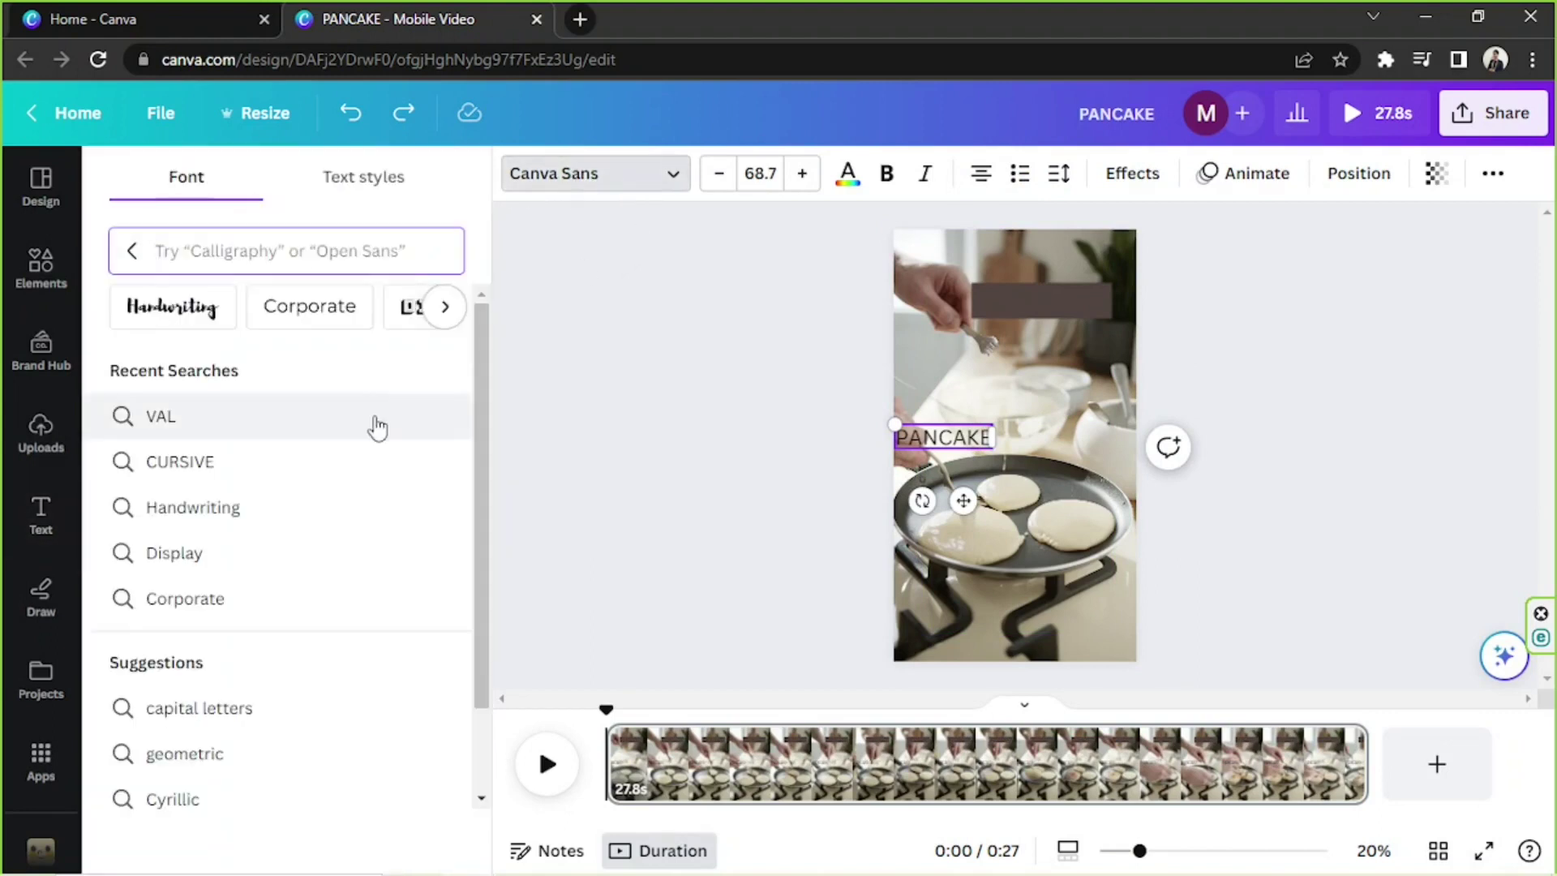
{"action": "left_click", "coordinate": [445, 307]}
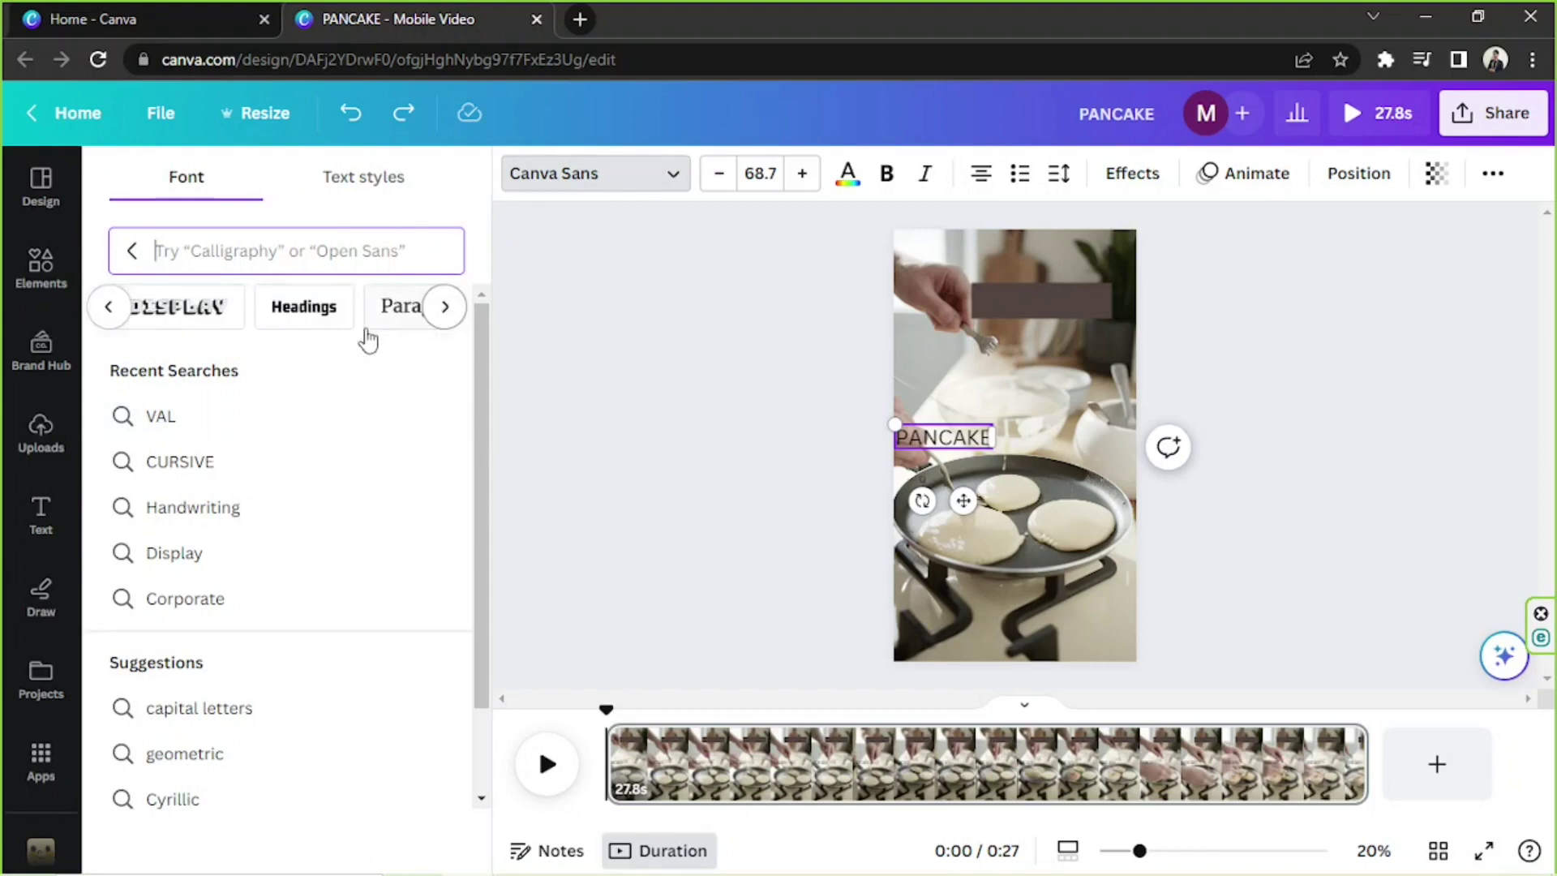
{"action": "left_click", "coordinate": [442, 312]}
{"action": "left_click", "coordinate": [397, 312]}
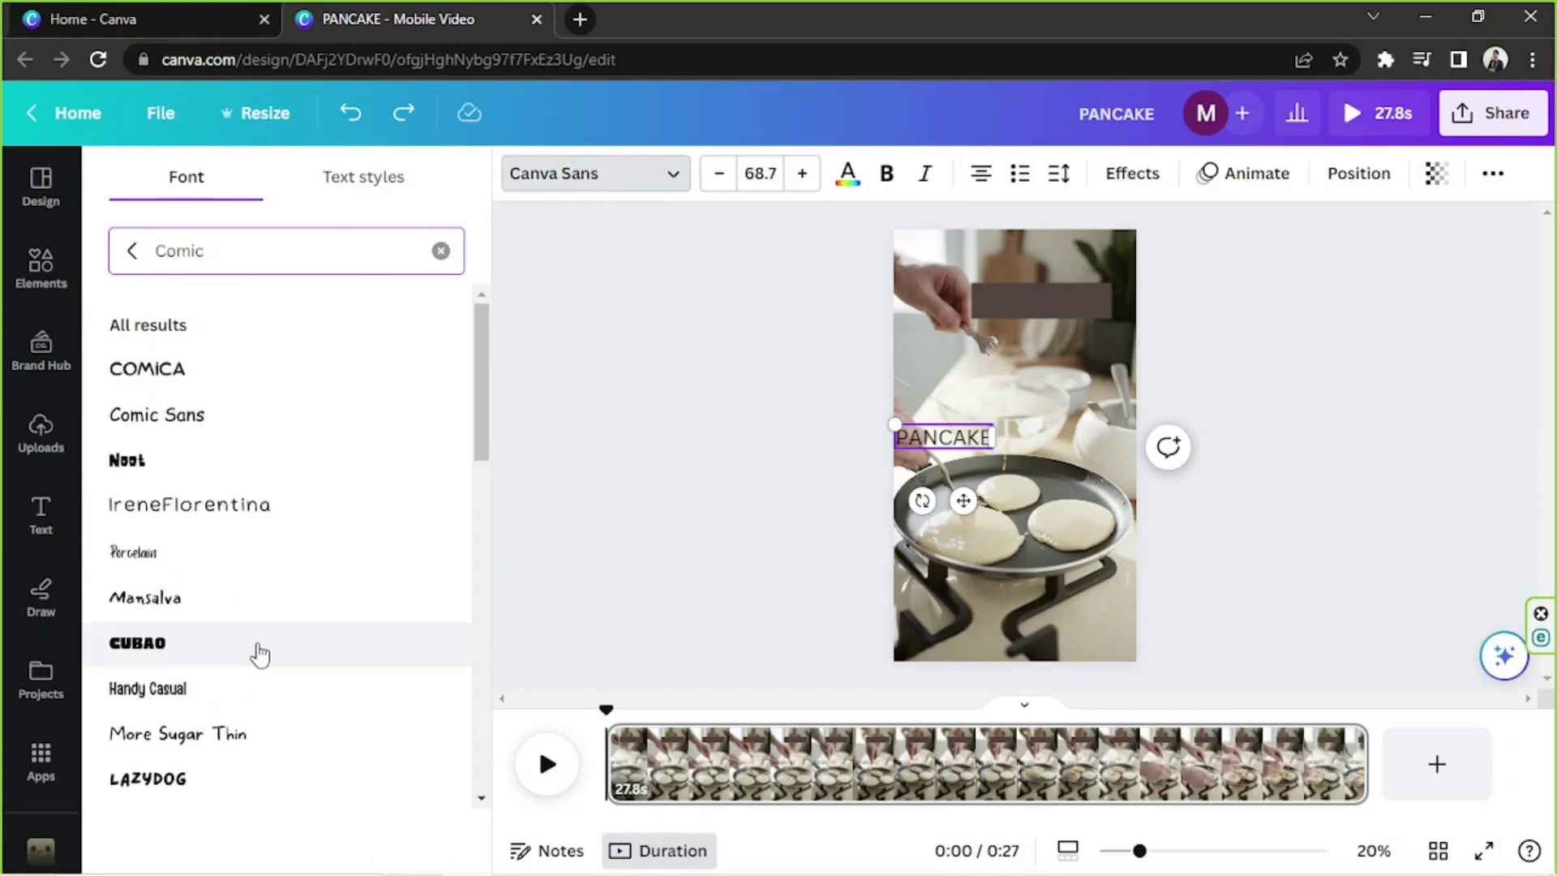
{"action": "left_click", "coordinate": [300, 456]}
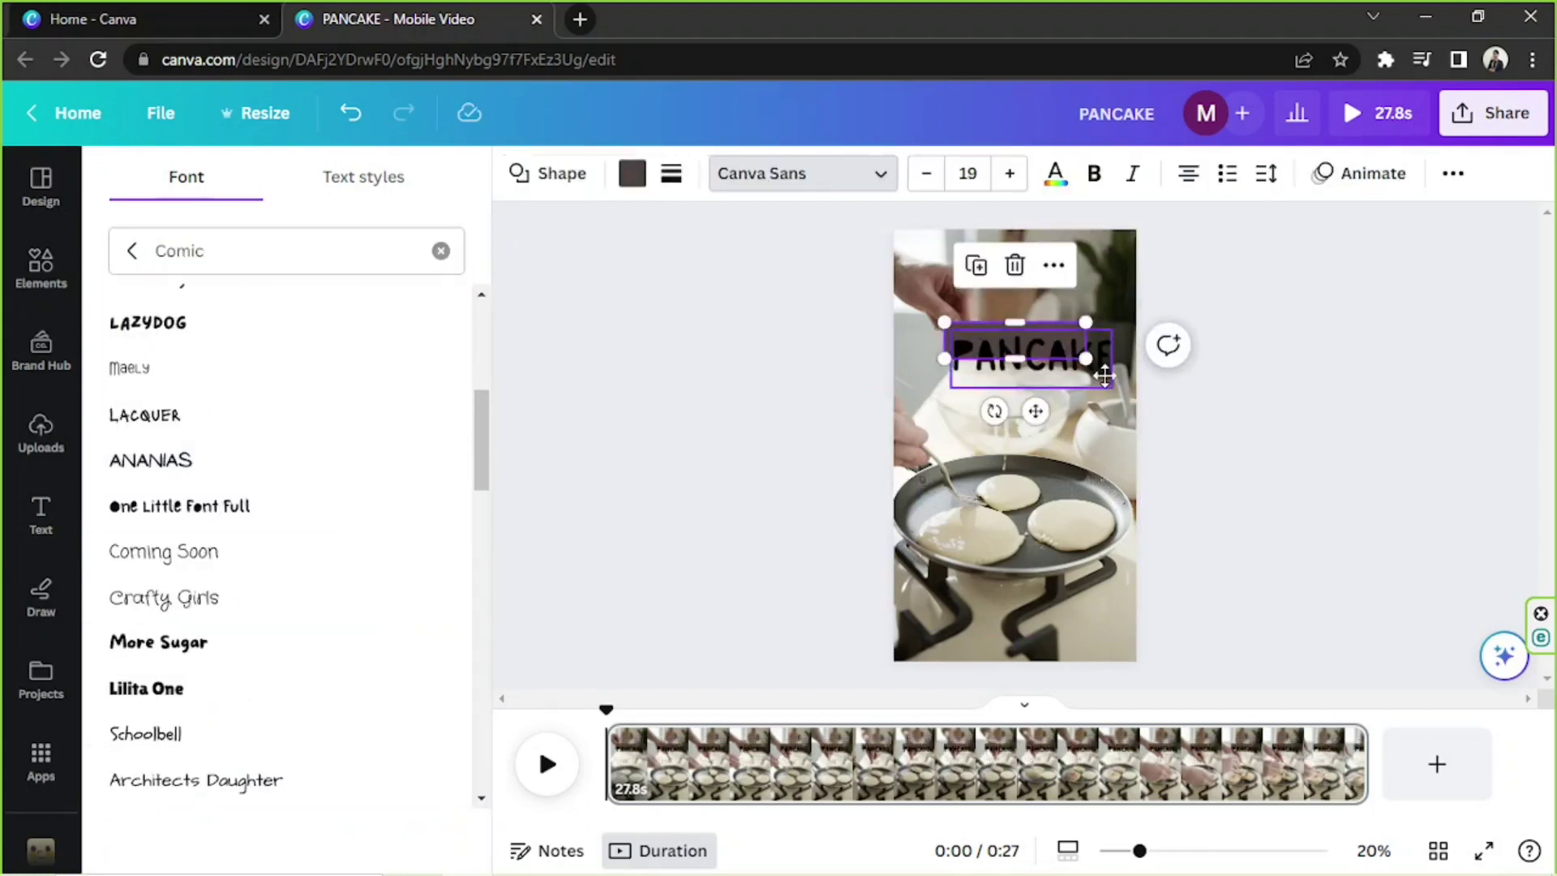
{"action": "left_click_drag", "start_coordinate": [1009, 328], "coordinate": [1084, 361]}
{"action": "left_click", "coordinate": [976, 331]}
Step: Shrink the dark rectangle into a thinner strip and color it orange
{"action": "left_click_drag", "start_coordinate": [1062, 337], "coordinate": [1053, 380]}
{"action": "left_click", "coordinate": [632, 173]}
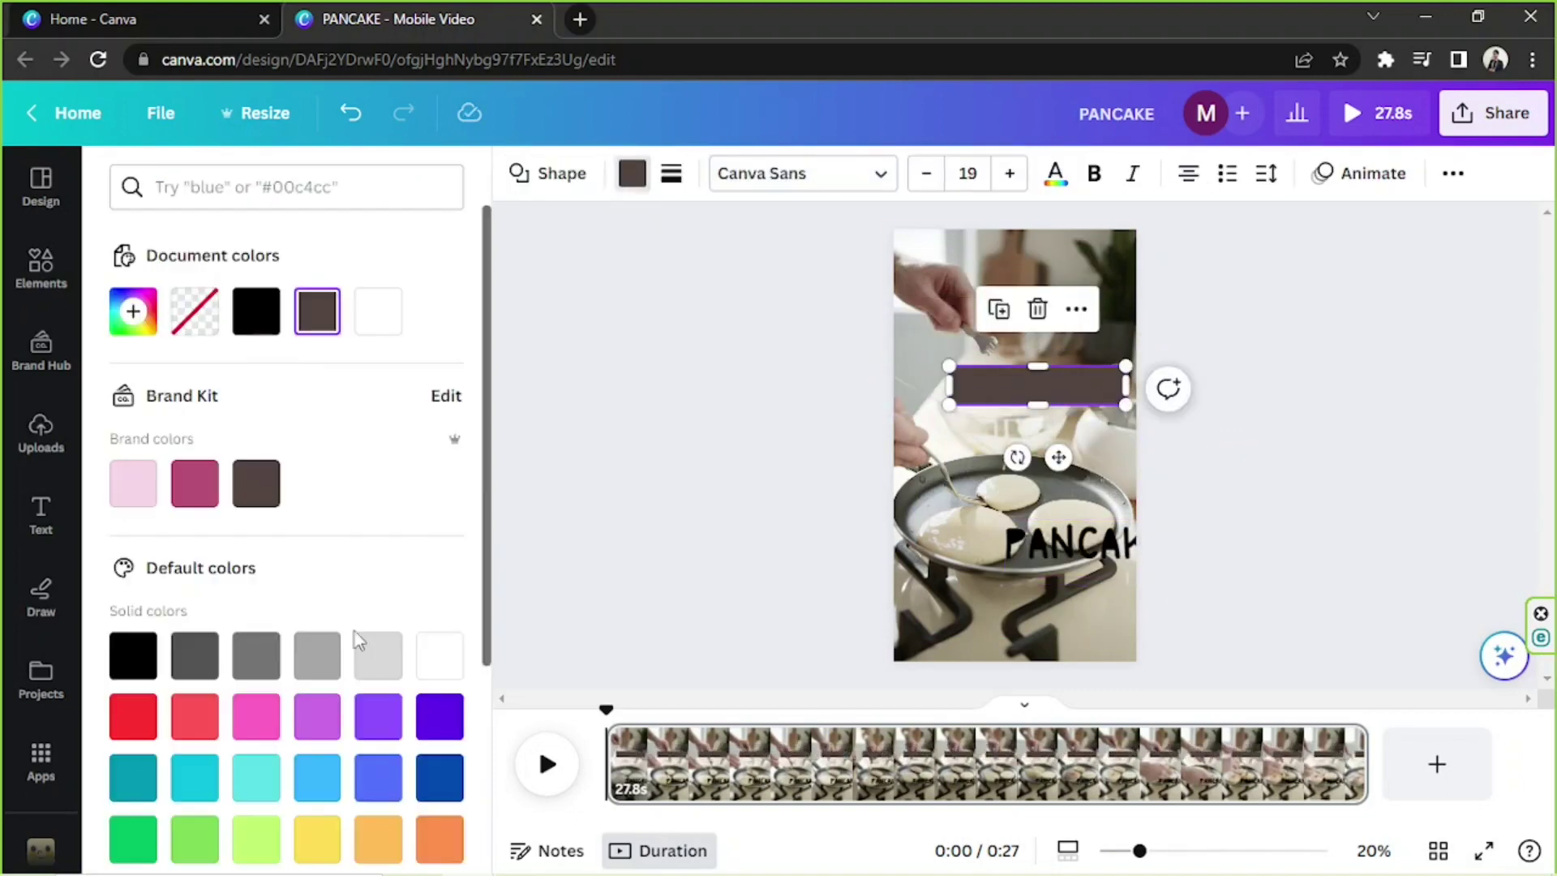
{"action": "left_click", "coordinate": [438, 838]}
Step: Center the PANCAKE text on the orange strip, checking its spacing settings
{"action": "left_click", "coordinate": [1092, 533]}
{"action": "left_click_drag", "start_coordinate": [1093, 533], "coordinate": [1088, 414]}
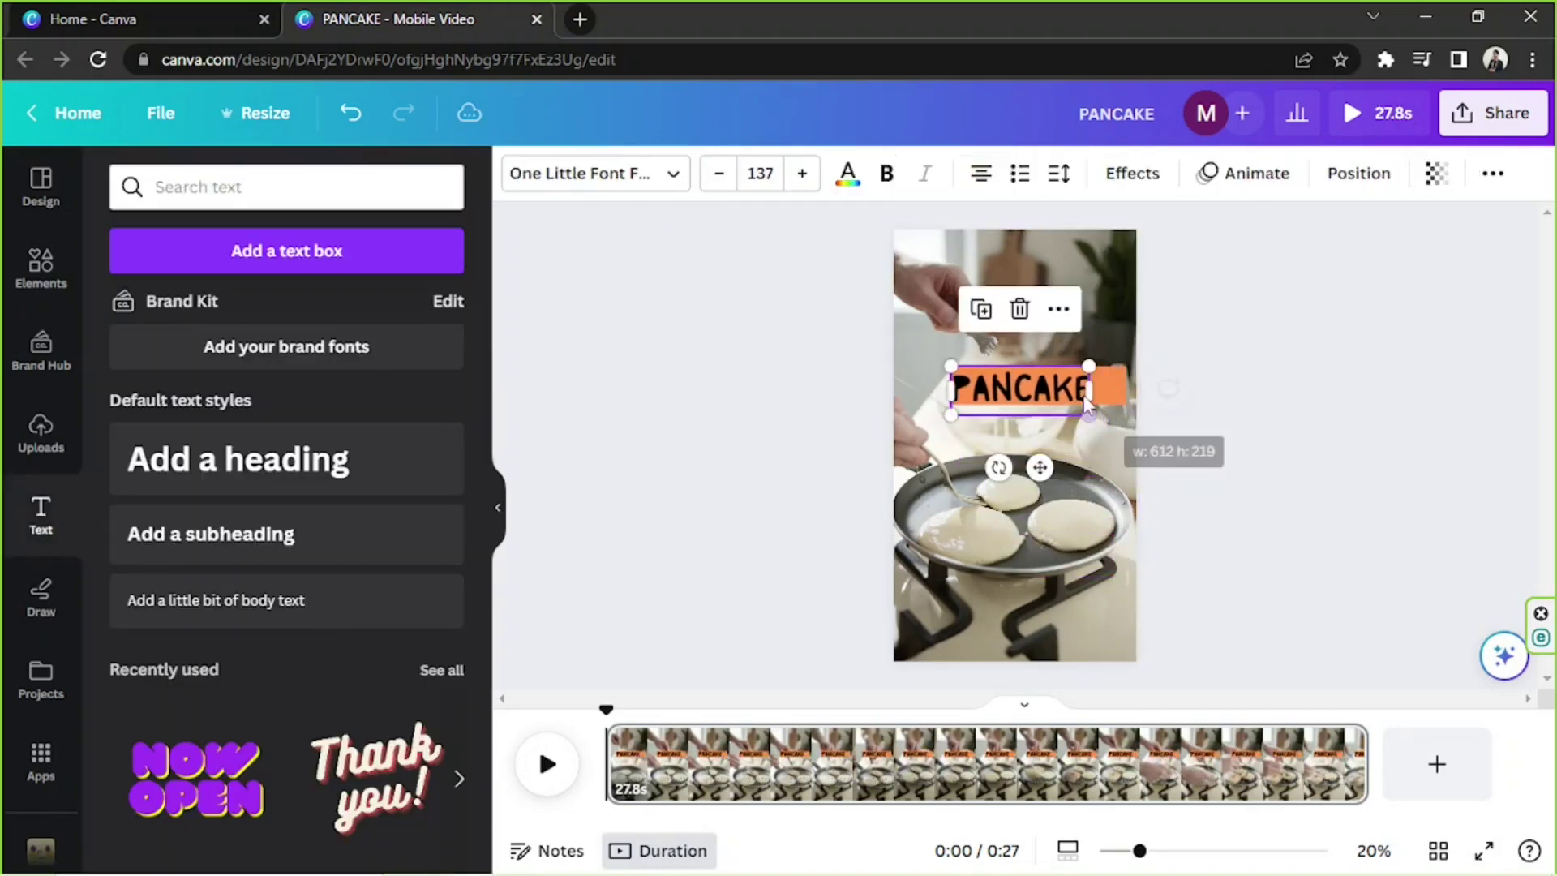
{"action": "left_click", "coordinate": [1062, 174]}
{"action": "left_click", "coordinate": [1053, 430]}
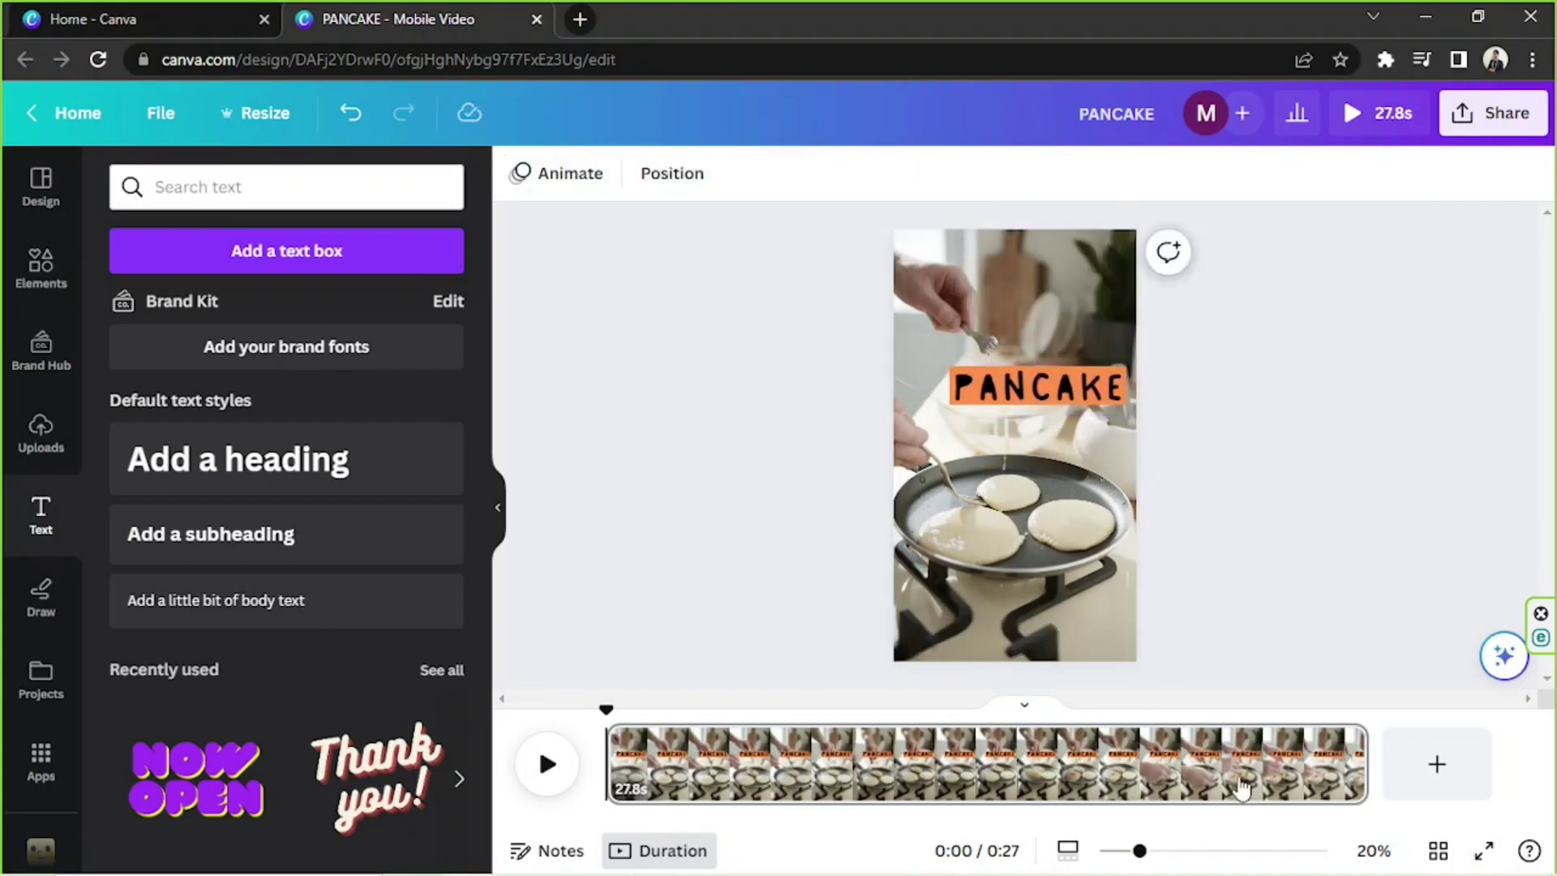
{"action": "scroll", "coordinate": [1391, 341], "scroll_direction": "up", "scroll_amount": 10}
{"action": "scroll", "coordinate": [1174, 582], "scroll_direction": "down", "scroll_amount": 5}
{"action": "scroll", "coordinate": [1126, 427], "scroll_direction": "up", "scroll_amount": 1}
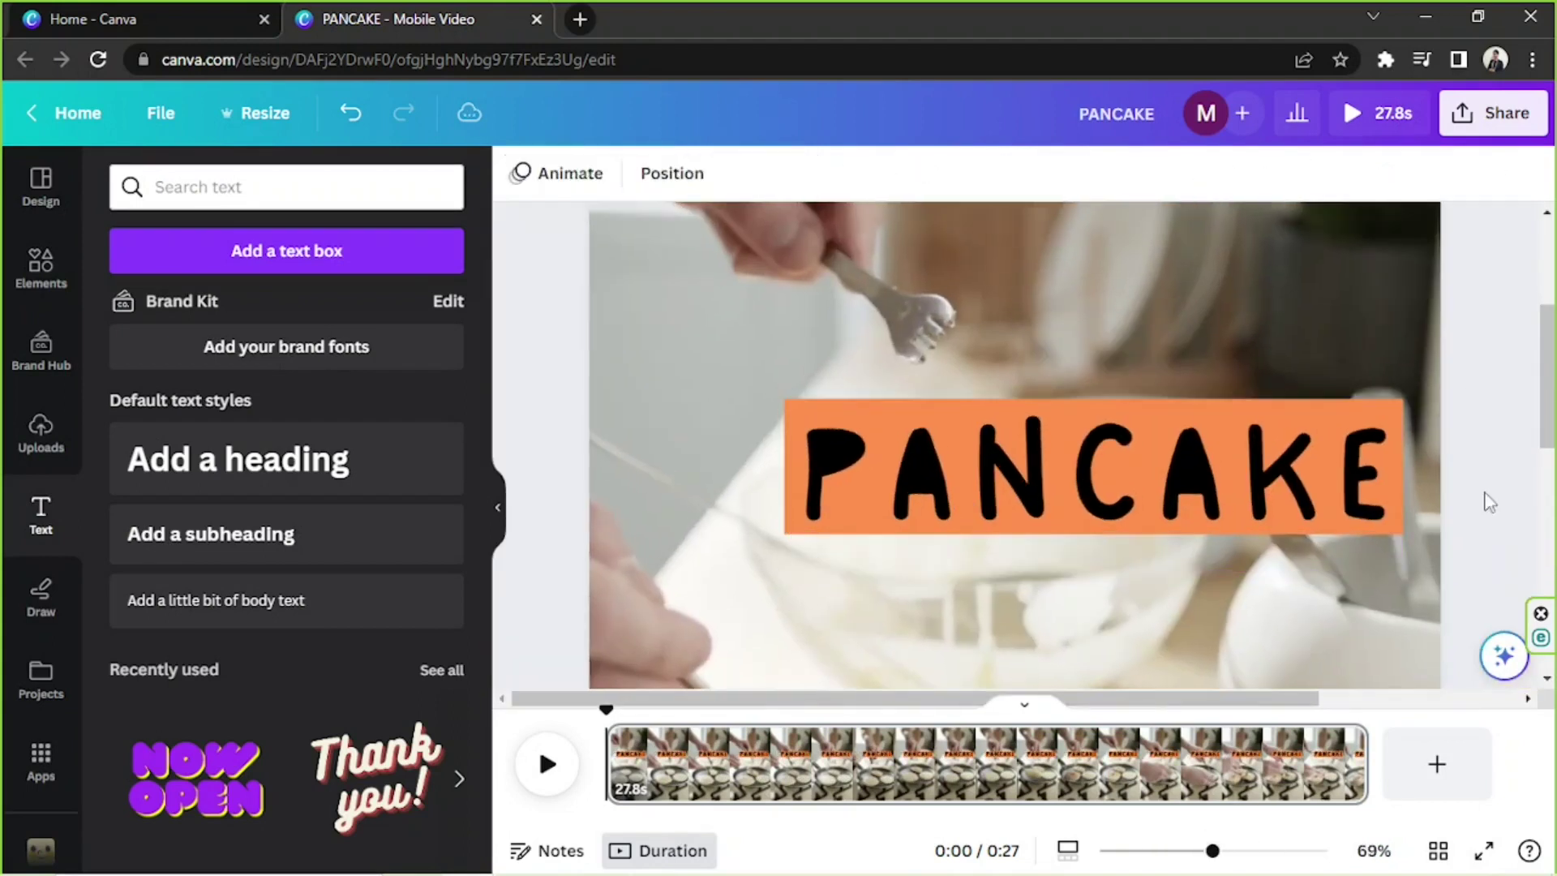
Step: Duplicate PANCAKE above the original, tighten its letter spacing, and retype it as THE
{"action": "left_click", "coordinate": [1127, 427]}
{"action": "left_click", "coordinate": [1055, 342]}
{"action": "left_click_drag", "start_coordinate": [1087, 487], "coordinate": [1054, 348]}
{"action": "left_click", "coordinate": [1058, 174]}
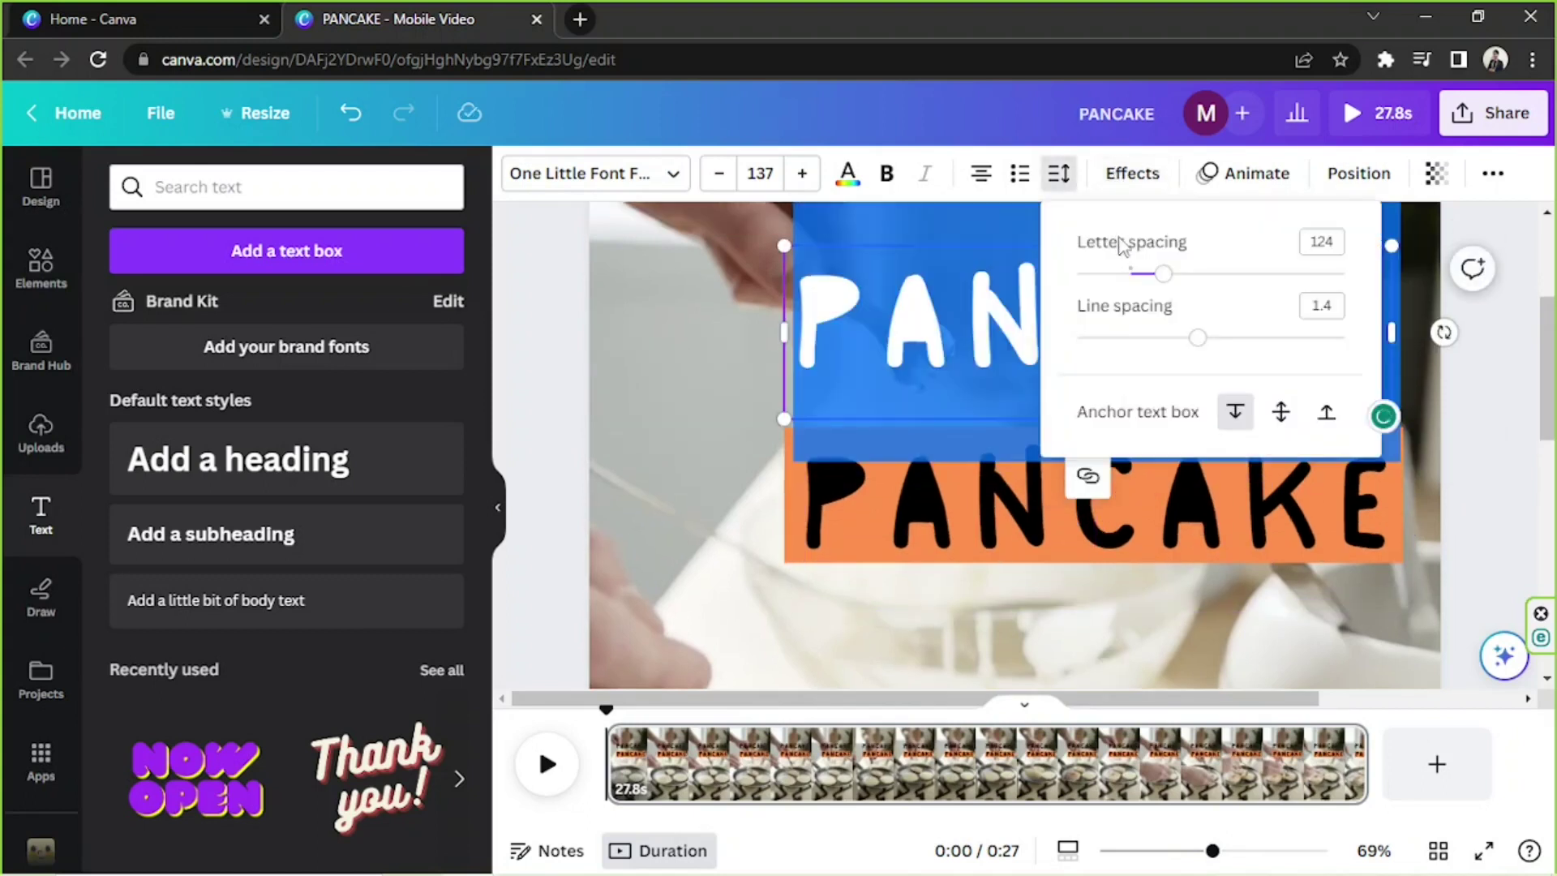
{"action": "left_click_drag", "start_coordinate": [1164, 276], "coordinate": [1130, 271]}
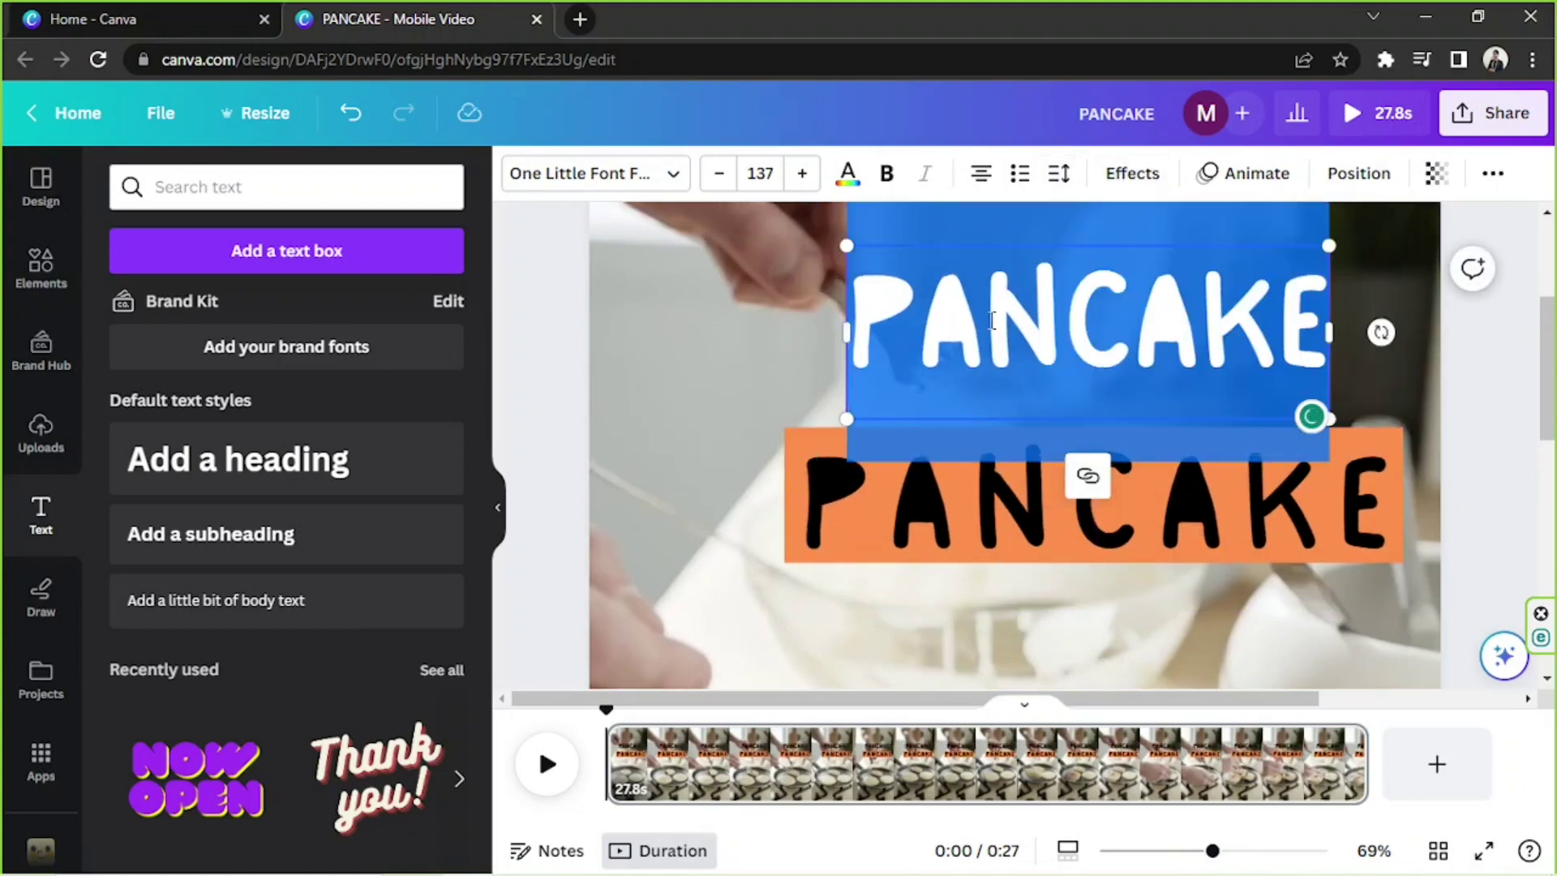
{"action": "type", "text": "THE"}
{"action": "scroll", "coordinate": [992, 320], "scroll_direction": "up", "scroll_amount": 3}
{"action": "left_click_drag", "start_coordinate": [1083, 551], "coordinate": [1261, 369]}
{"action": "scroll", "coordinate": [1217, 324], "scroll_direction": "down", "scroll_amount": 1}
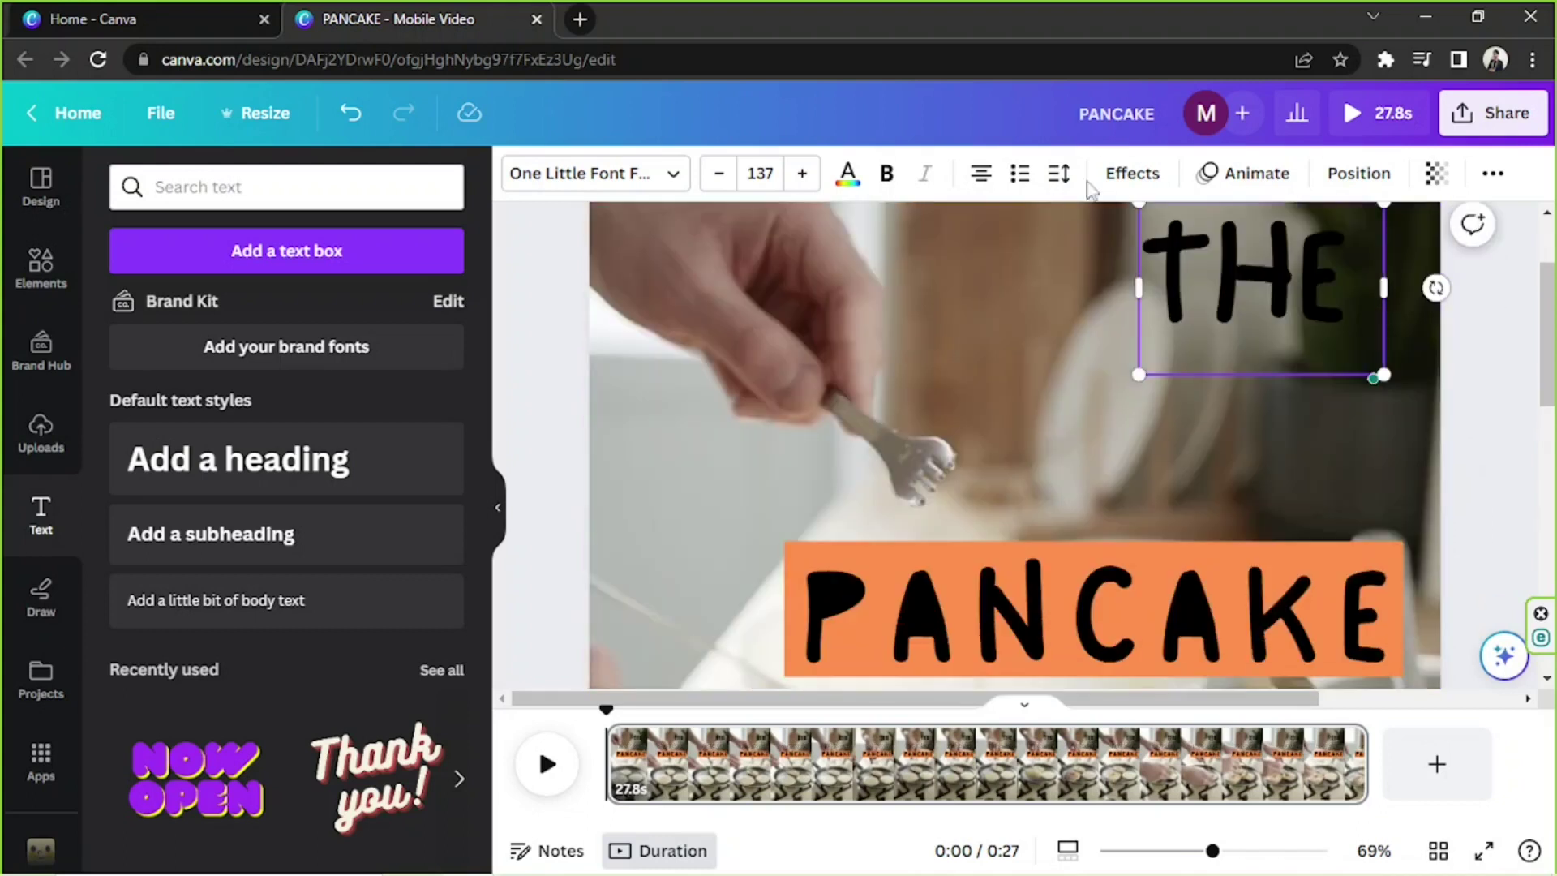
Step: Make THE white and give it a black Shadow effect with transparency 100
{"action": "left_click", "coordinate": [1107, 178]}
{"action": "left_click", "coordinate": [848, 173]}
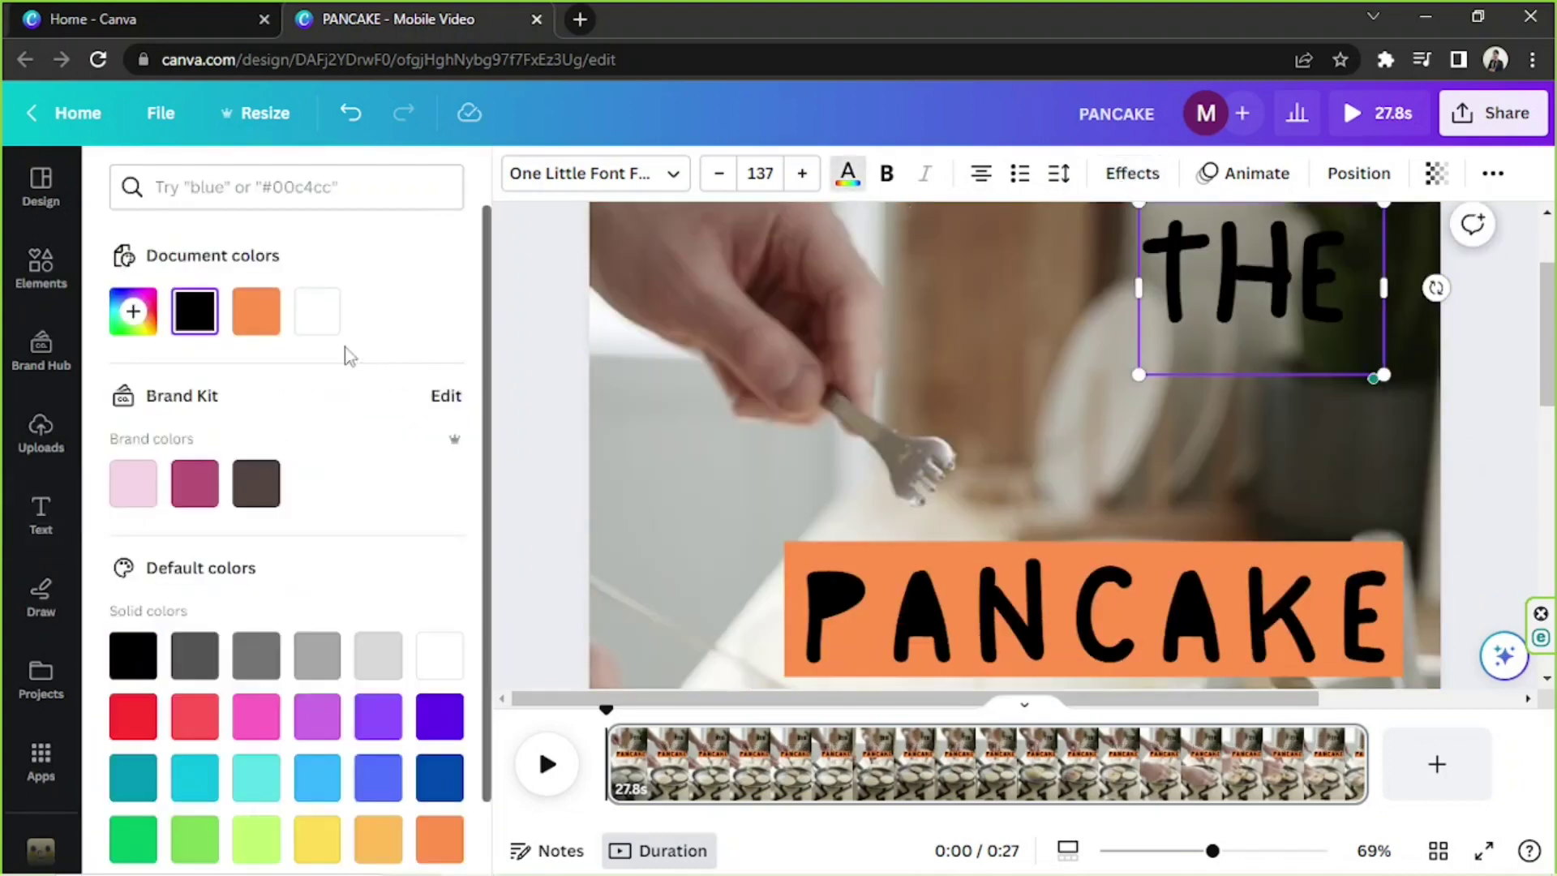
{"action": "left_click", "coordinate": [316, 311]}
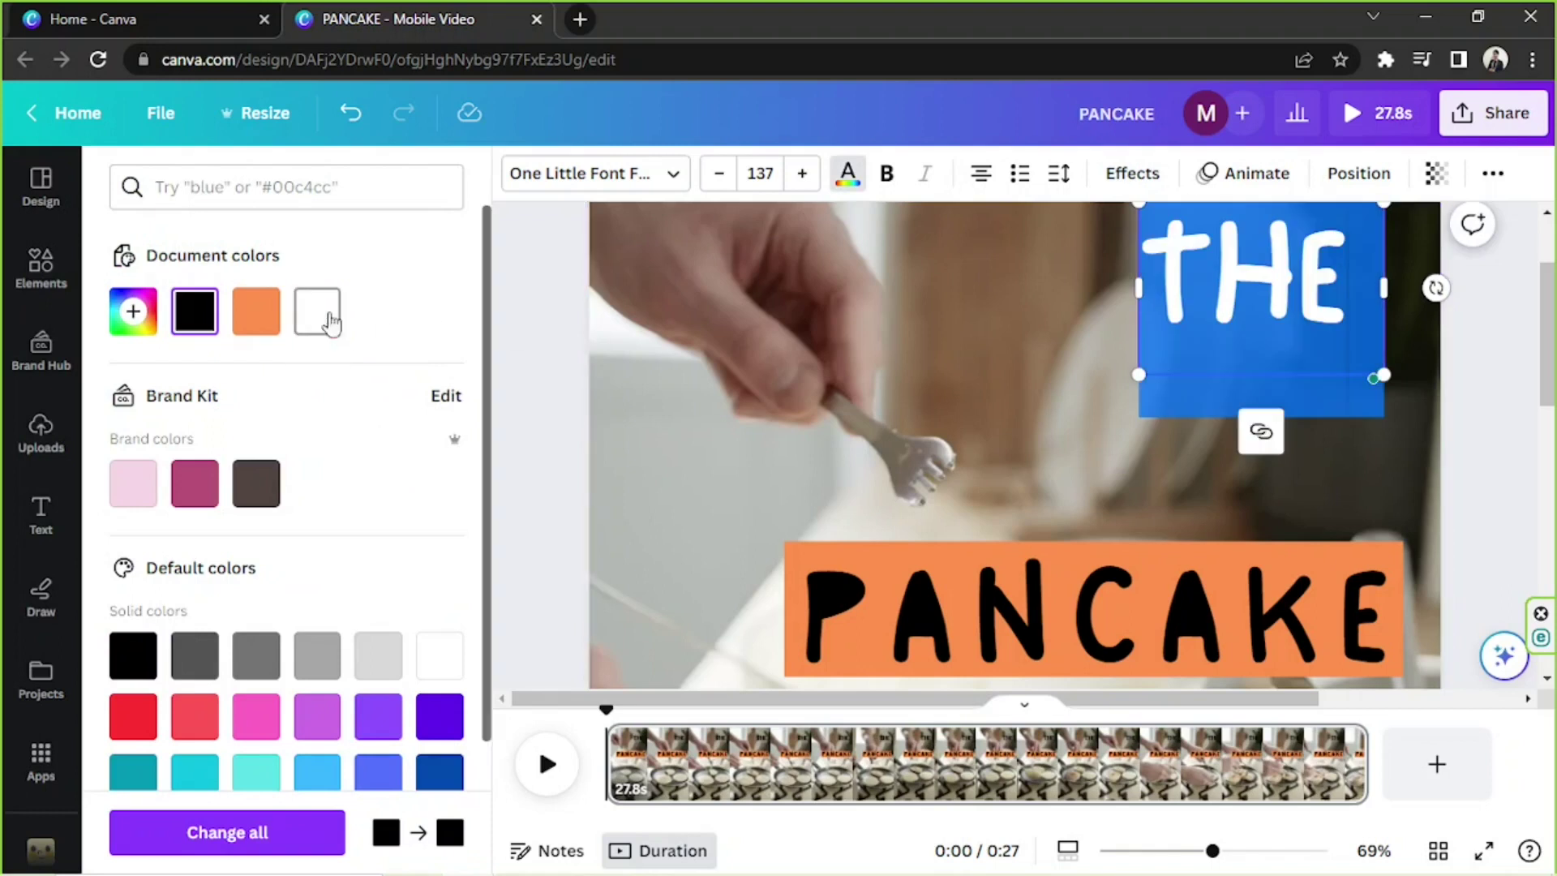
{"action": "left_click", "coordinate": [1134, 172]}
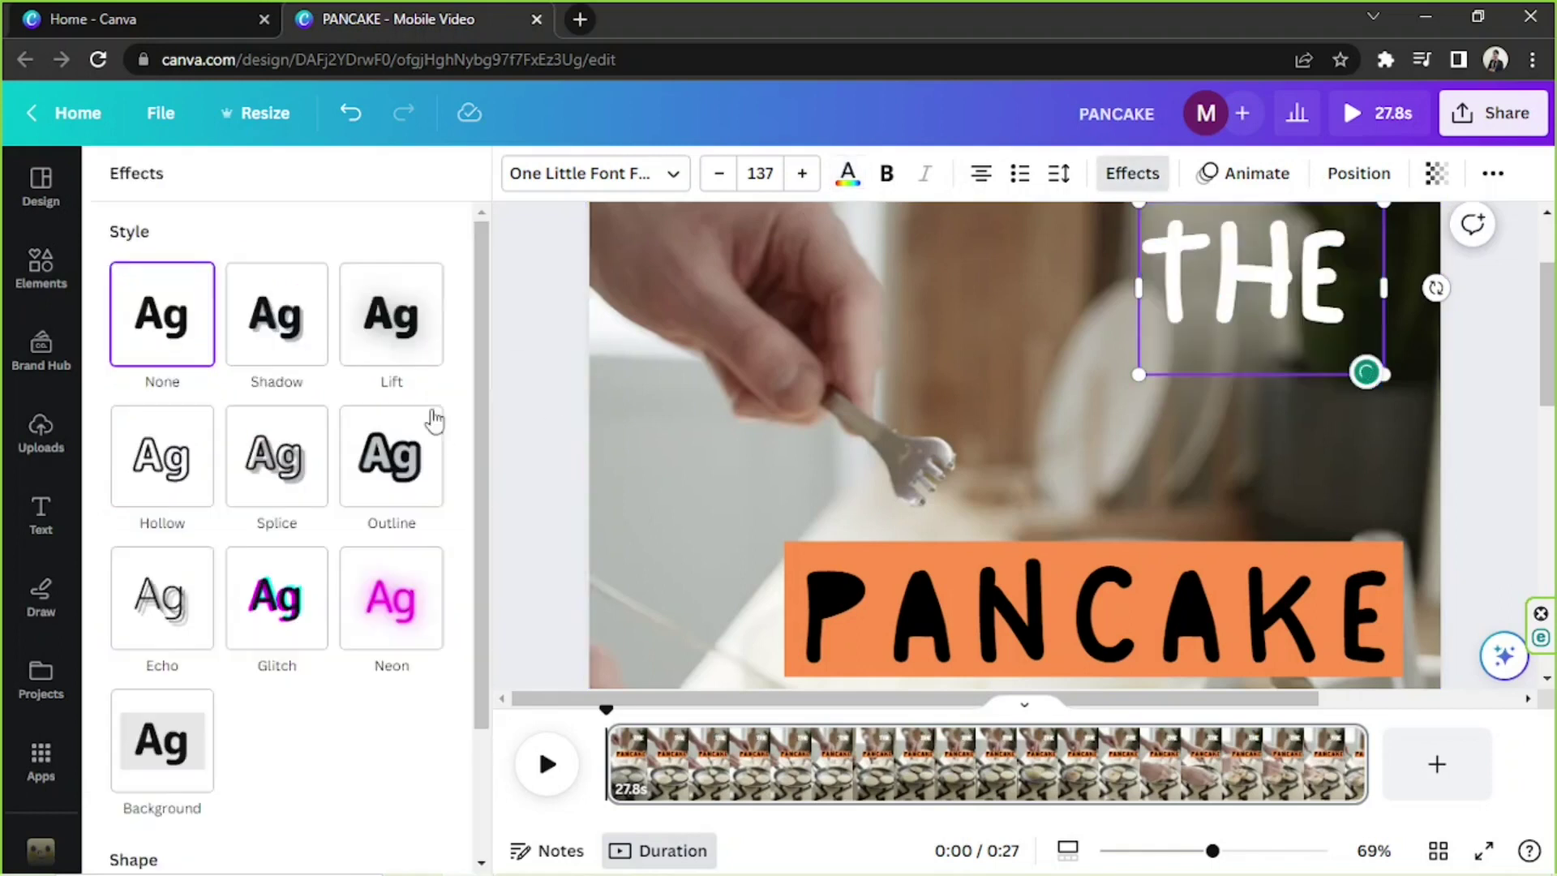
{"action": "left_click", "coordinate": [316, 354]}
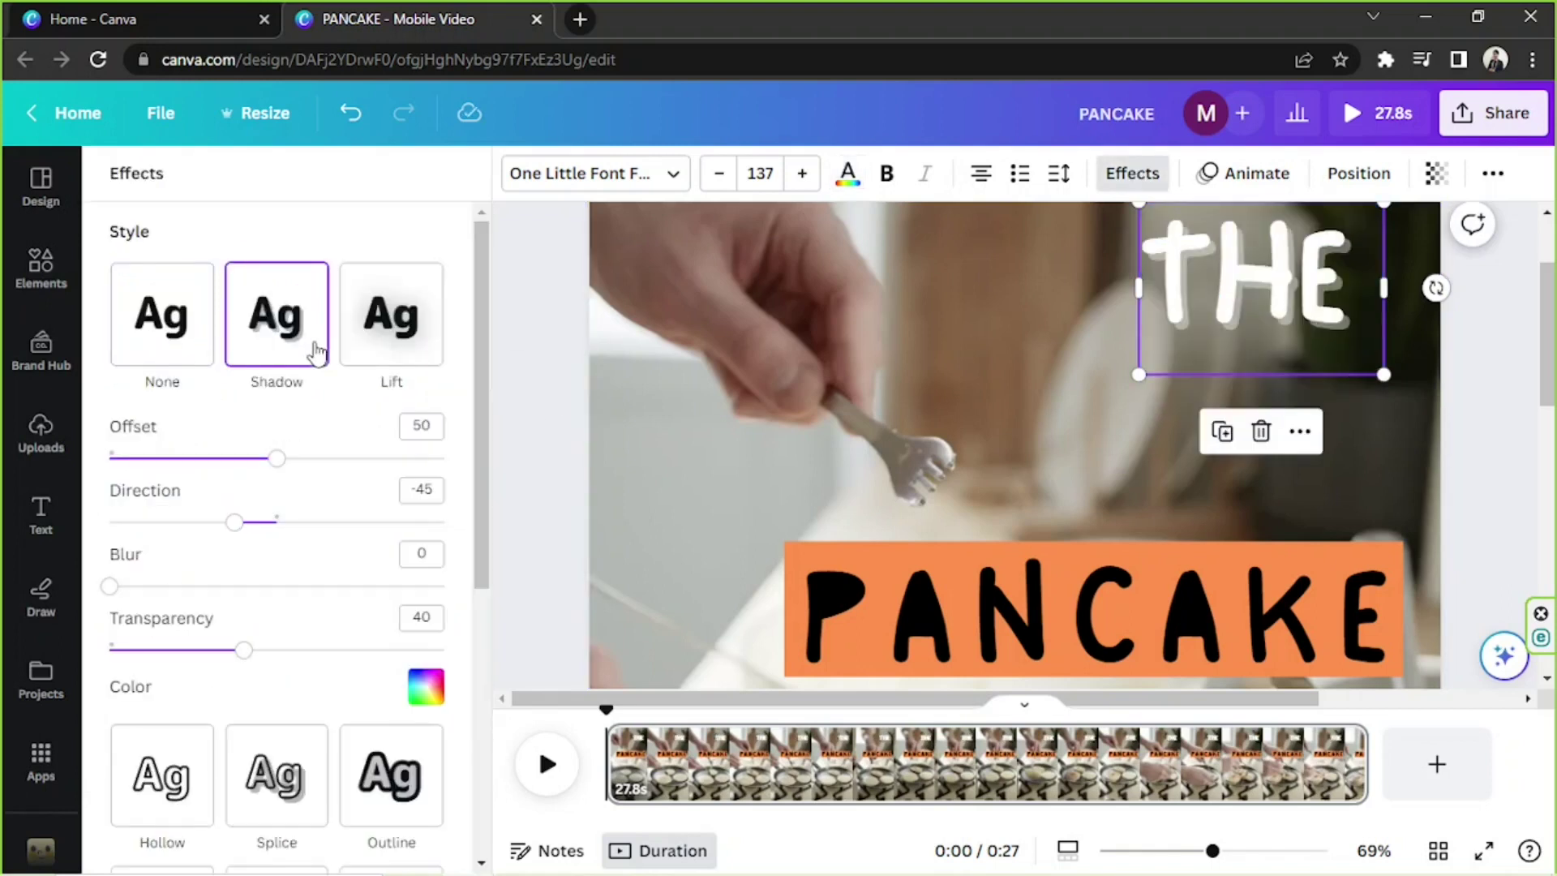
{"action": "left_click", "coordinate": [420, 688]}
{"action": "scroll", "coordinate": [292, 485], "scroll_direction": "down", "scroll_amount": 4}
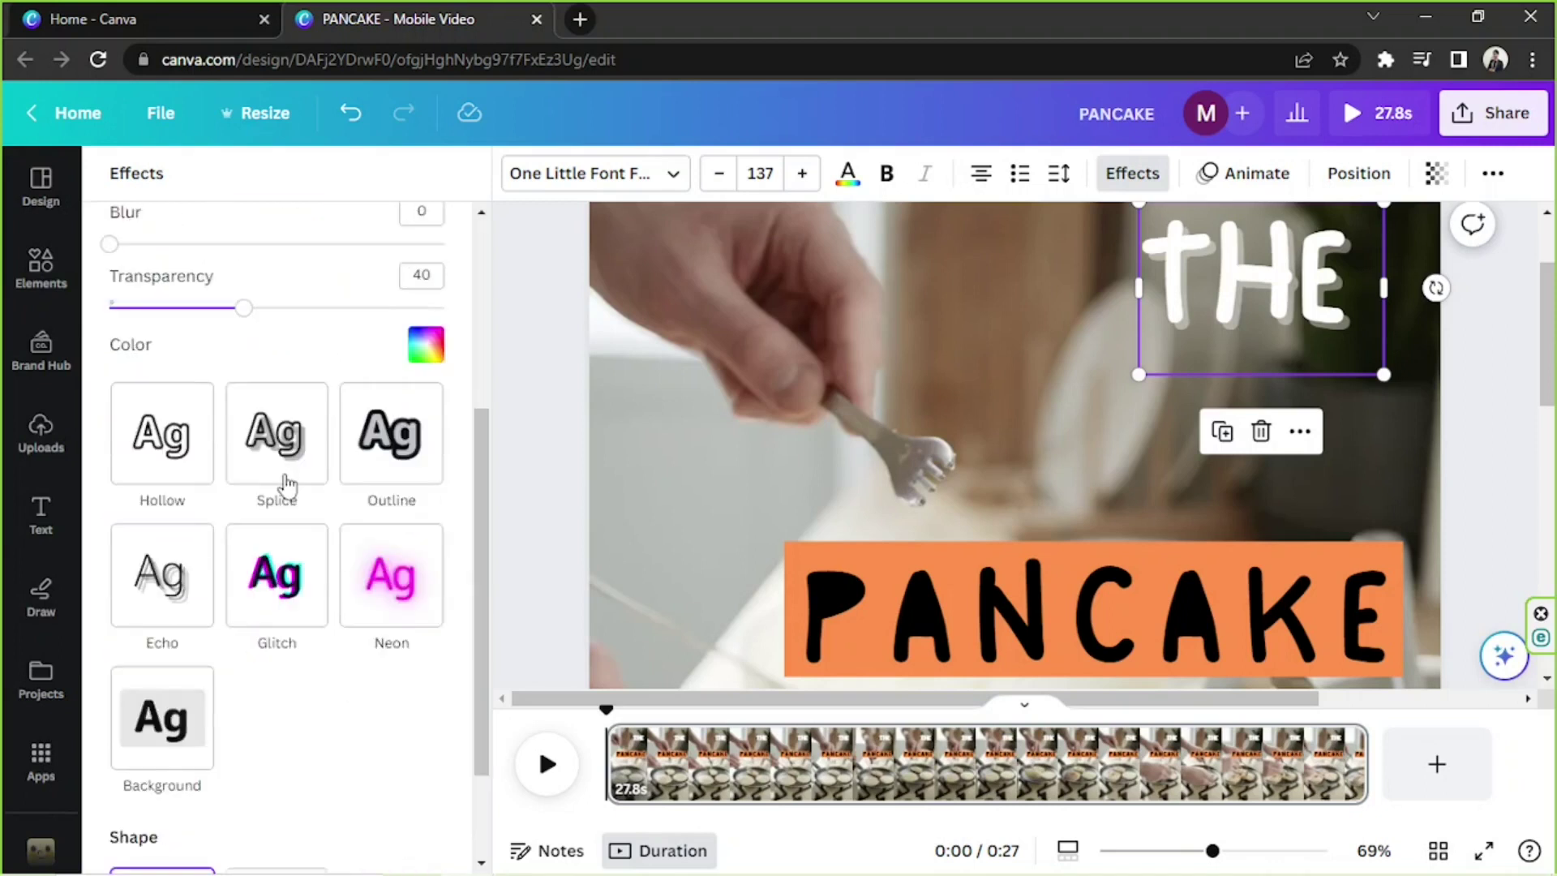
{"action": "scroll", "coordinate": [447, 655], "scroll_direction": "up", "scroll_amount": 3}
{"action": "left_click", "coordinate": [420, 577]}
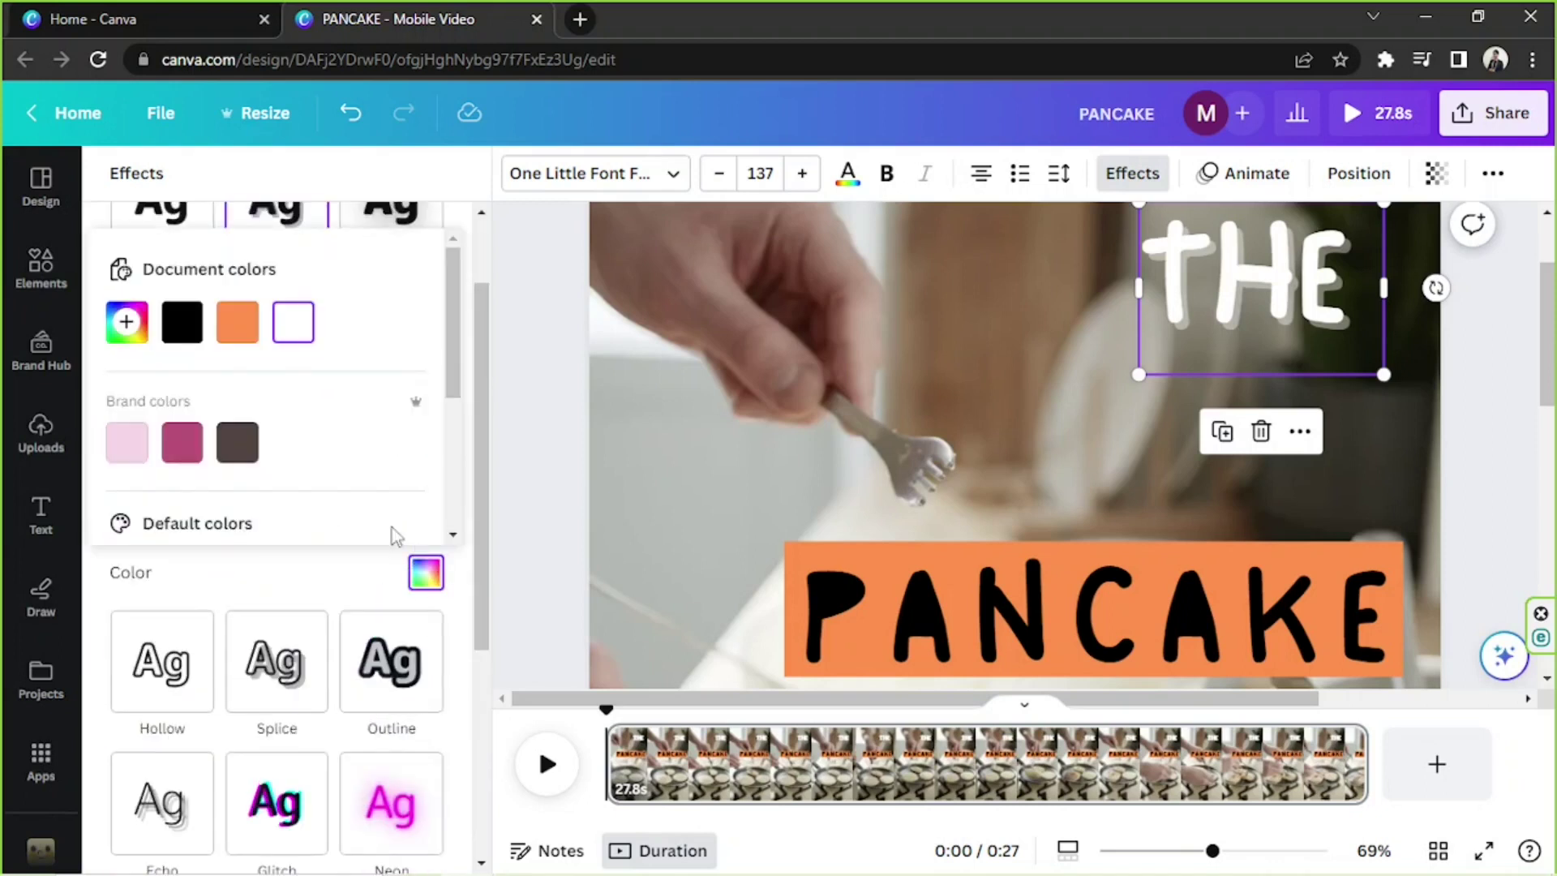
{"action": "left_click", "coordinate": [183, 324]}
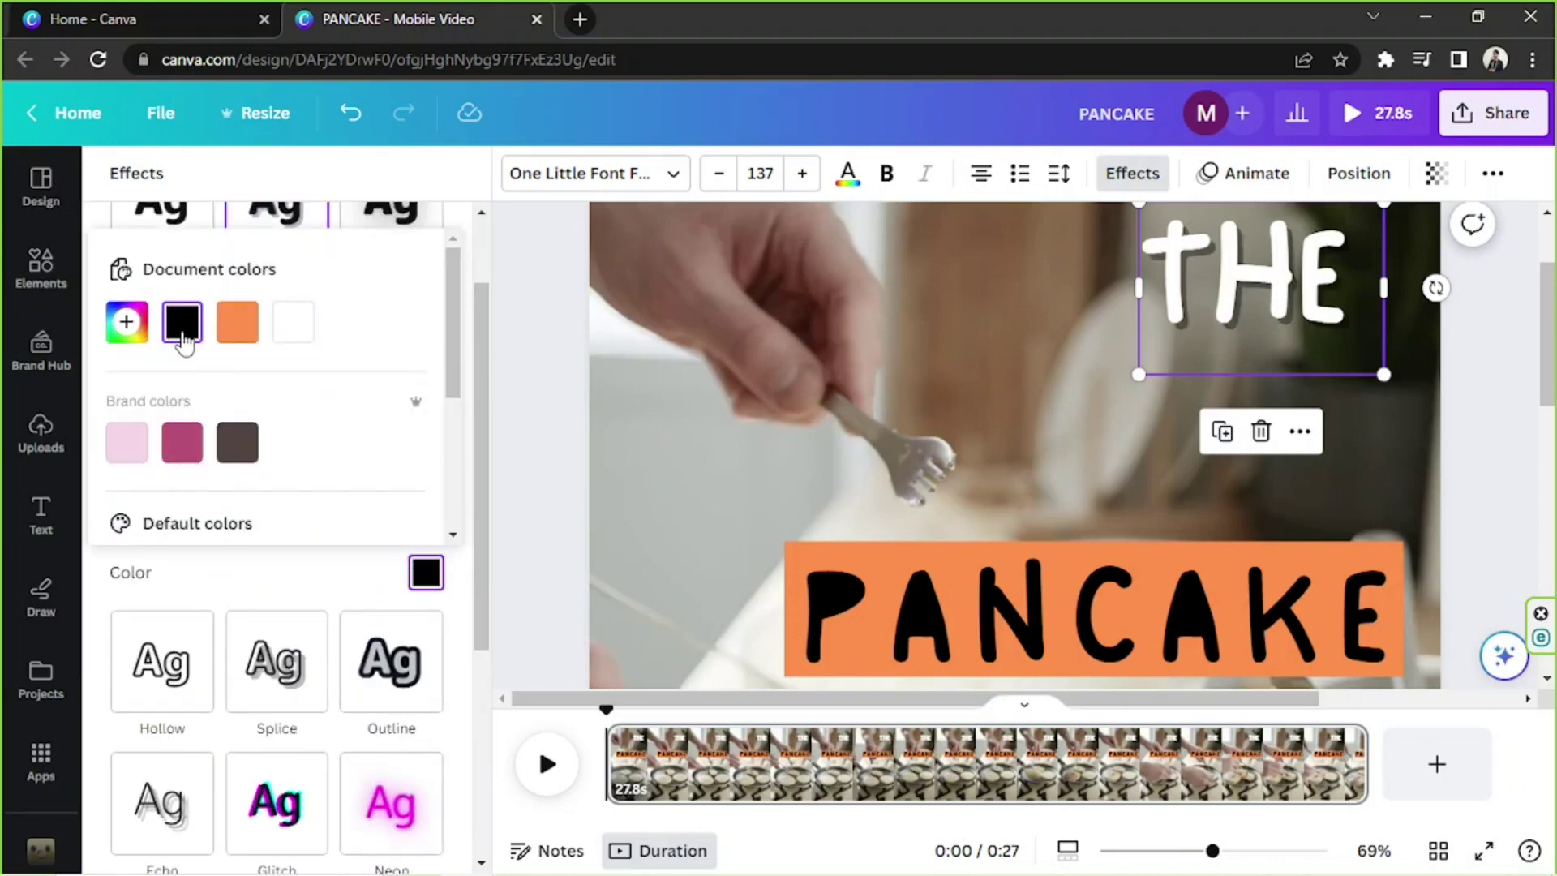
{"action": "left_click", "coordinate": [333, 572]}
{"action": "left_click_drag", "start_coordinate": [321, 541], "coordinate": [542, 542]}
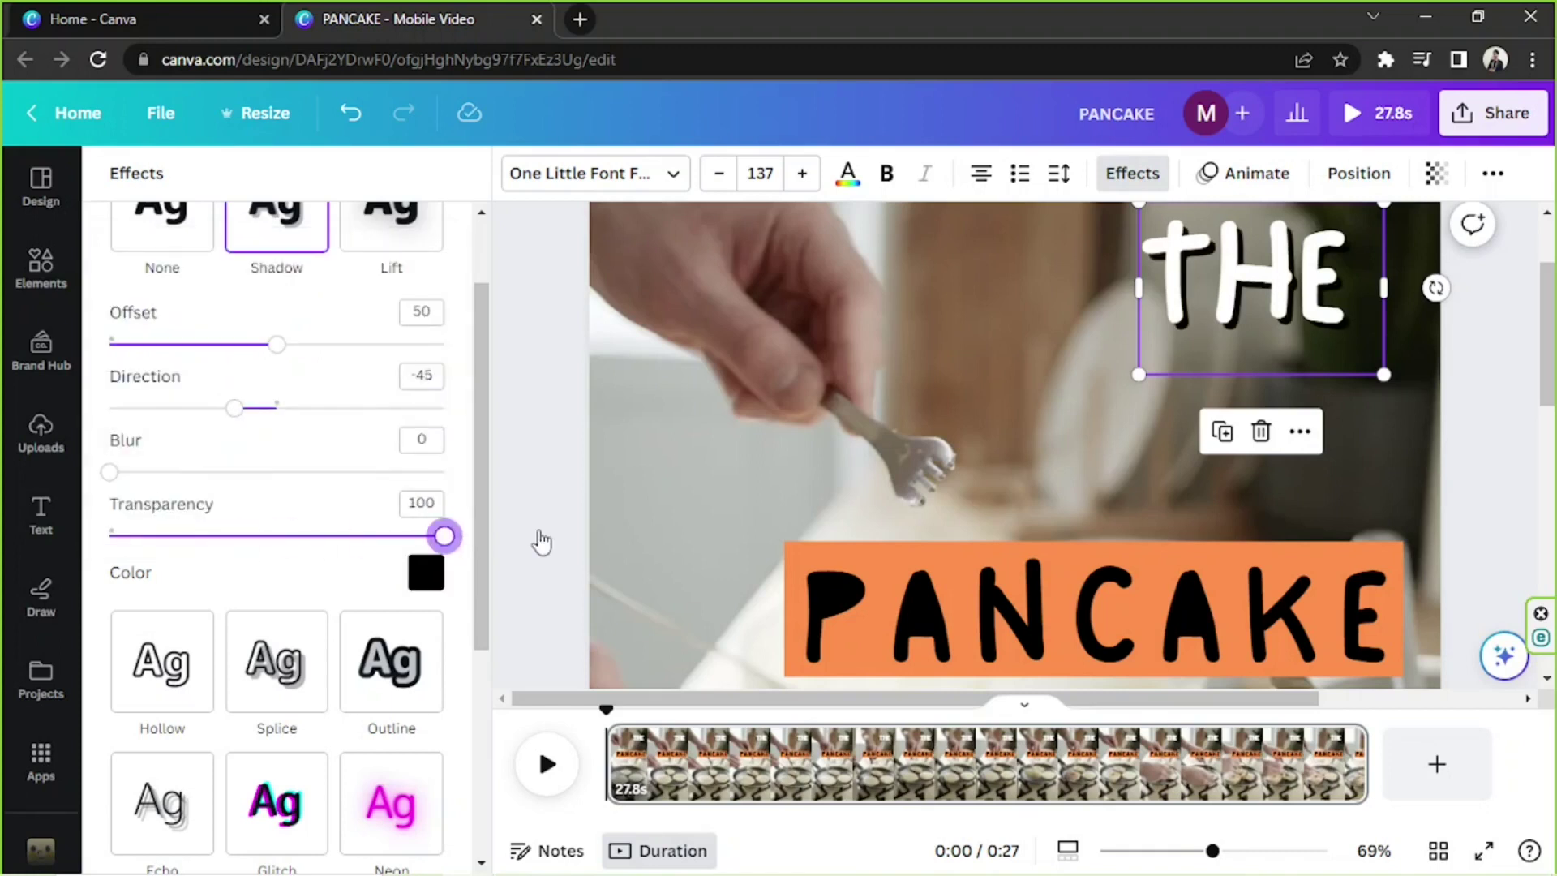
Step: Duplicate THE, retype the copy as BEST, enlarge it to size 229, and set it beside THE
{"action": "left_click", "coordinate": [1347, 438]}
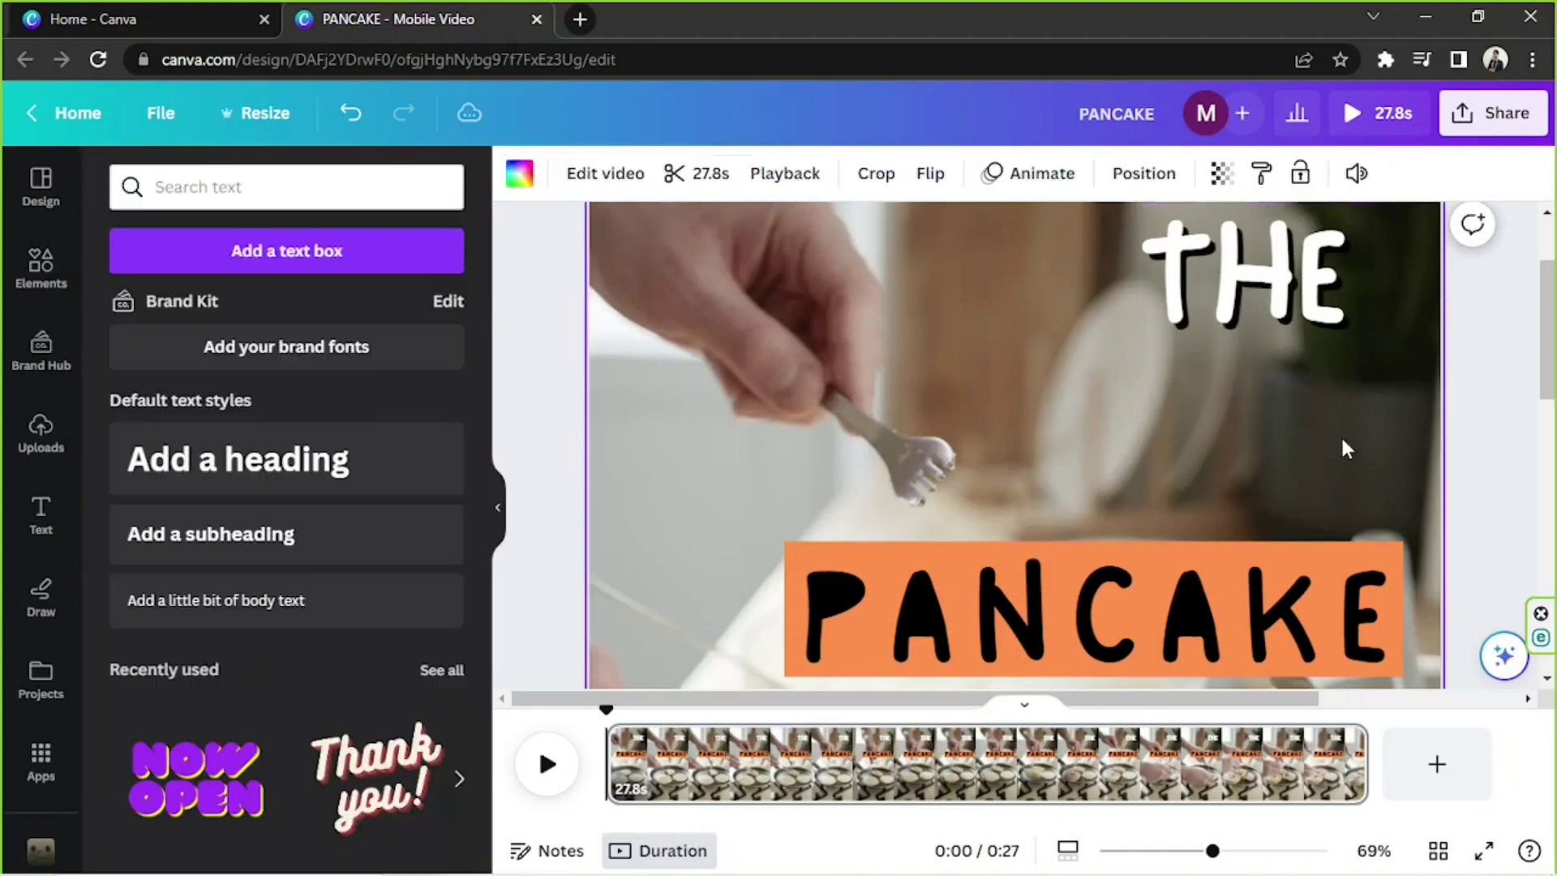
{"action": "left_click", "coordinate": [1277, 314]}
{"action": "left_click", "coordinate": [1222, 431]}
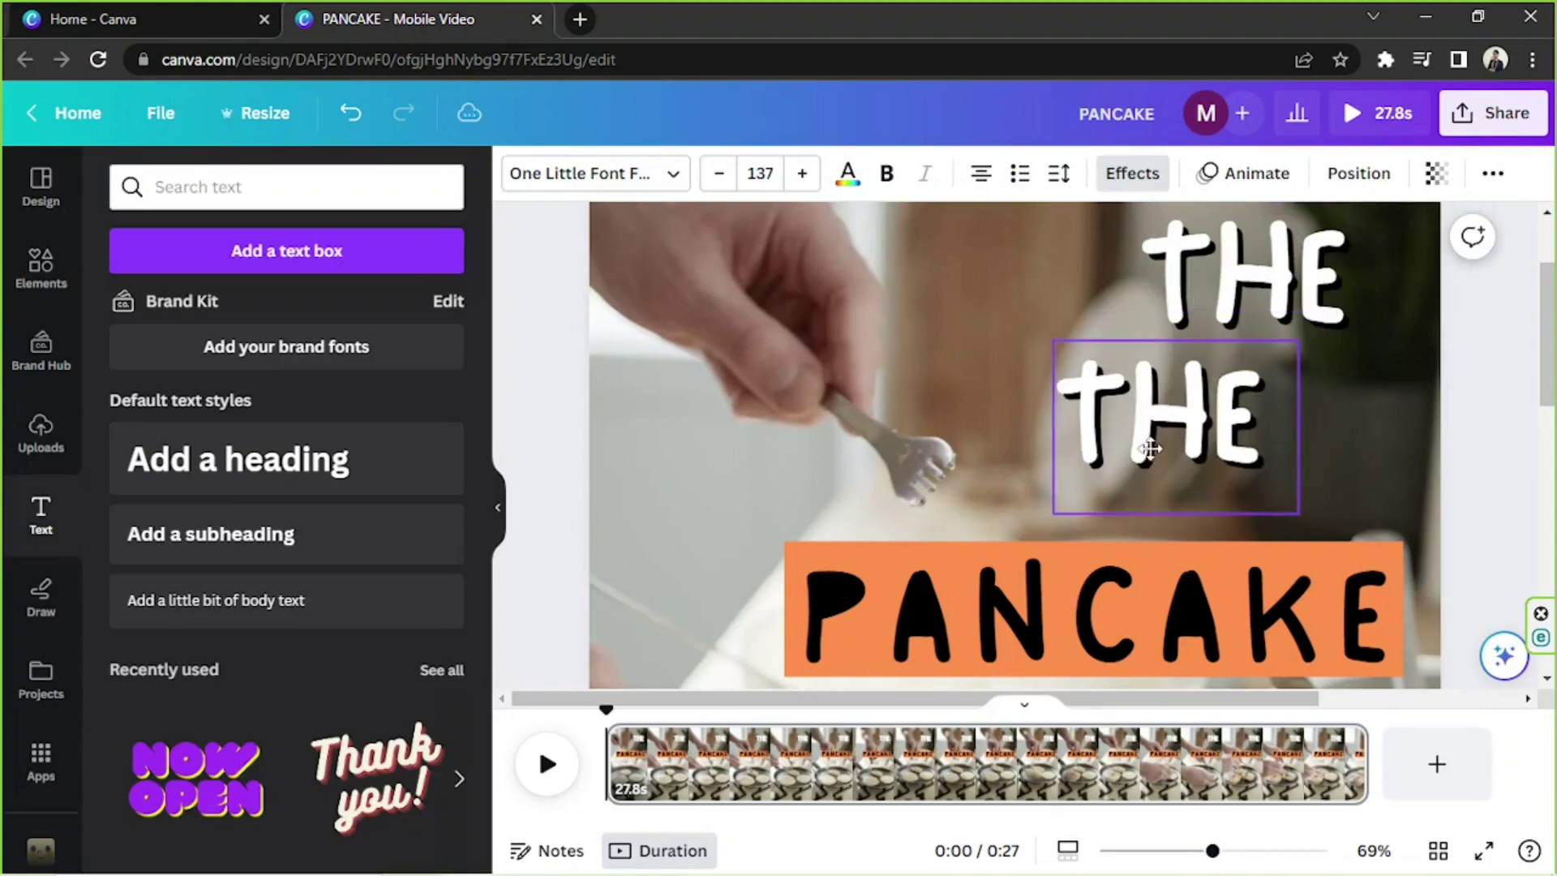
{"action": "double_click", "coordinate": [1150, 463]}
{"action": "type", "text": "BEST"}
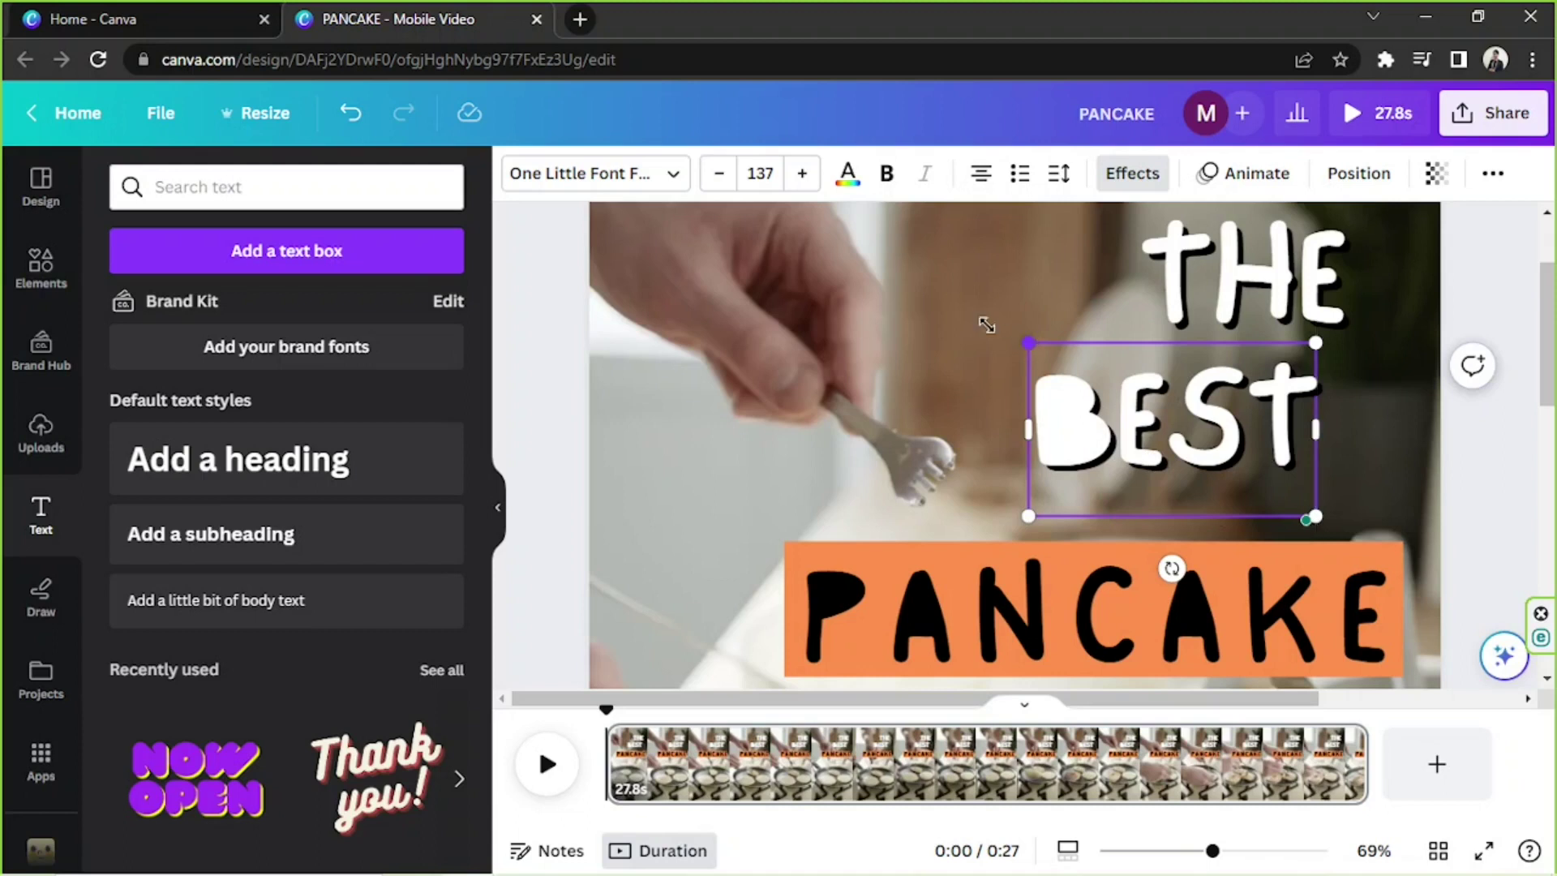
{"action": "left_click_drag", "start_coordinate": [1029, 343], "coordinate": [836, 226]}
{"action": "left_click_drag", "start_coordinate": [998, 353], "coordinate": [1085, 438]}
{"action": "left_click_drag", "start_coordinate": [1231, 235], "coordinate": [1281, 224]}
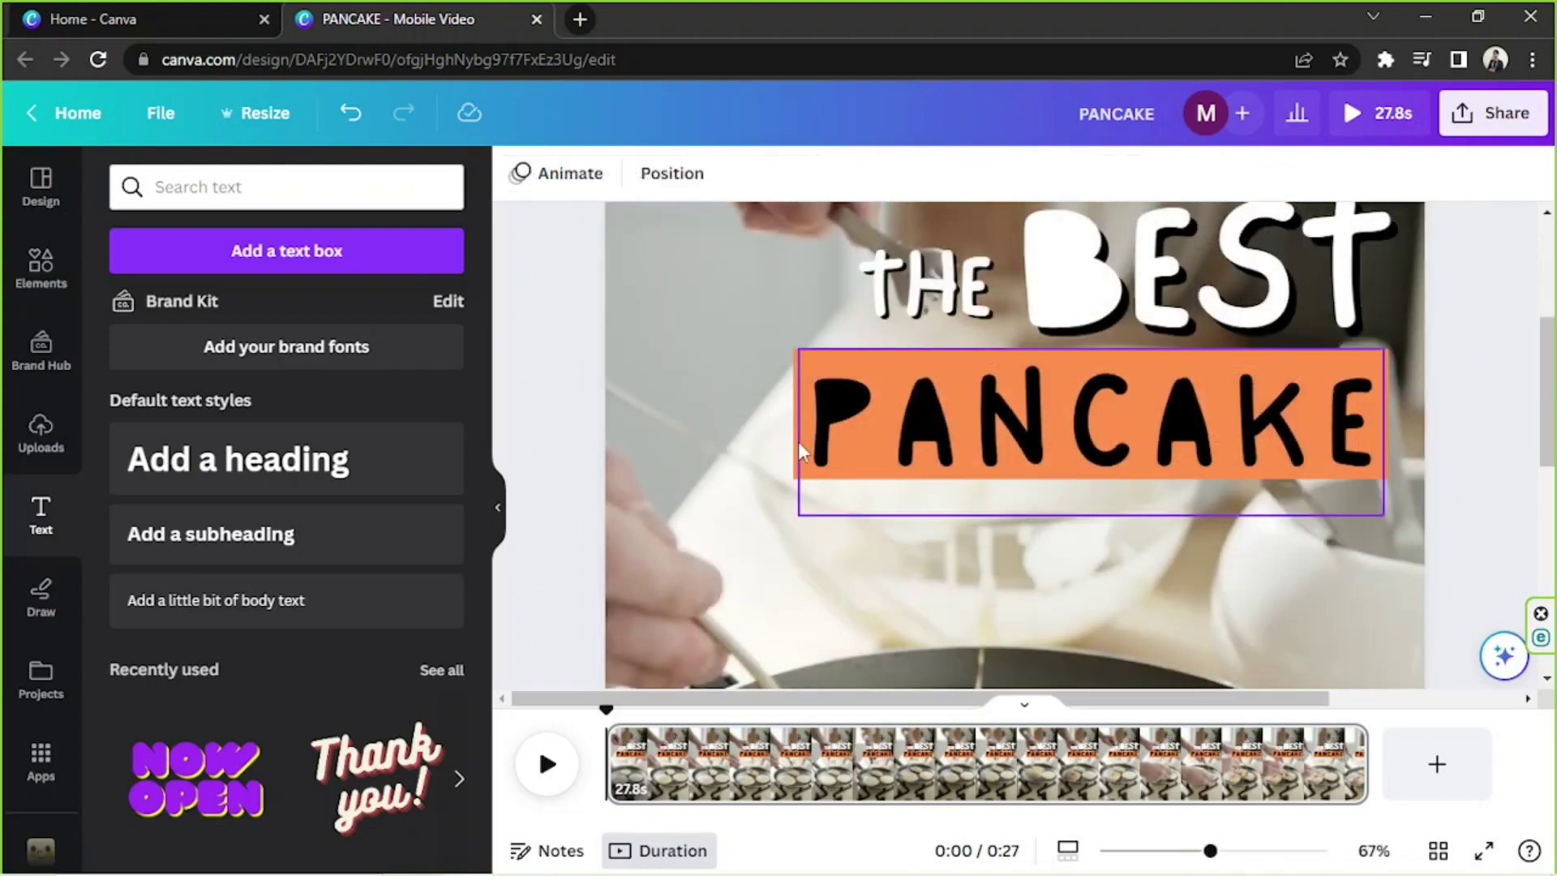
Step: Duplicate the orange PANCAKE banner and send the copy behind BEST
{"action": "left_click", "coordinate": [798, 449]}
{"action": "key", "text": "ctrl+d"}
{"action": "left_click_drag", "start_coordinate": [1042, 456], "coordinate": [1306, 303]}
{"action": "scroll", "coordinate": [1257, 349], "scroll_direction": "up", "scroll_amount": 2}
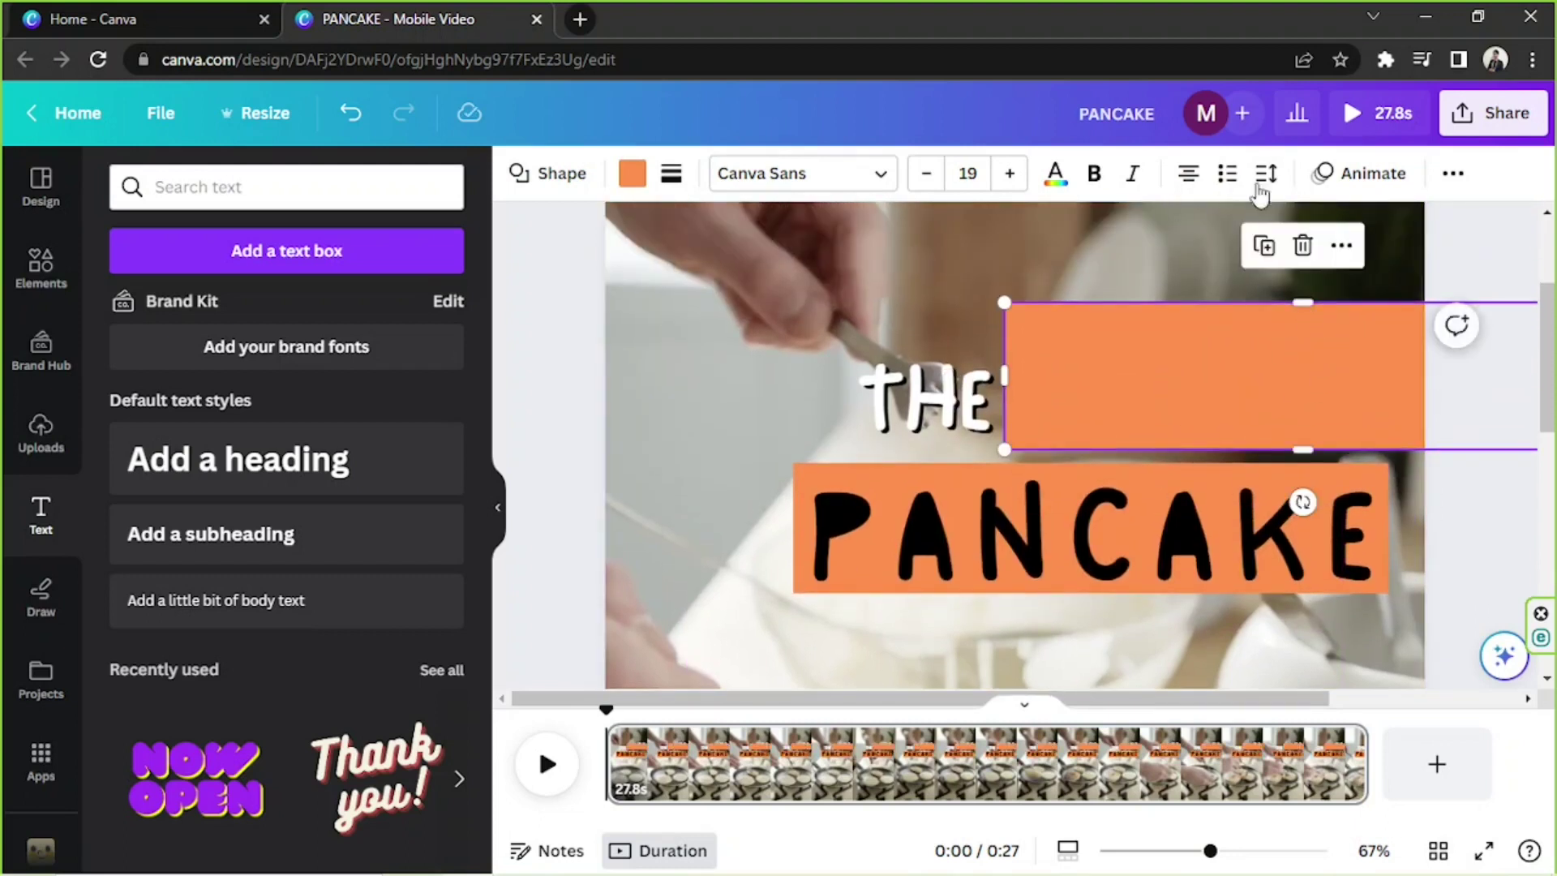
{"action": "left_click", "coordinate": [1448, 174]}
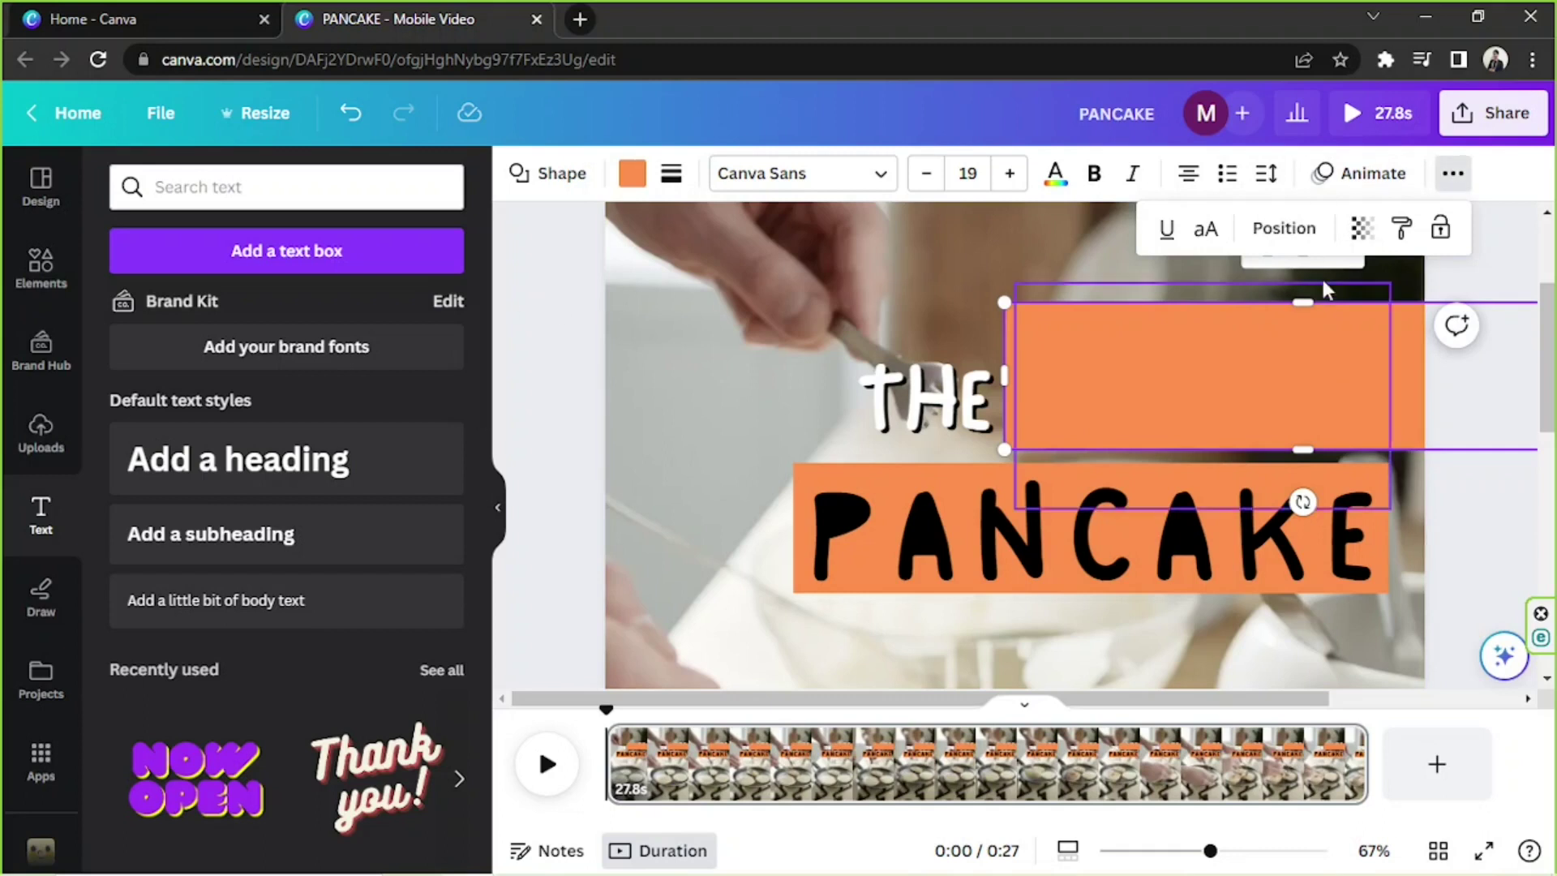
{"action": "left_click", "coordinate": [1282, 226]}
{"action": "left_click", "coordinate": [365, 278]}
Step: Recolour the block behind BEST light orange and narrow it to fit the word
{"action": "left_click", "coordinate": [1379, 381]}
{"action": "left_click", "coordinate": [1415, 389]}
{"action": "left_click", "coordinate": [631, 172]}
{"action": "left_click", "coordinate": [372, 835]}
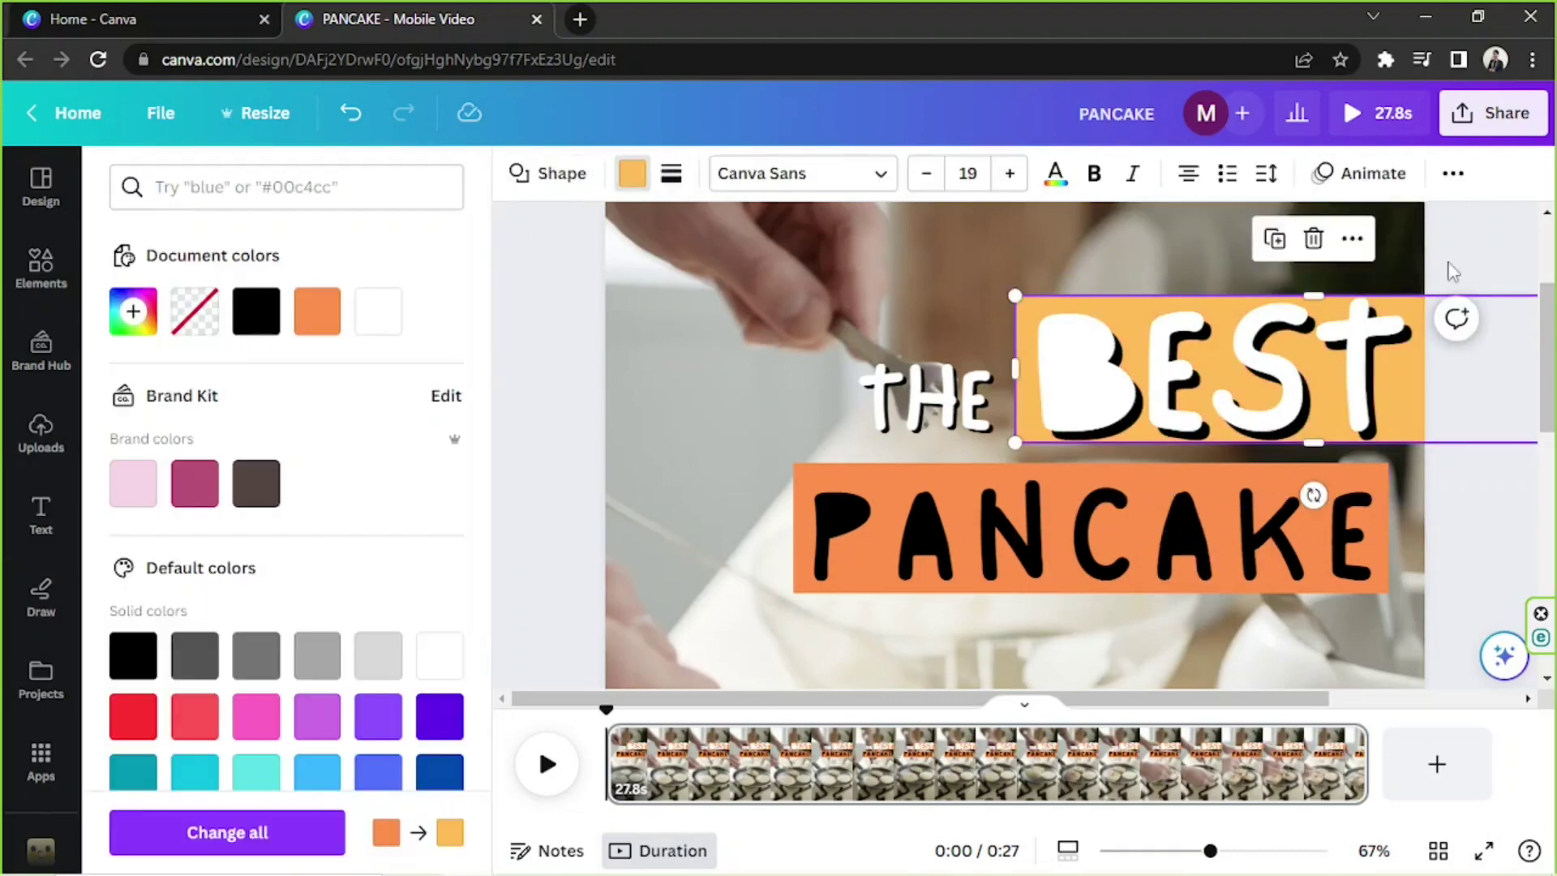
{"action": "scroll", "coordinate": [1379, 406], "scroll_direction": "down", "scroll_amount": 2}
{"action": "left_click_drag", "start_coordinate": [1379, 393], "coordinate": [1300, 393]}
Step: Shrink the THE BEST PANCAKE title and move it near the video's top
{"action": "left_click", "coordinate": [1157, 415]}
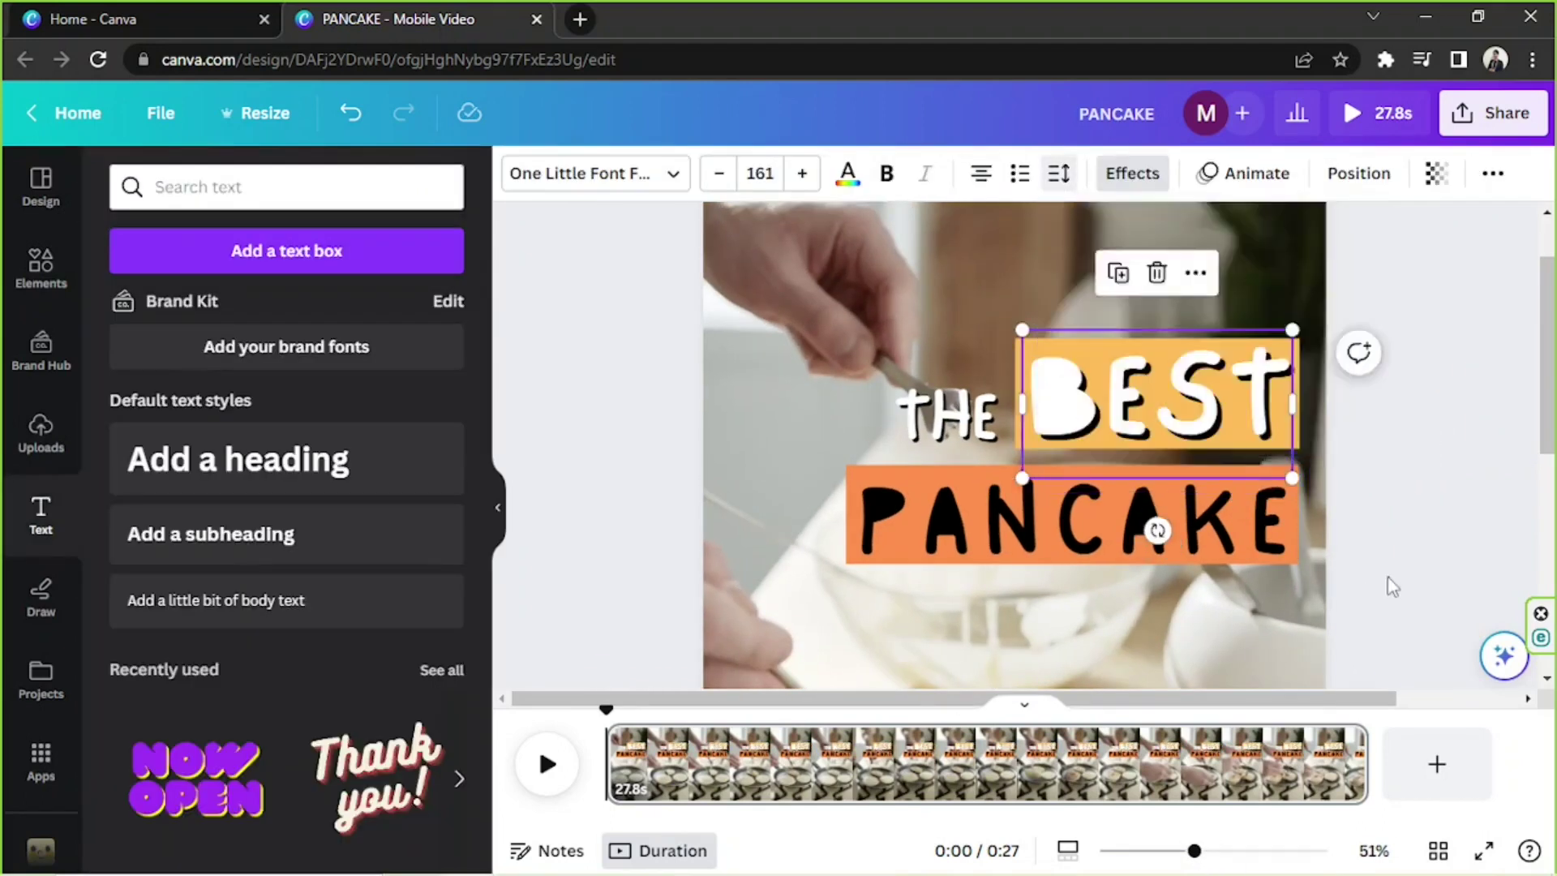
{"action": "left_click", "coordinate": [1331, 399]}
{"action": "scroll", "coordinate": [1331, 400], "scroll_direction": "down", "scroll_amount": 3}
{"action": "left_click_drag", "start_coordinate": [1276, 444], "coordinate": [964, 329]}
{"action": "left_click_drag", "start_coordinate": [1095, 419], "coordinate": [1094, 326]}
{"action": "scroll", "coordinate": [1076, 316], "scroll_direction": "down", "scroll_amount": 2}
{"action": "left_click", "coordinate": [1248, 369]}
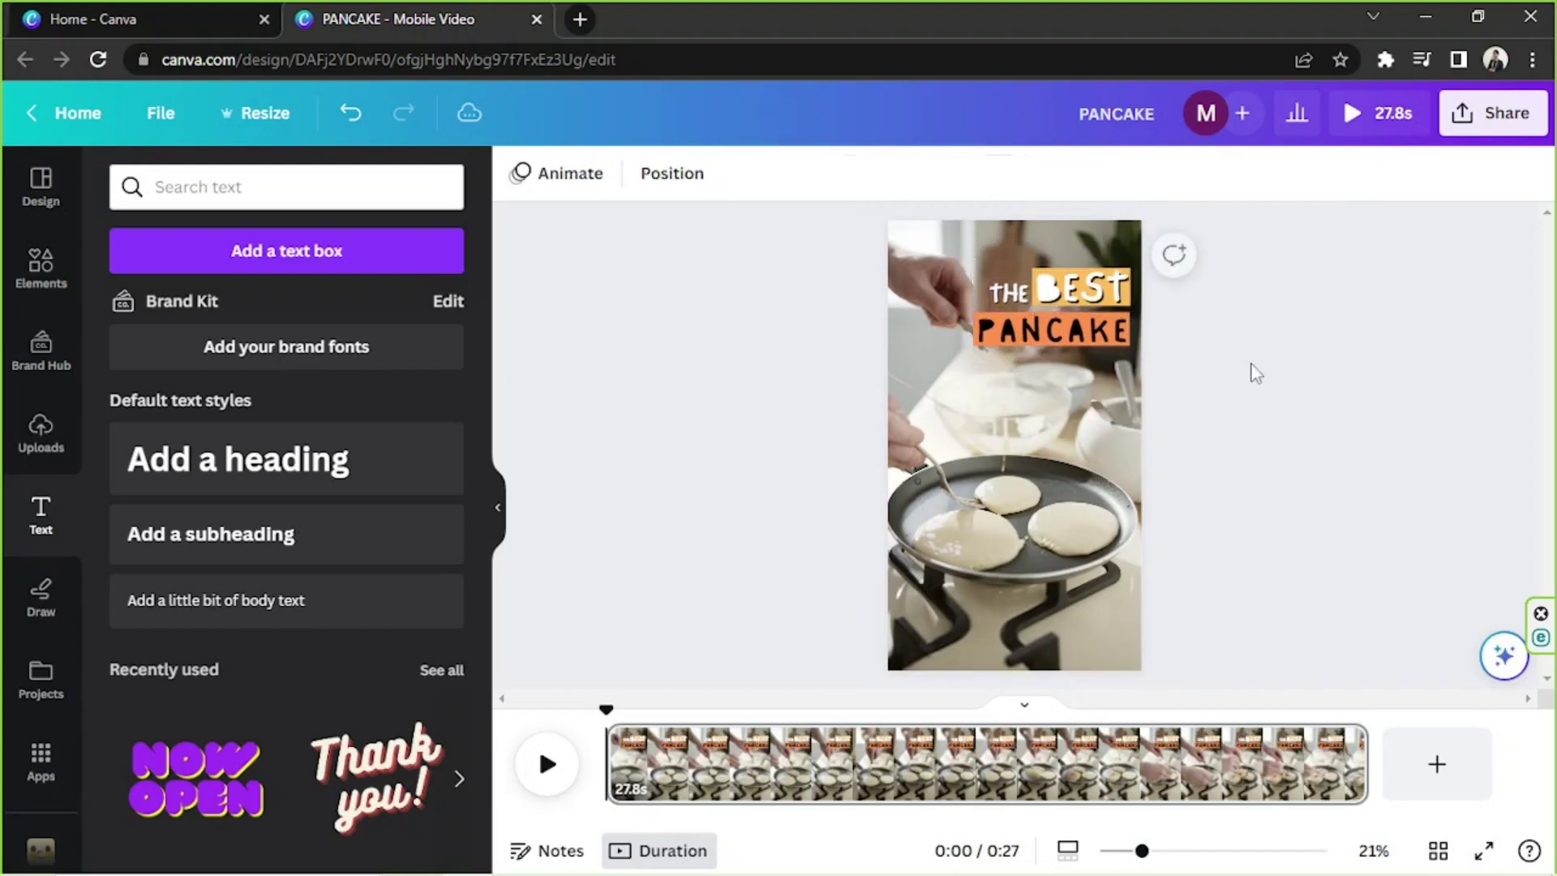
Step: Copy THE below PANCAKE and change its text to RECIPE
{"action": "left_click", "coordinate": [1010, 293]}
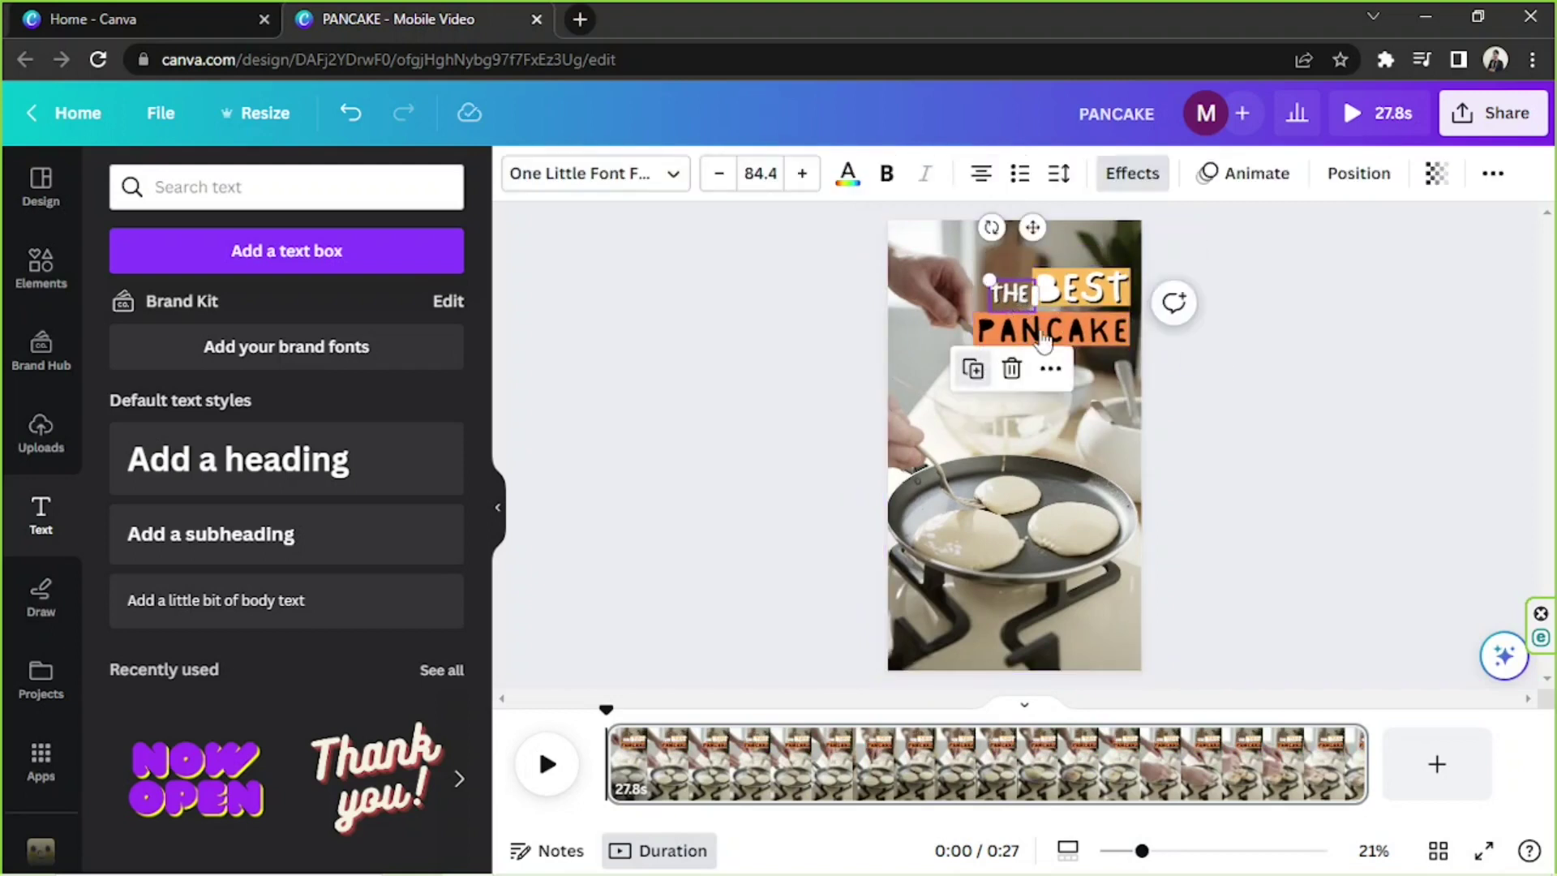
{"action": "left_click_drag", "start_coordinate": [1012, 294], "coordinate": [1122, 363]}
{"action": "double_click", "coordinate": [996, 369]}
{"action": "type", "text": "RECIPE"}
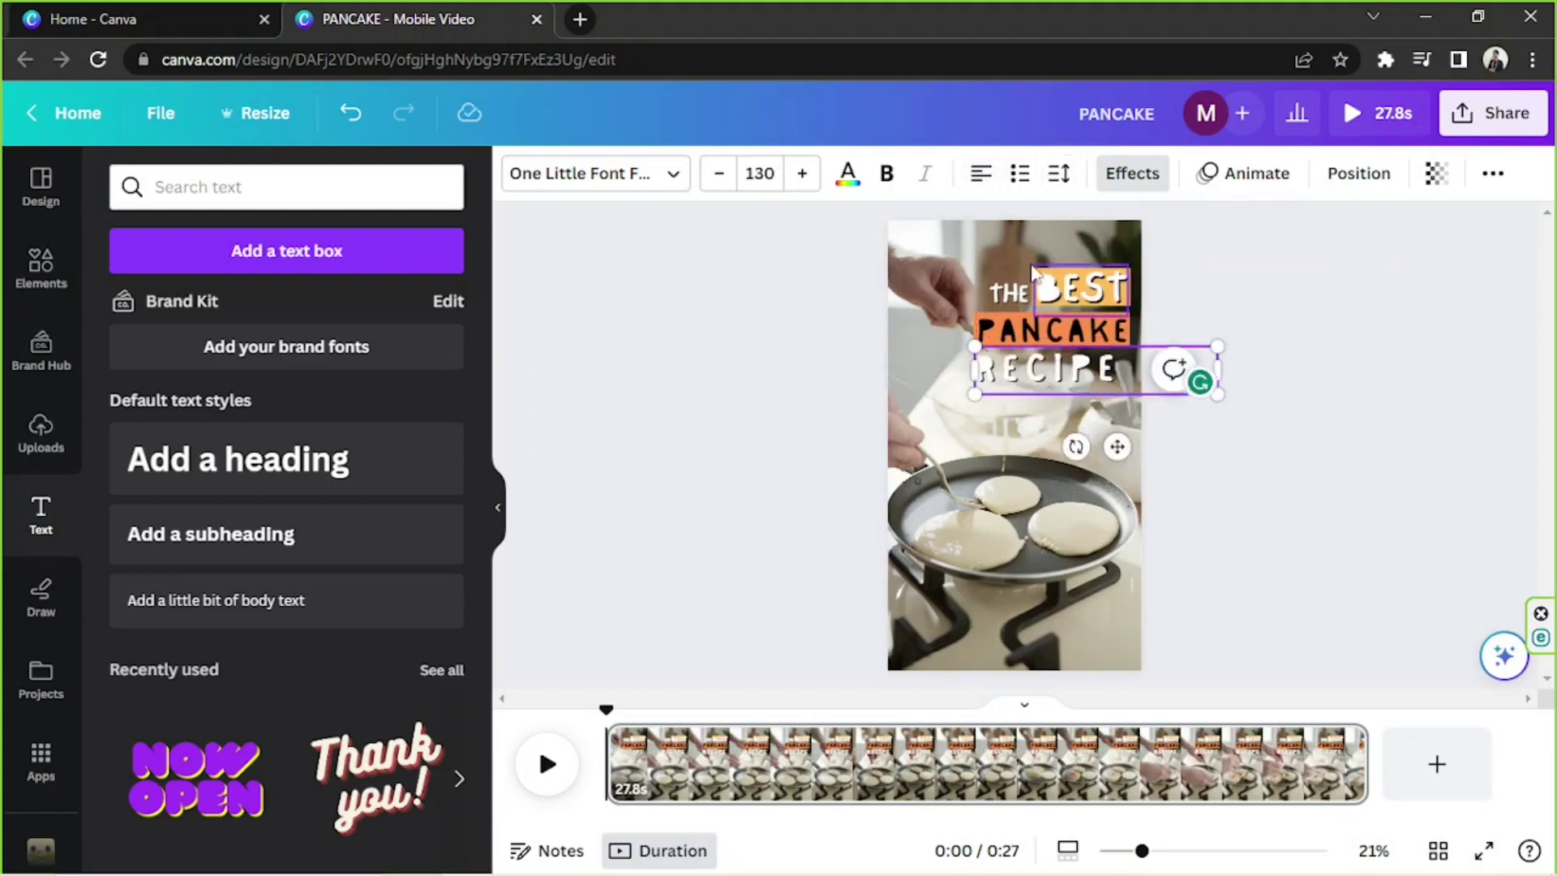
{"action": "key", "text": "Escape"}
Step: Colour the RECIPE text light orange
{"action": "left_click", "coordinate": [1252, 337]}
{"action": "left_click", "coordinate": [1054, 369]}
{"action": "left_click", "coordinate": [847, 173]}
{"action": "left_click", "coordinate": [317, 311]}
Step: Give RECIPE a dark brown Outline effect and play the video preview
{"action": "left_click", "coordinate": [1132, 173]}
{"action": "left_click", "coordinate": [275, 312]}
{"action": "left_click", "coordinate": [389, 765]}
{"action": "left_click", "coordinate": [424, 636]}
{"action": "left_click", "coordinate": [244, 506]}
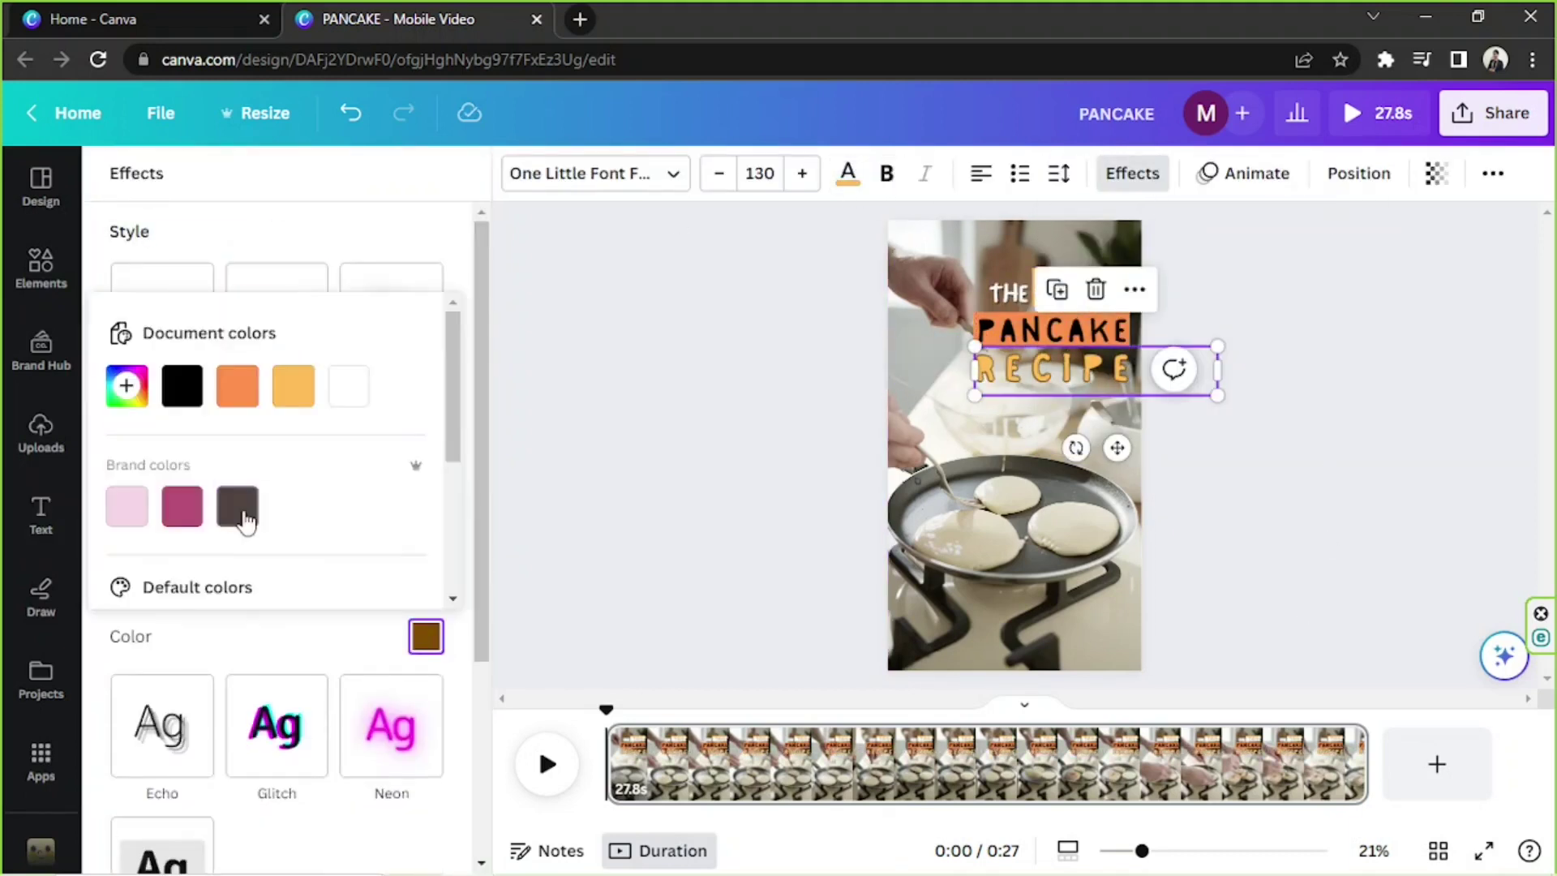
{"action": "left_click", "coordinate": [1363, 515]}
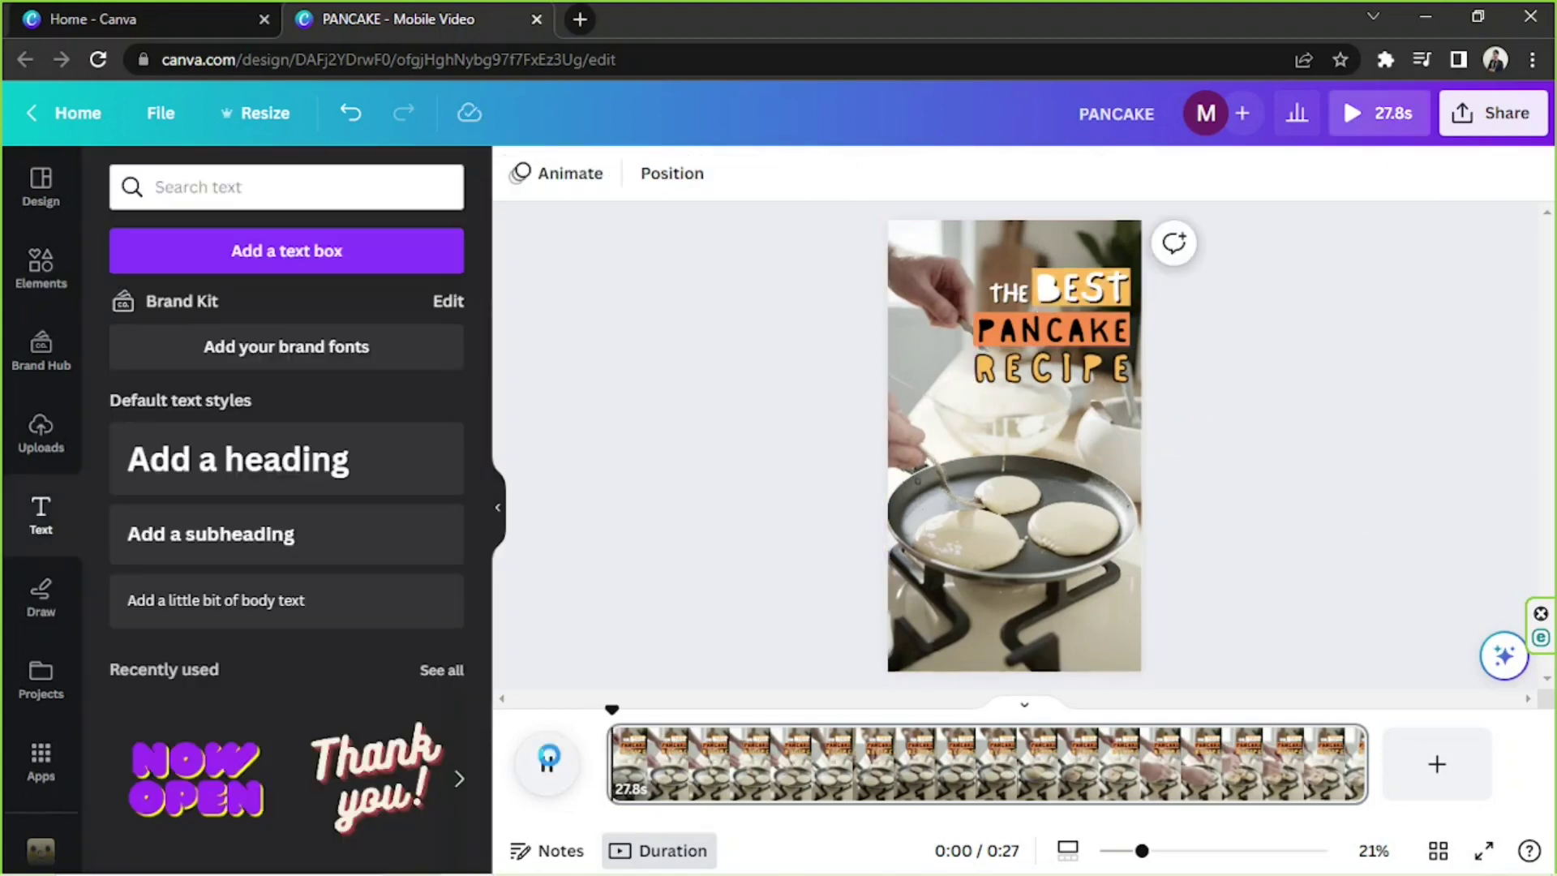
{"action": "left_click", "coordinate": [549, 757]}
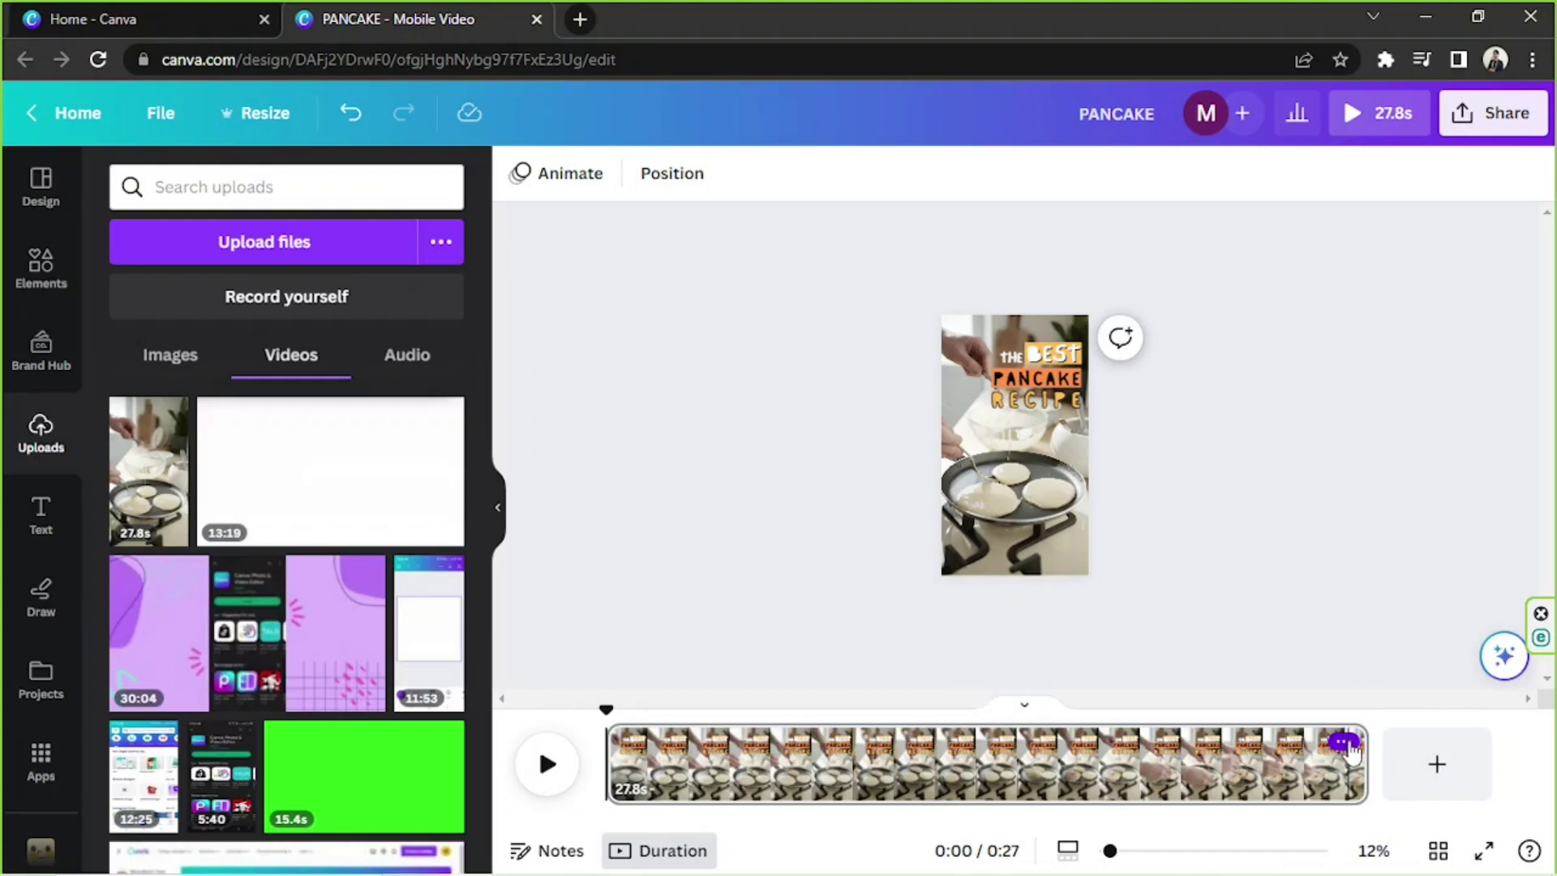
Step: Duplicate the whole pancake video page and move to the second page
{"action": "left_click", "coordinate": [1344, 743]}
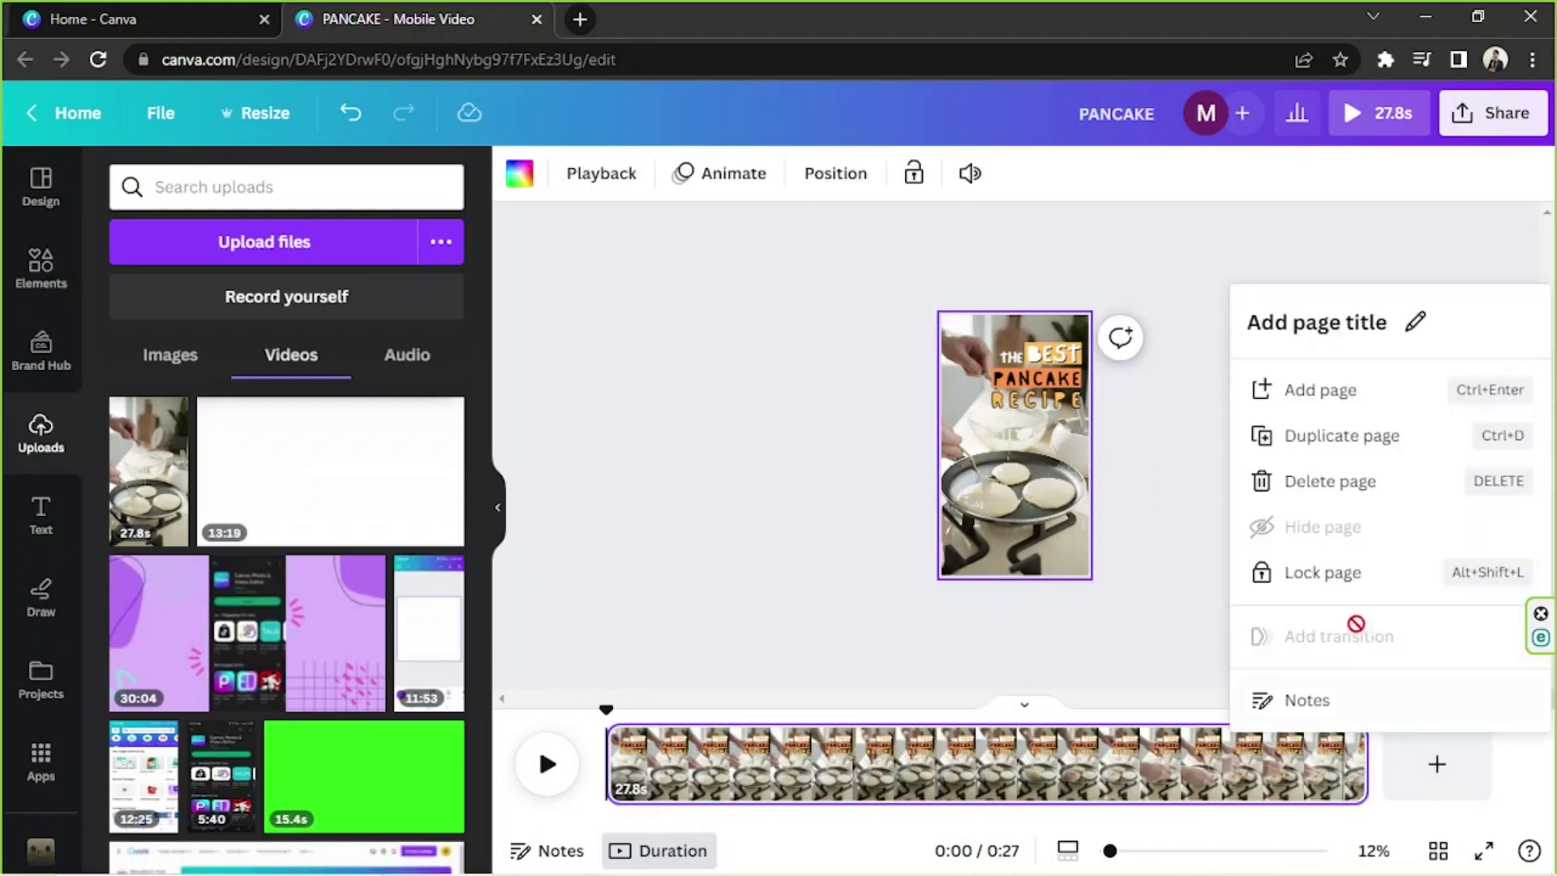
{"action": "left_click", "coordinate": [1342, 438]}
{"action": "left_click", "coordinate": [1421, 784]}
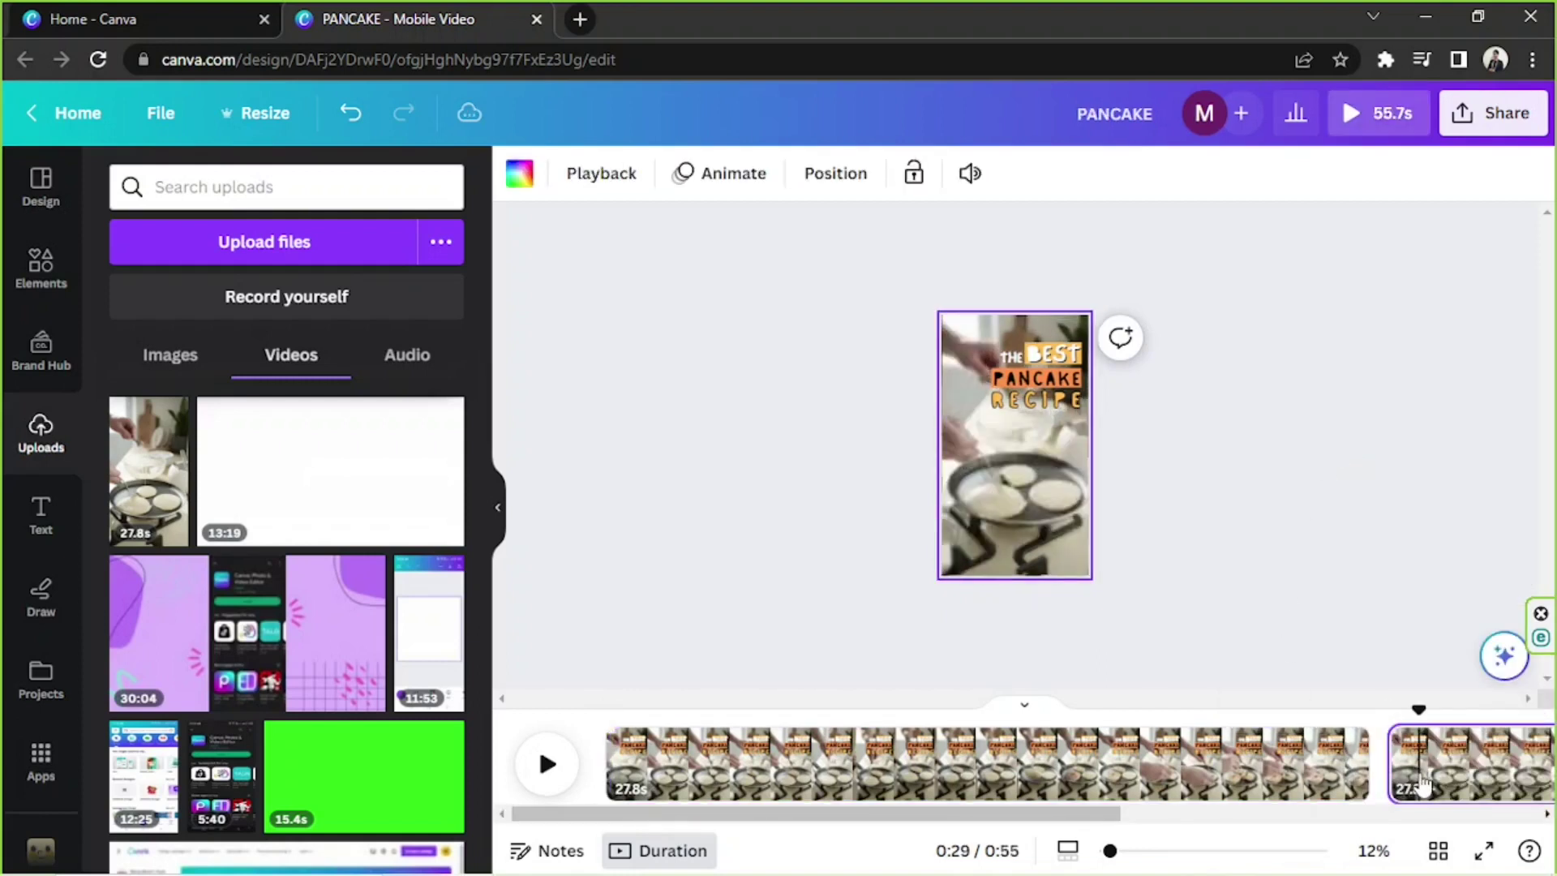
Step: Delete the entire THE BEST PANCAKE RECIPE title from the second page
{"action": "left_click_drag", "start_coordinate": [1075, 814], "coordinate": [1393, 815]}
{"action": "left_click", "coordinate": [1046, 381]}
{"action": "left_click", "coordinate": [1192, 485]}
{"action": "left_click_drag", "start_coordinate": [1192, 485], "coordinate": [1005, 323]}
{"action": "key", "text": "Delete"}
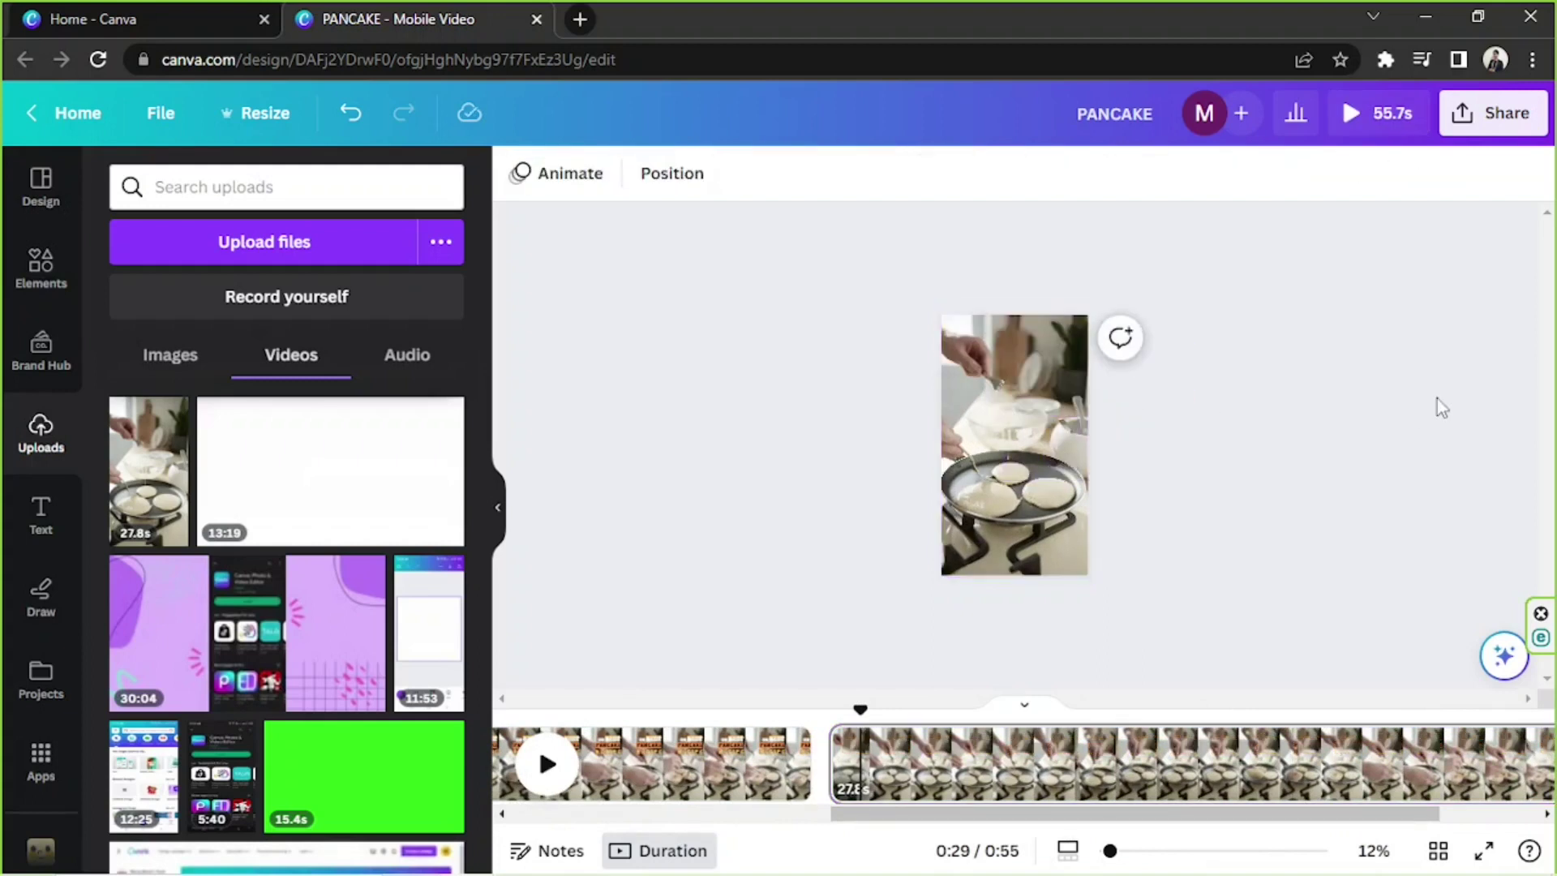
{"action": "left_click", "coordinate": [725, 761]}
{"action": "left_click", "coordinate": [1265, 414]}
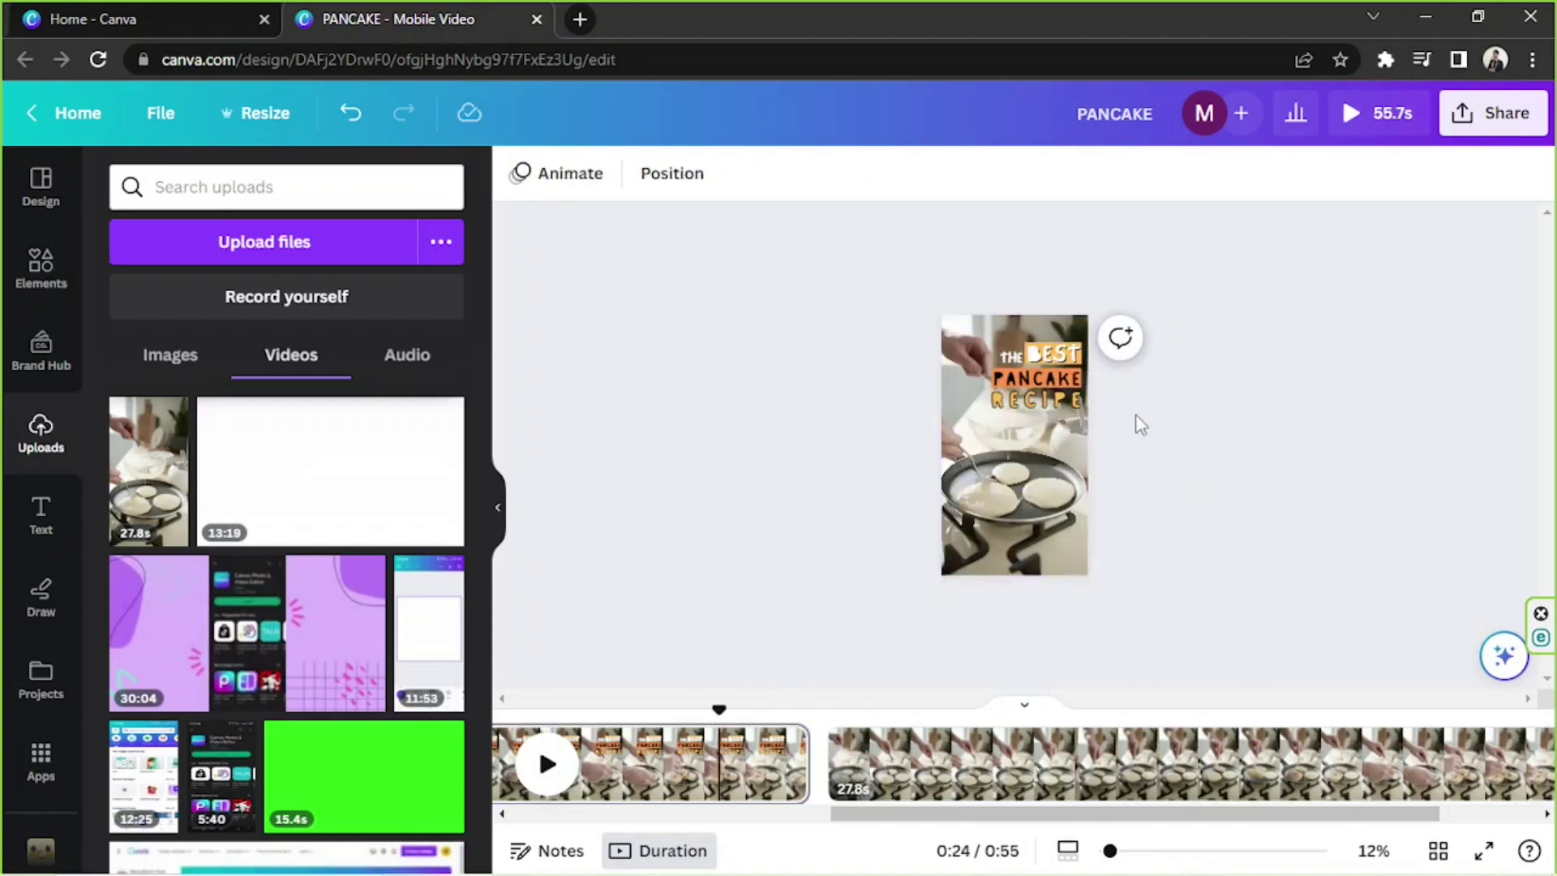
Step: Trim the first page's titled clip from 27.8s down to 5.0 seconds
{"action": "left_click", "coordinate": [1025, 452]}
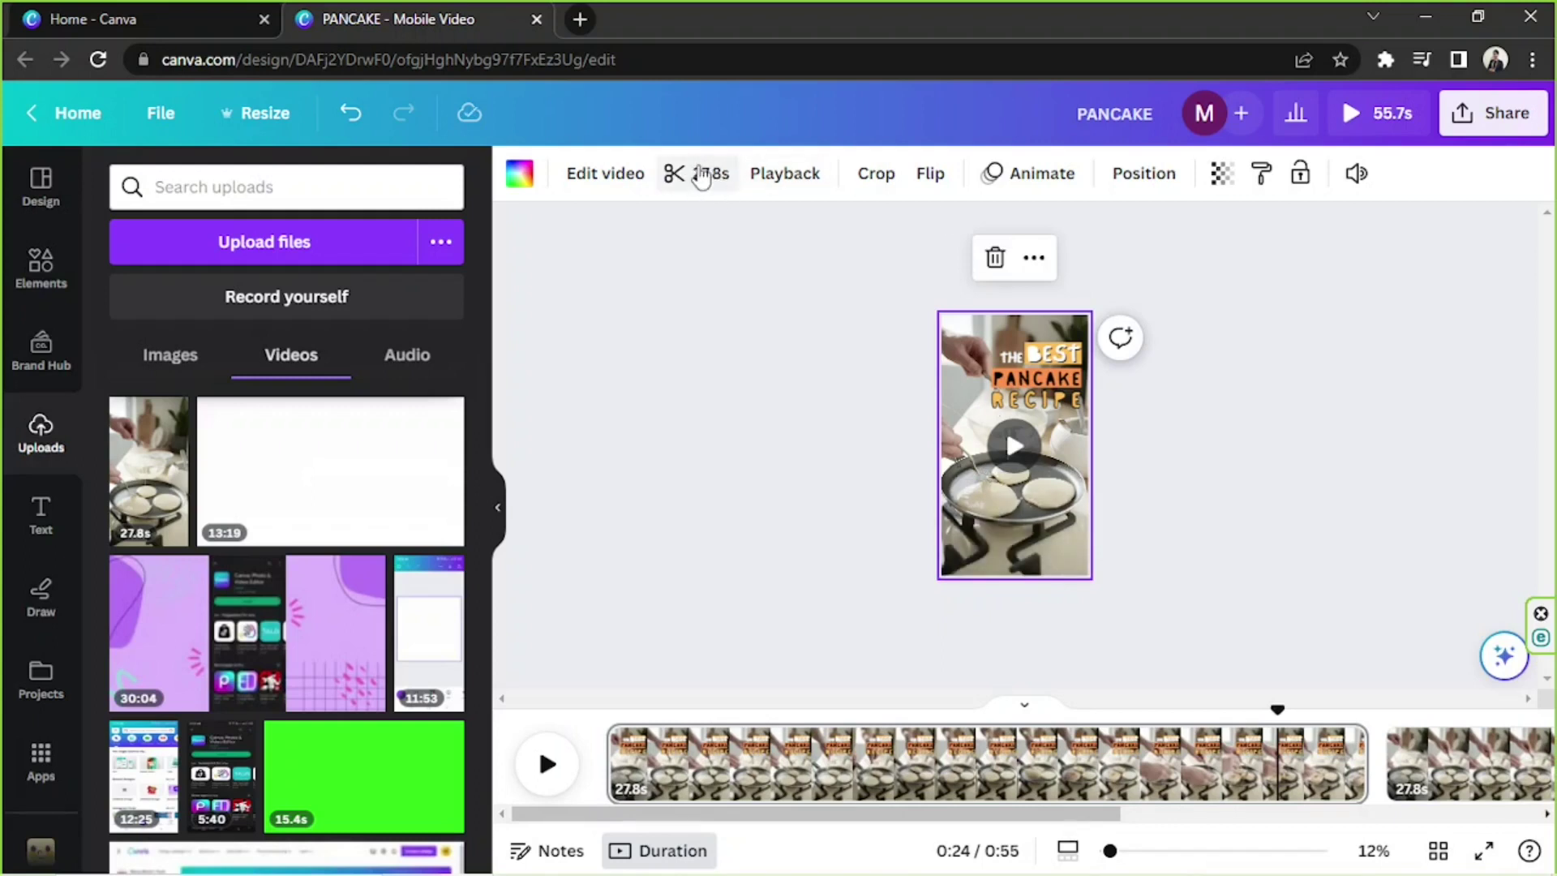
{"action": "left_click", "coordinate": [702, 175]}
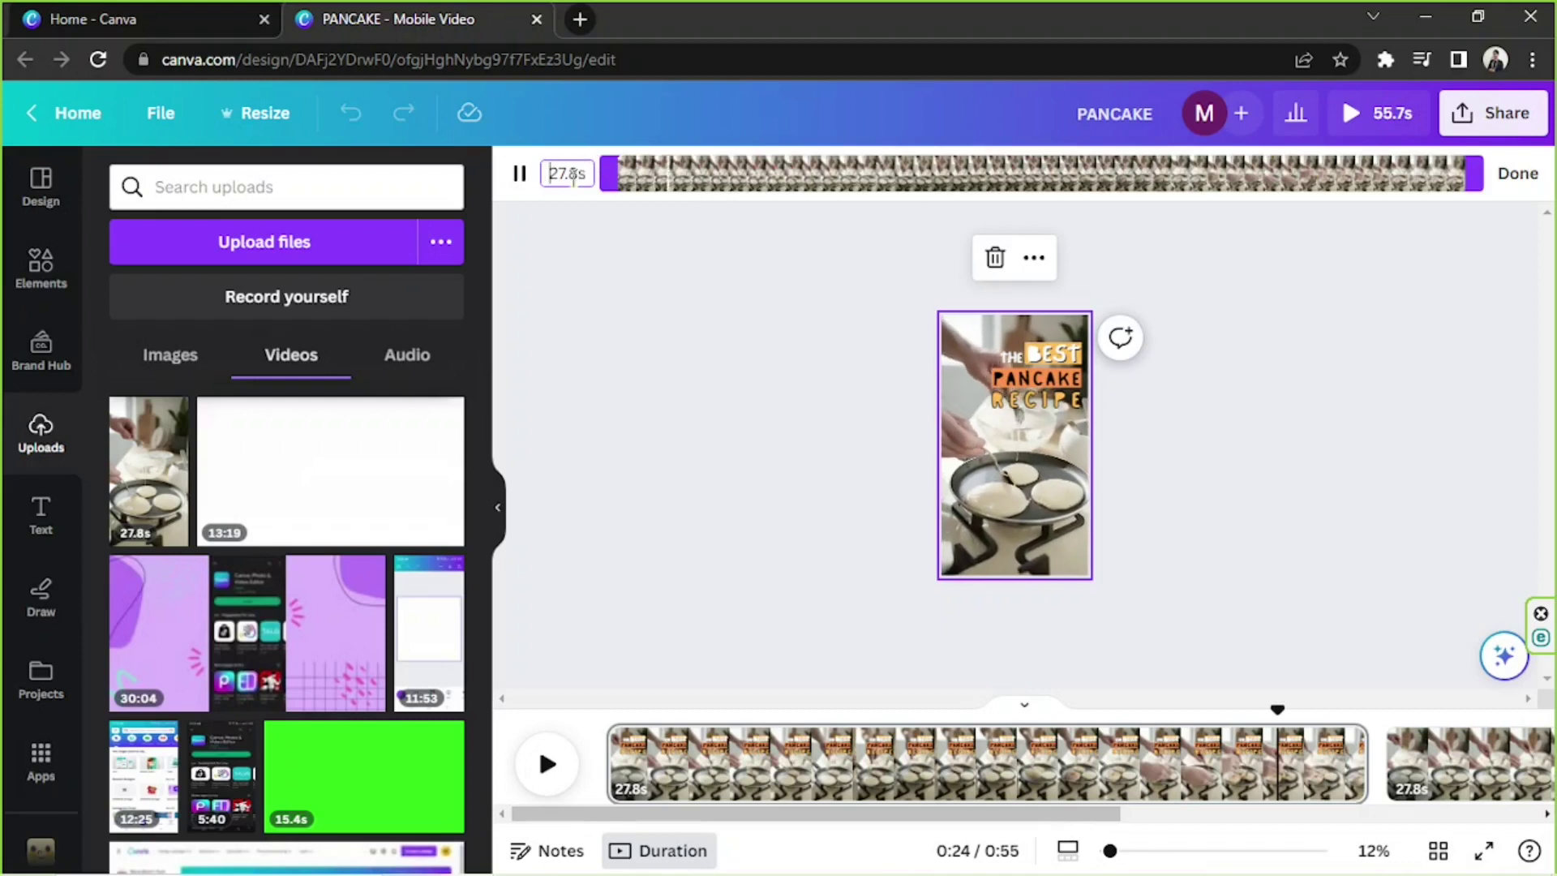
{"action": "double_click", "coordinate": [573, 175]}
{"action": "type", "text": "5"}
{"action": "key", "text": "Return"}
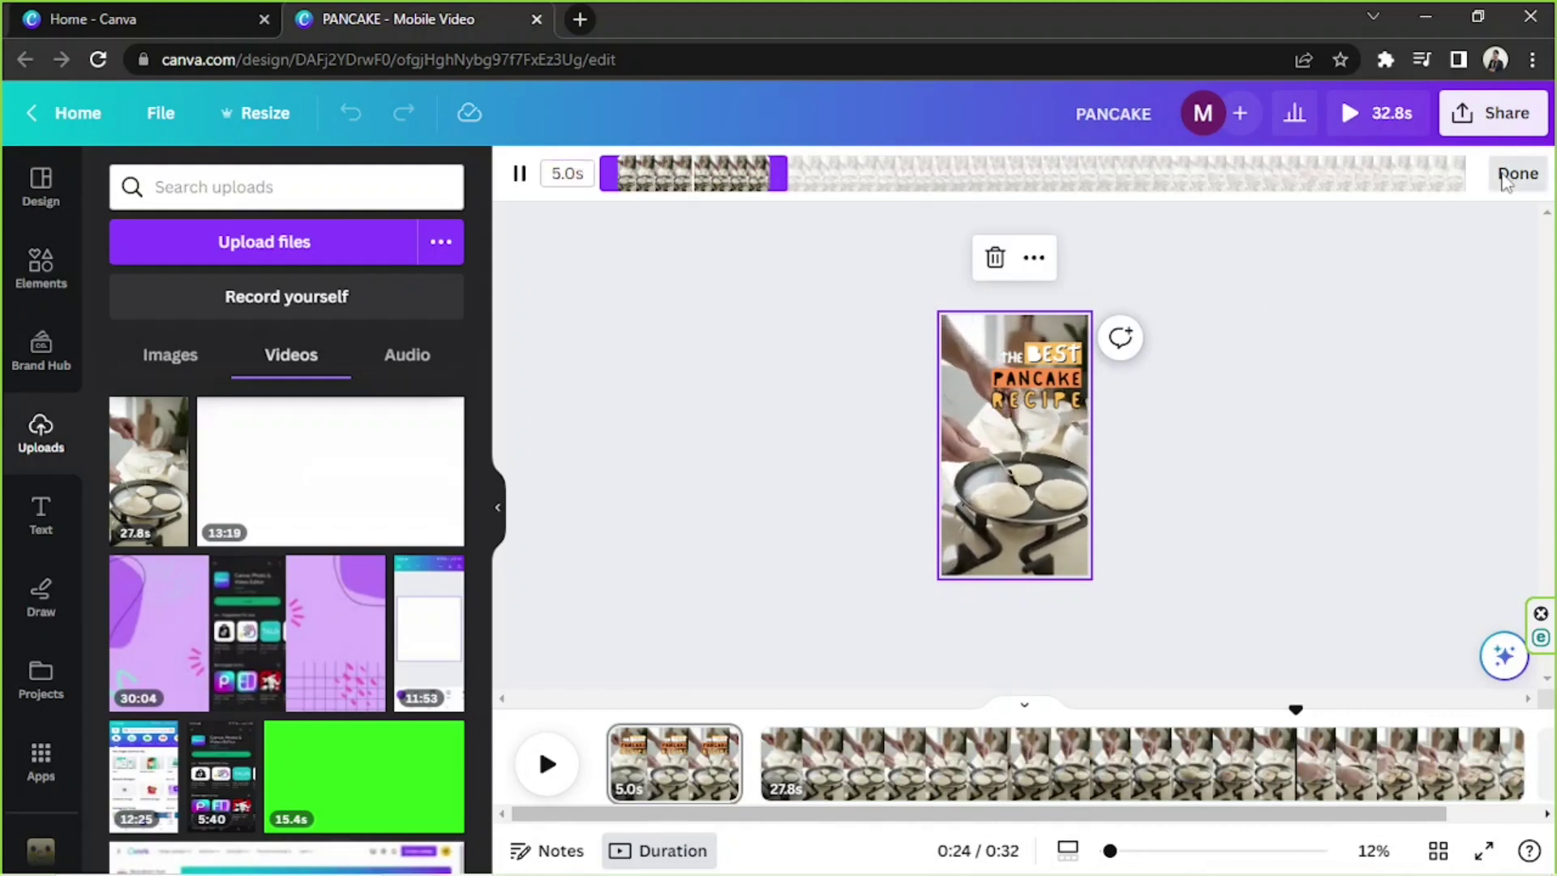
{"action": "left_click", "coordinate": [1515, 175]}
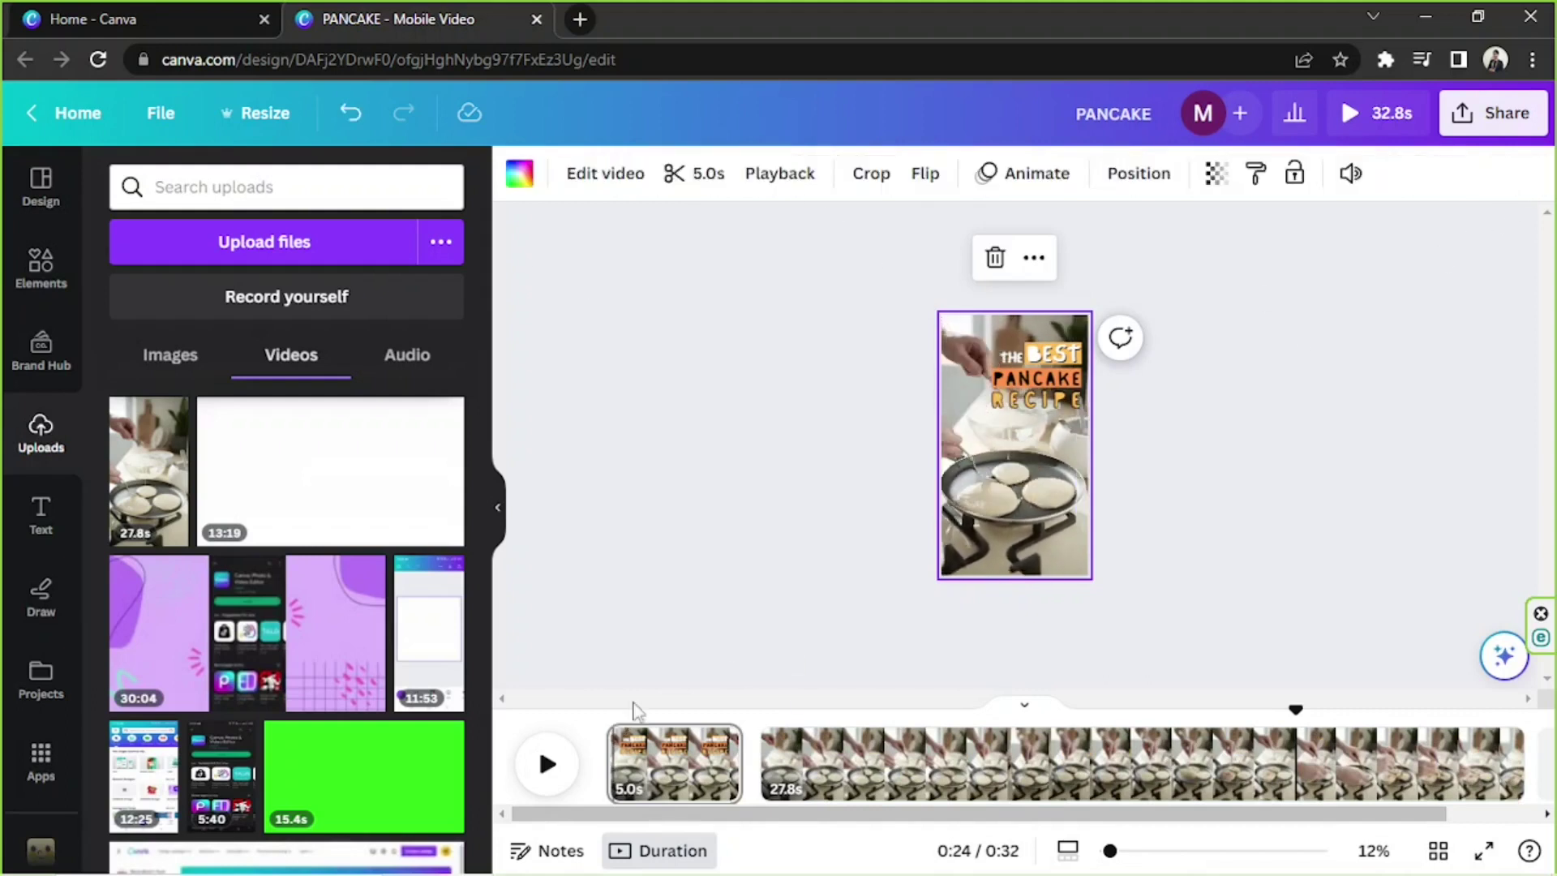
{"action": "left_click_drag", "start_coordinate": [1216, 396], "coordinate": [1087, 338]}
{"action": "left_click", "coordinate": [799, 597]}
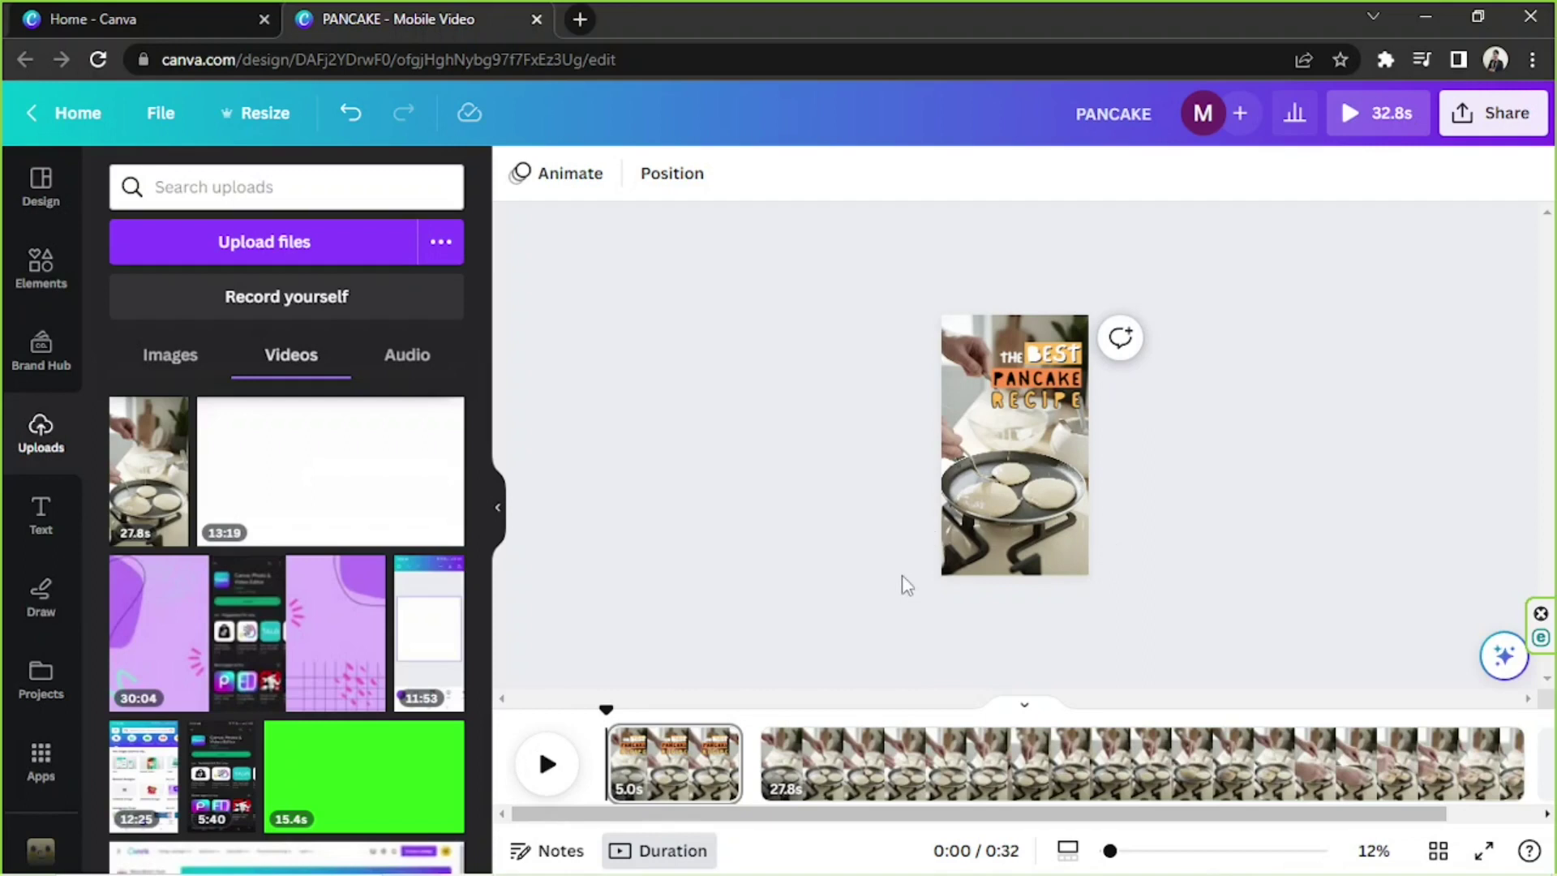
Step: Trim the second page's 27.8s pancake clip to a 22.7-second duration
{"action": "left_click", "coordinate": [846, 763]}
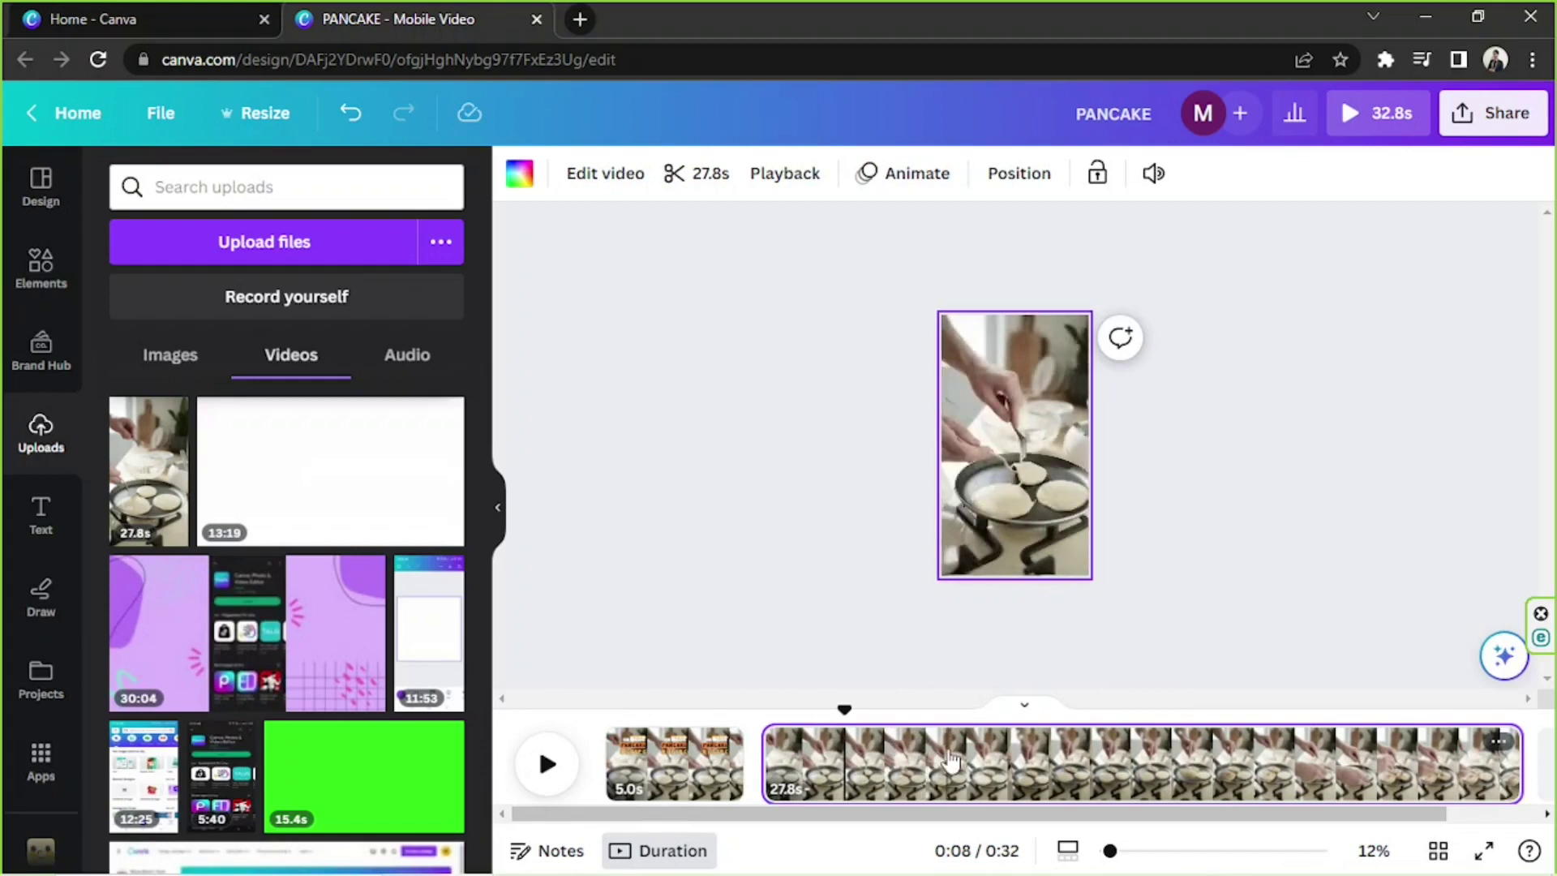
{"action": "left_click", "coordinate": [703, 758]}
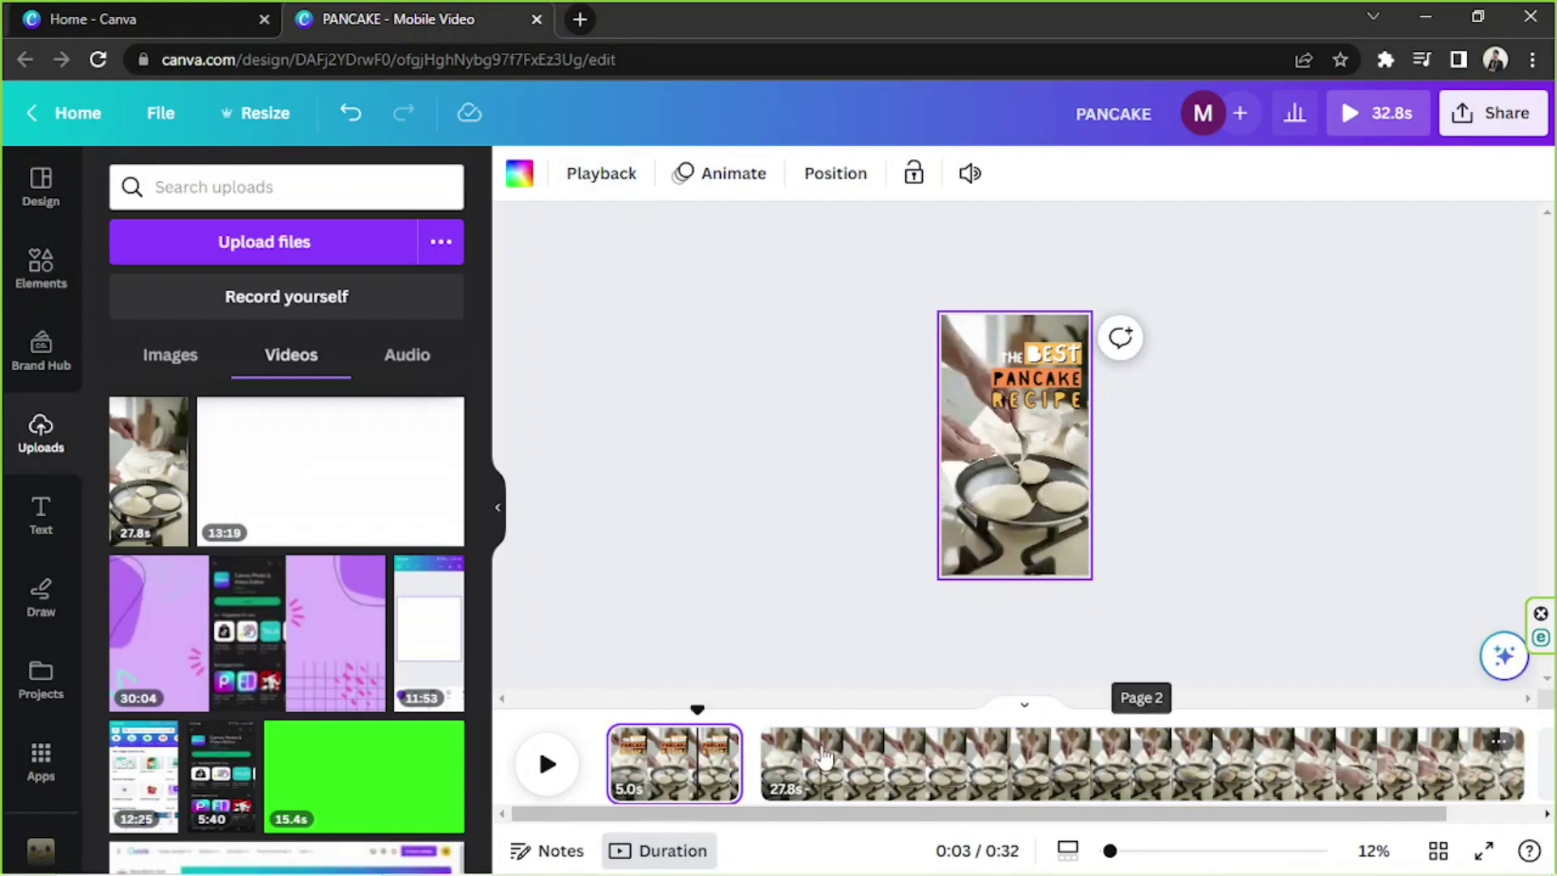
{"action": "left_click", "coordinate": [824, 757]}
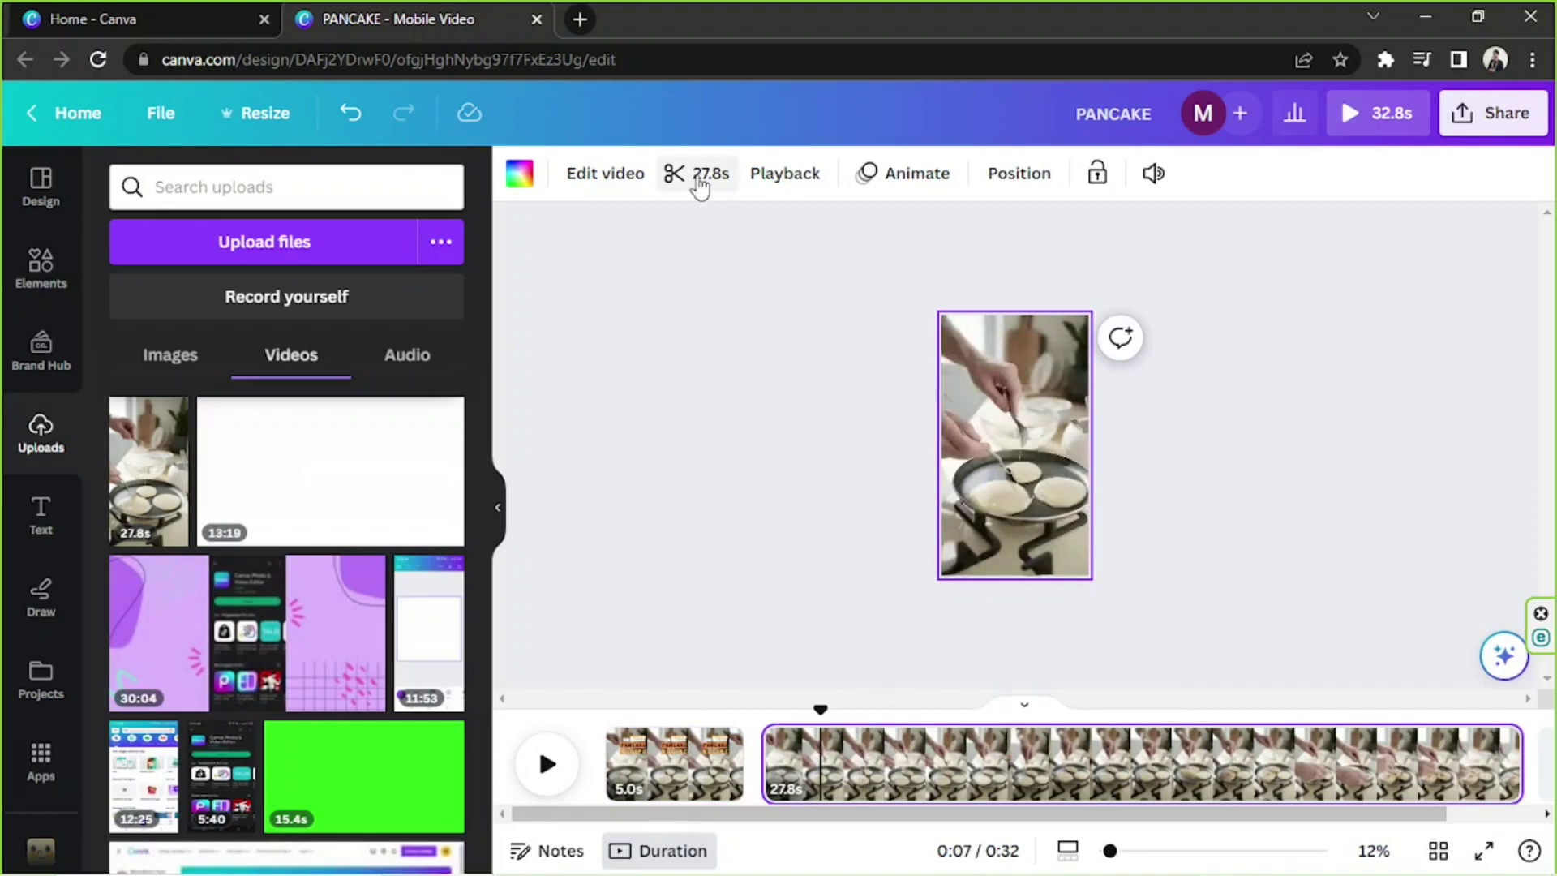
{"action": "left_click", "coordinate": [700, 185]}
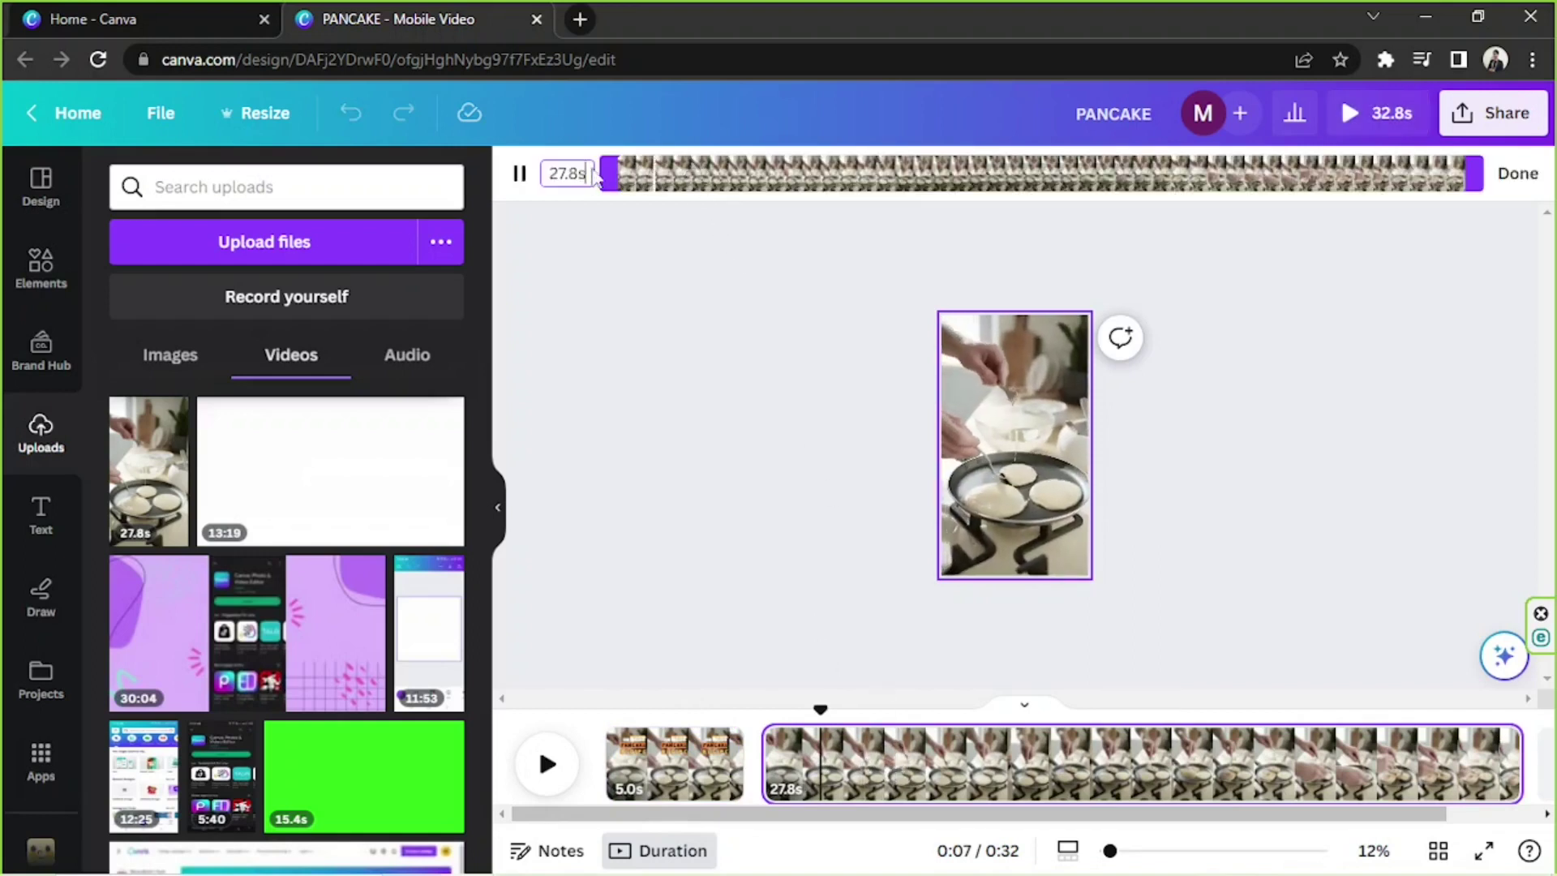
{"action": "left_click_drag", "start_coordinate": [610, 171], "coordinate": [720, 172]}
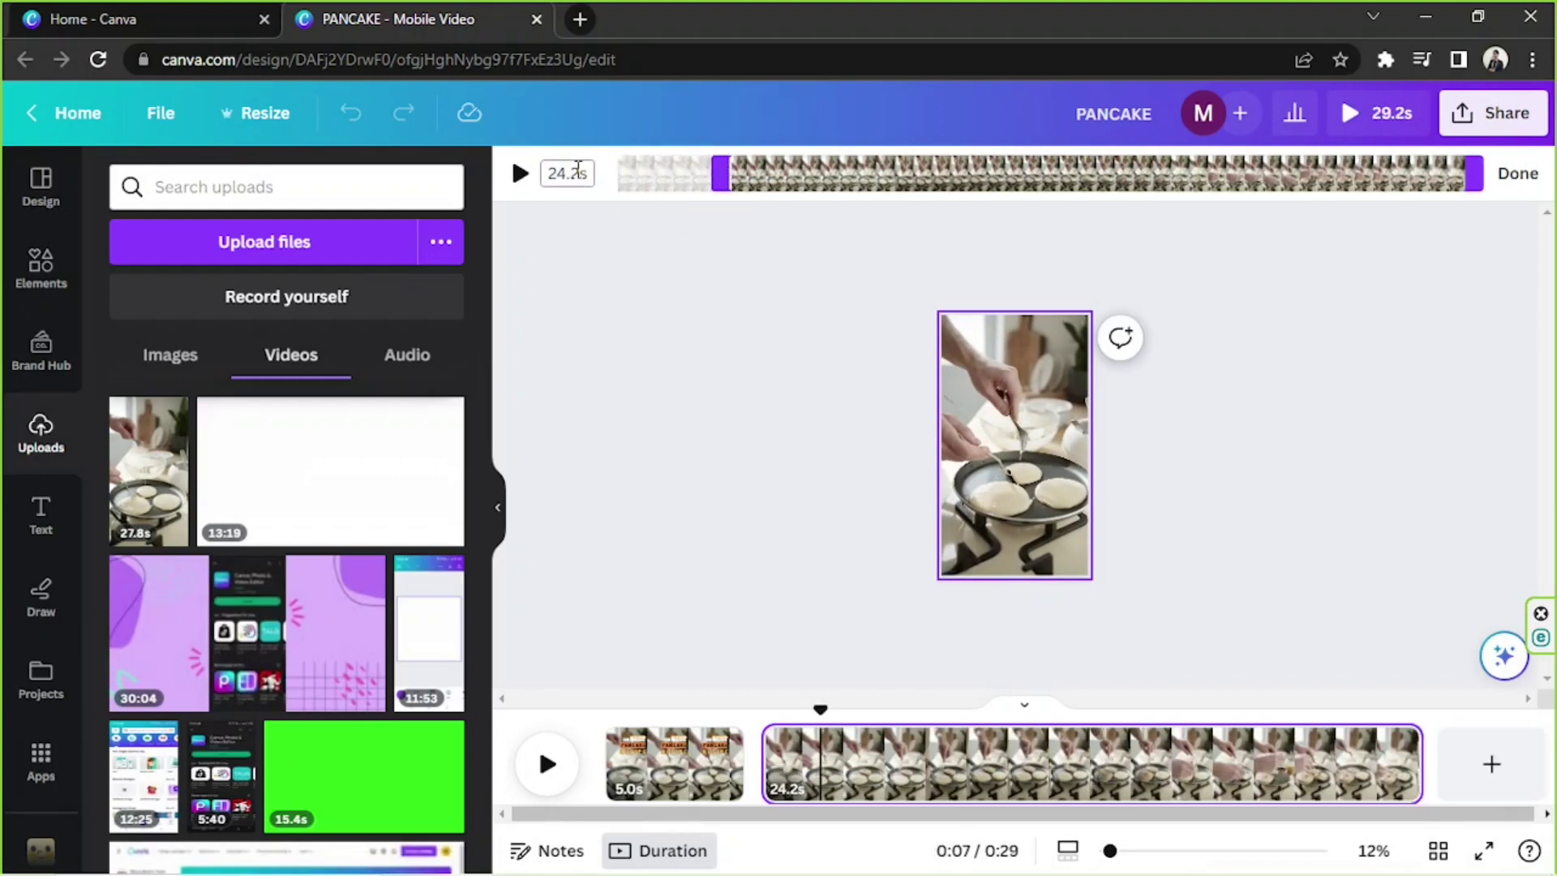
{"action": "left_click", "coordinate": [577, 172]}
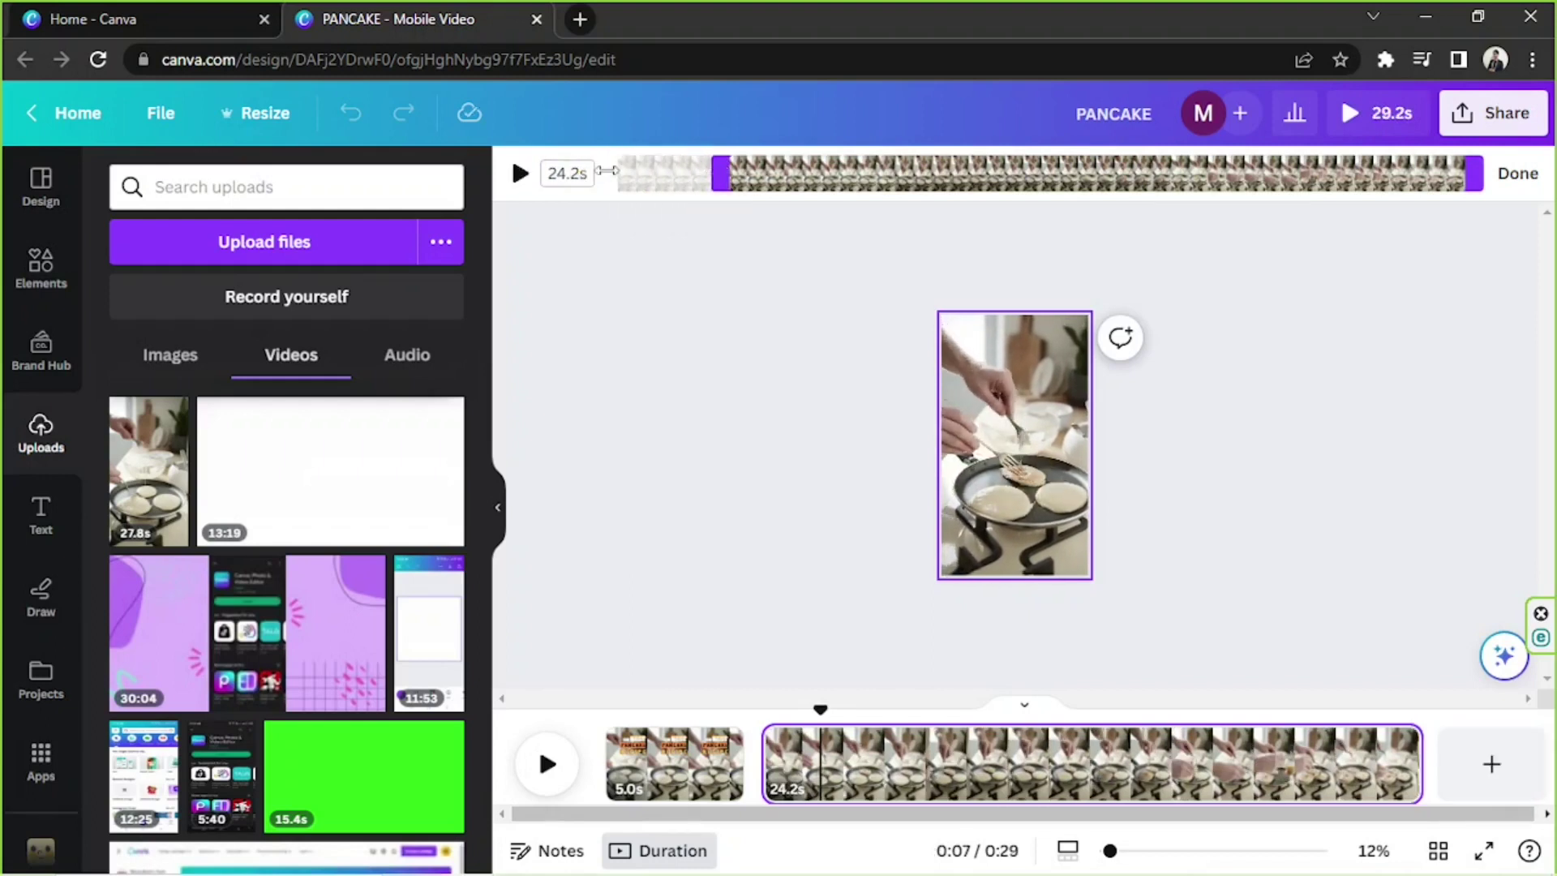
{"action": "mouse_move", "coordinate": [712, 172]}
{"action": "left_mouse_down"}
{"action": "mouse_move", "coordinate": [614, 172]}
{"action": "mouse_move", "coordinate": [701, 159]}
{"action": "left_mouse_up"}
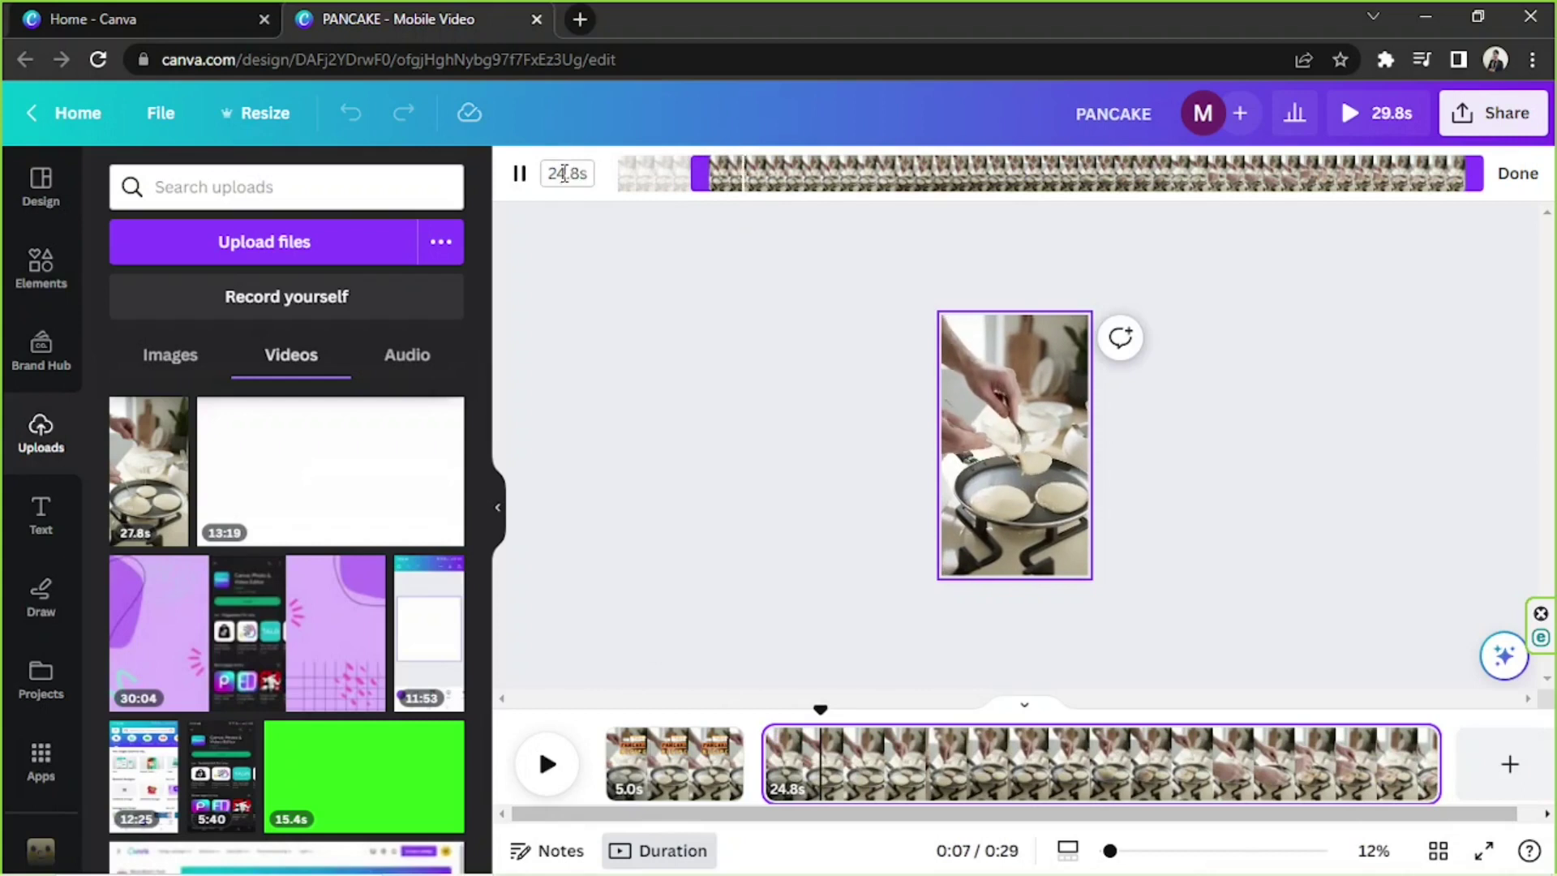
{"action": "left_click", "coordinate": [565, 175]}
{"action": "type", "text": "22"}
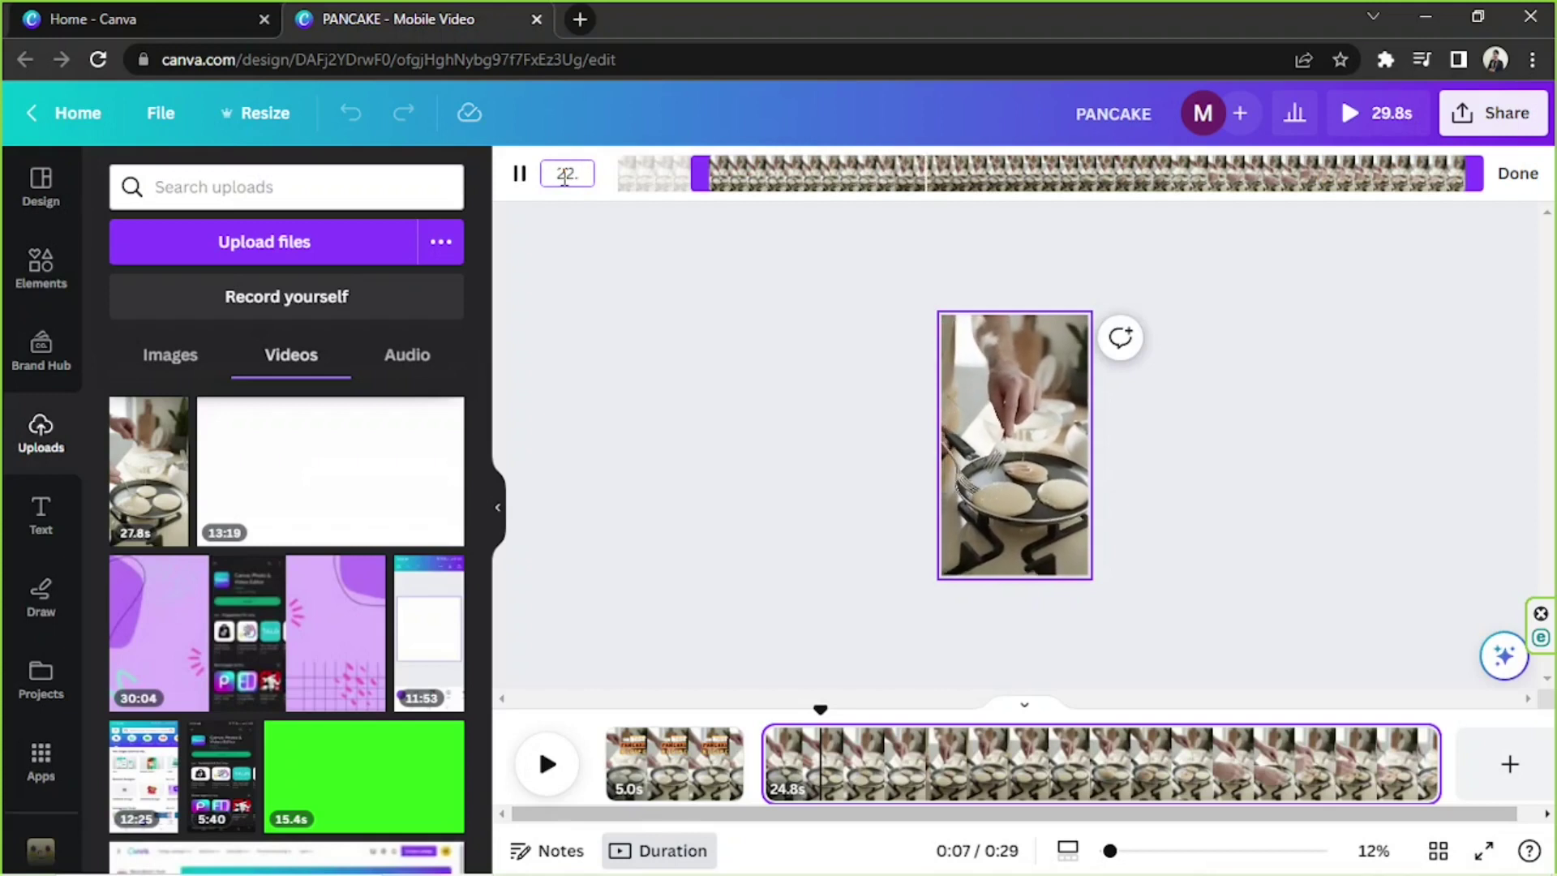
{"action": "type", "text": ".7"}
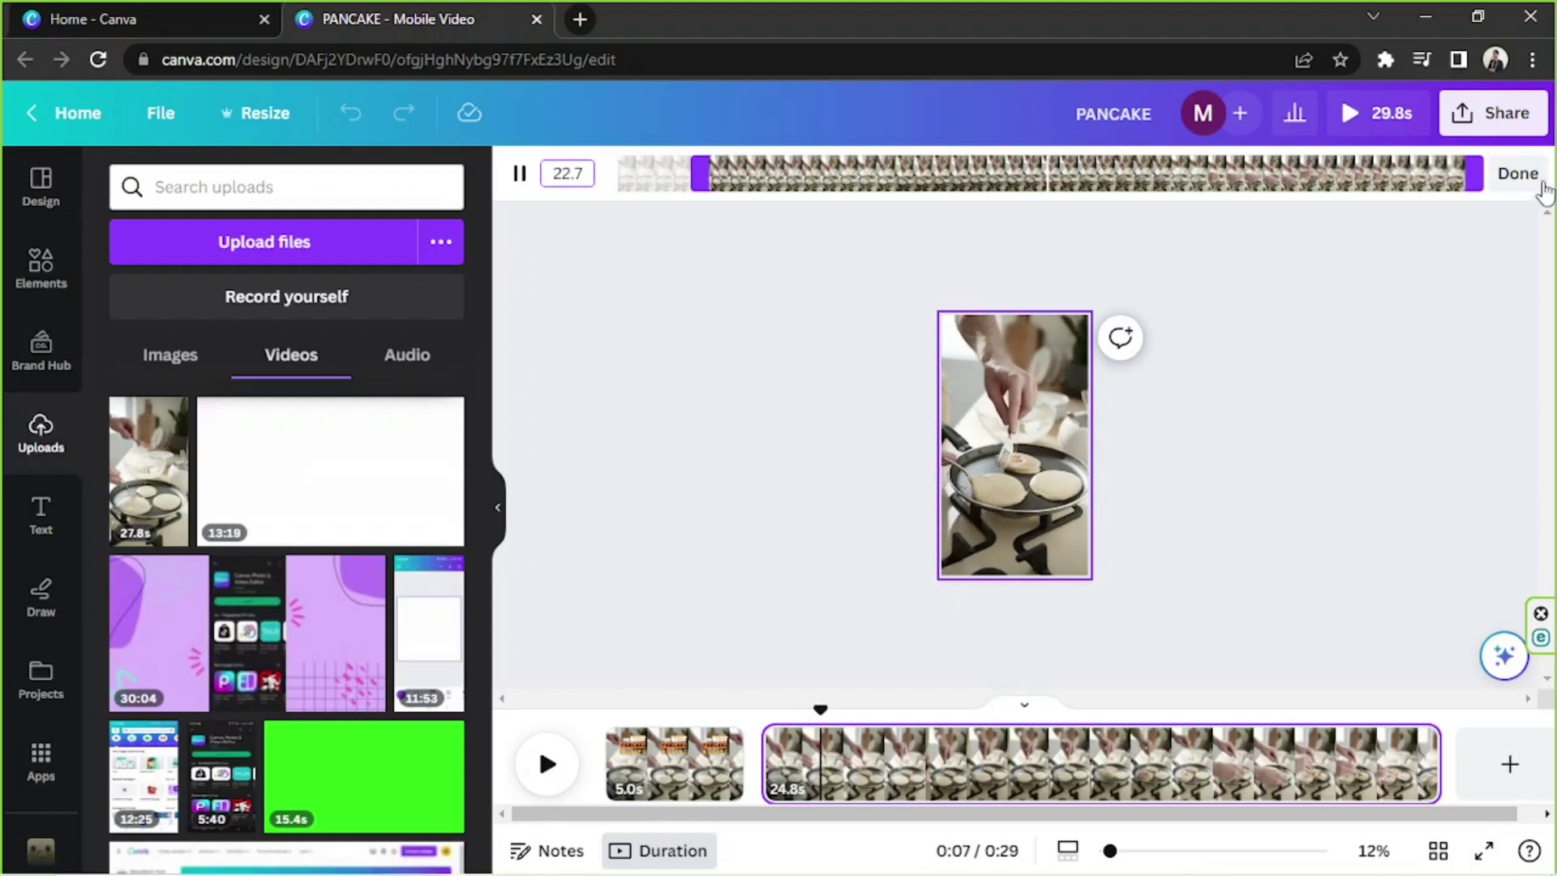
{"action": "left_click", "coordinate": [1517, 180]}
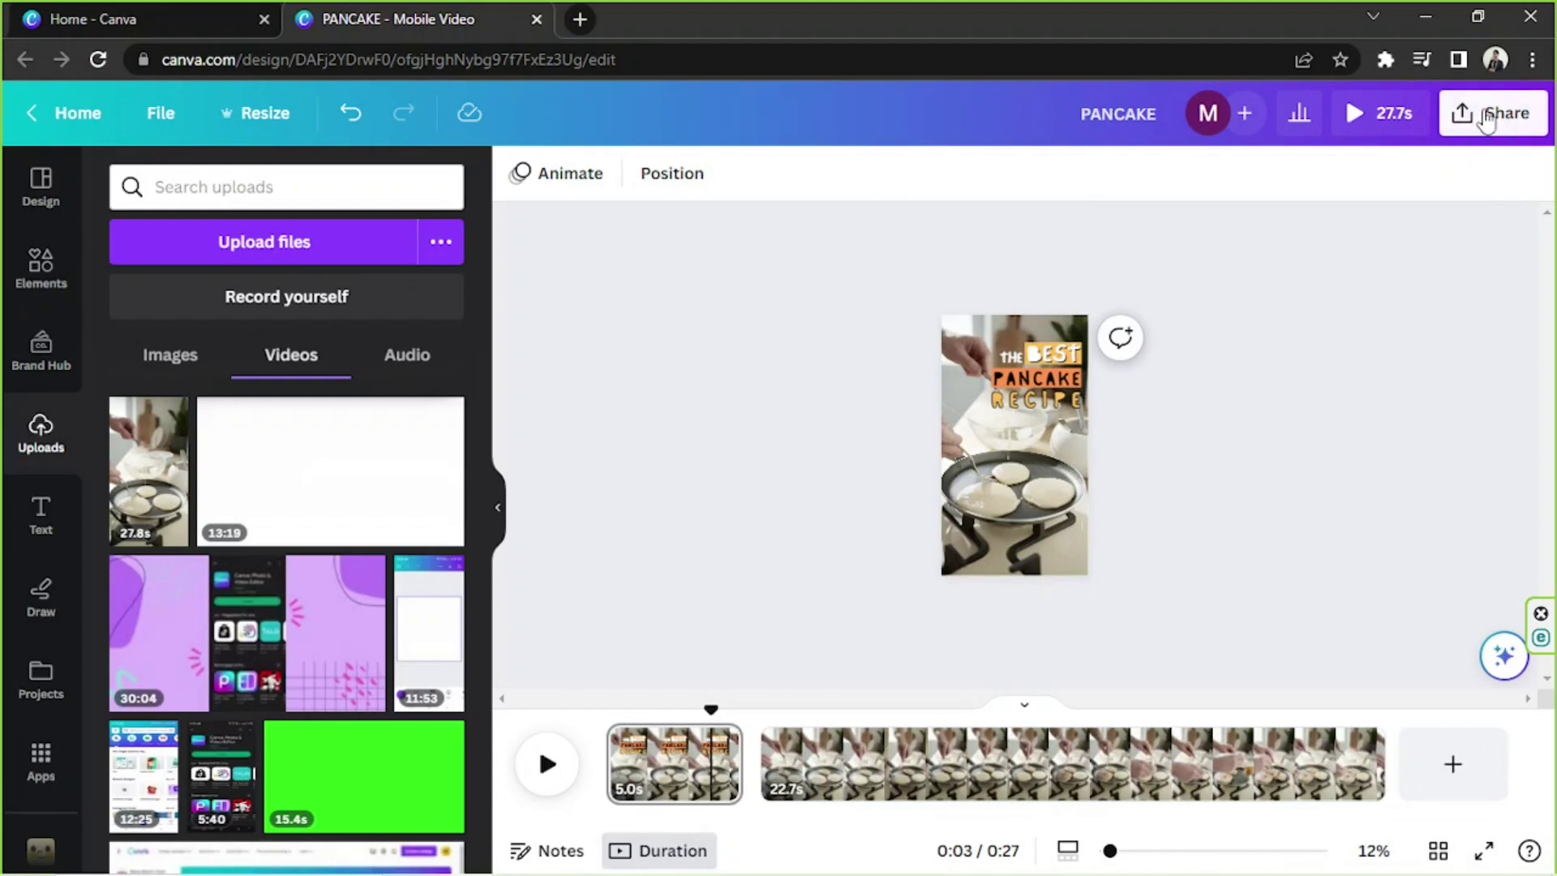
Step: Download the design as an MP4 Video file at 1080p
{"action": "left_click", "coordinate": [1487, 117]}
{"action": "left_click", "coordinate": [1186, 694]}
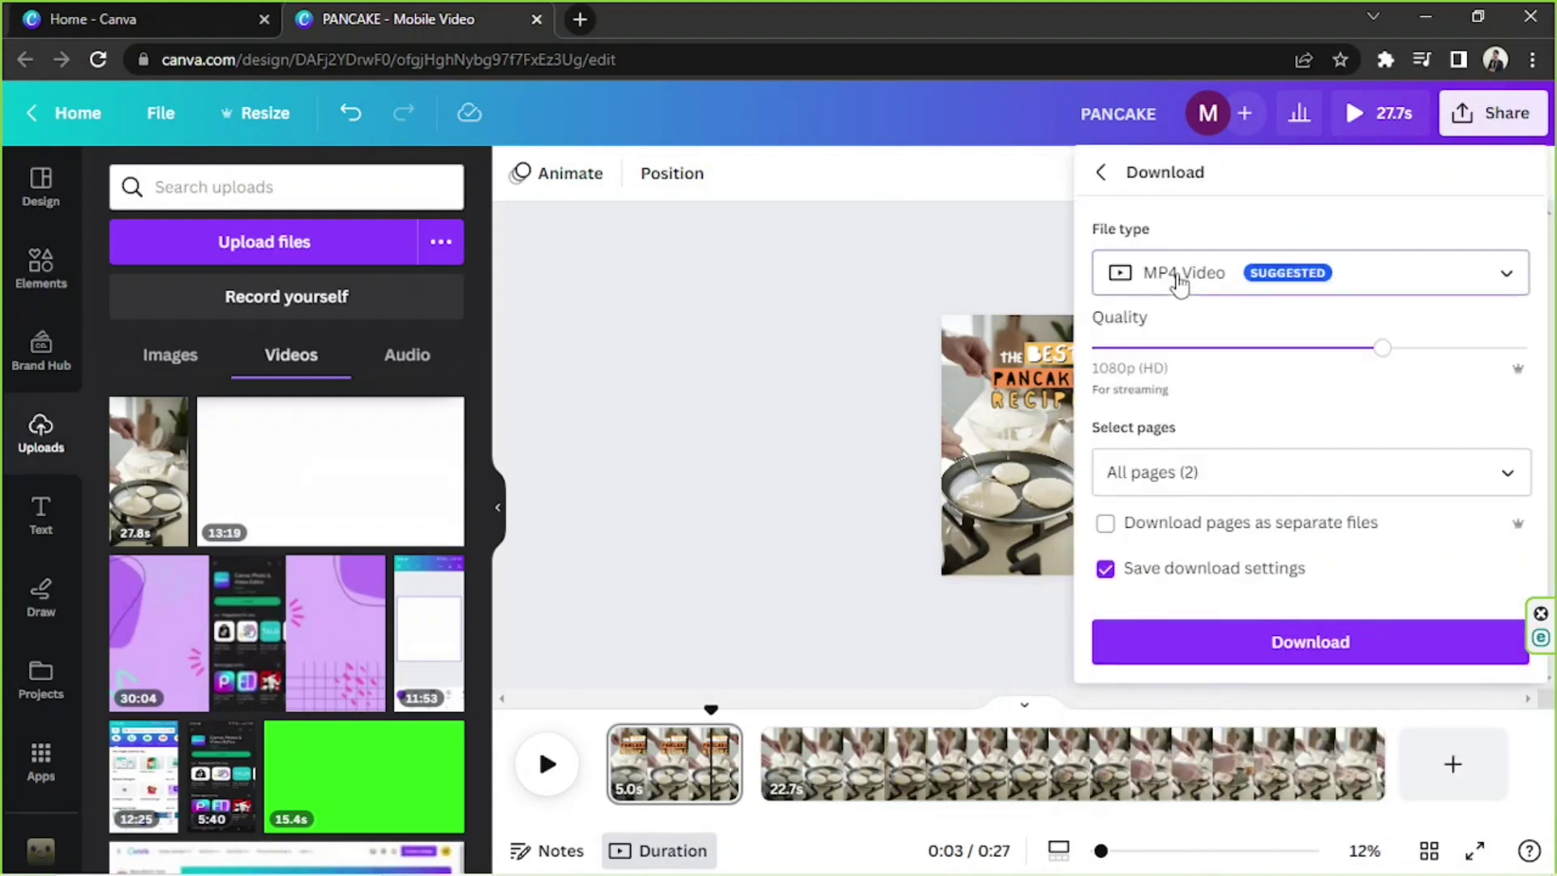
{"action": "left_click", "coordinate": [1186, 273]}
{"action": "left_click", "coordinate": [1272, 304]}
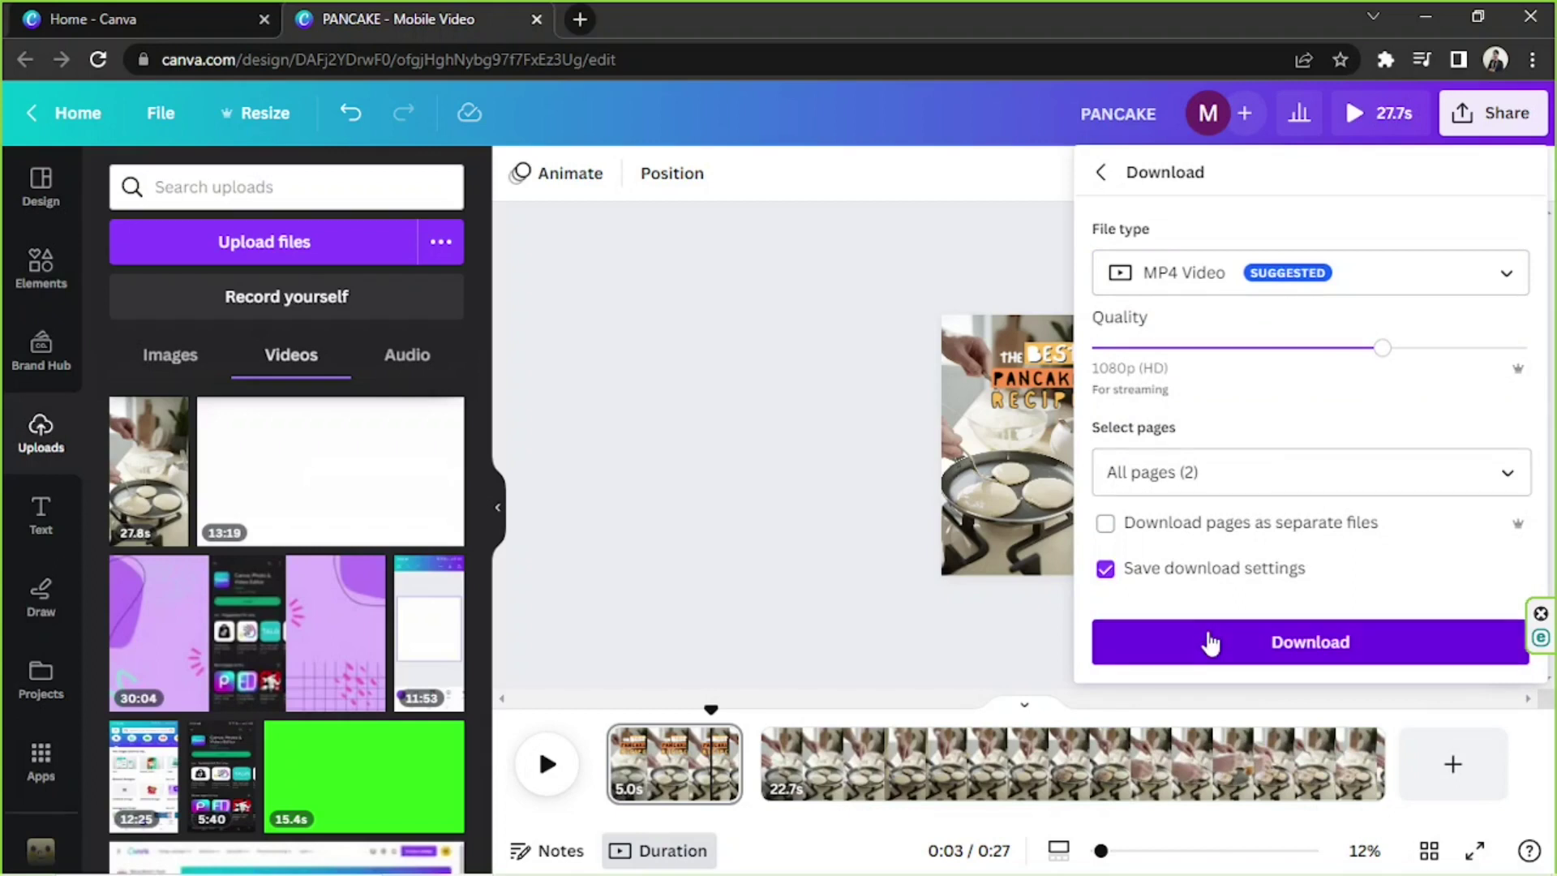
{"action": "left_click", "coordinate": [1211, 643]}
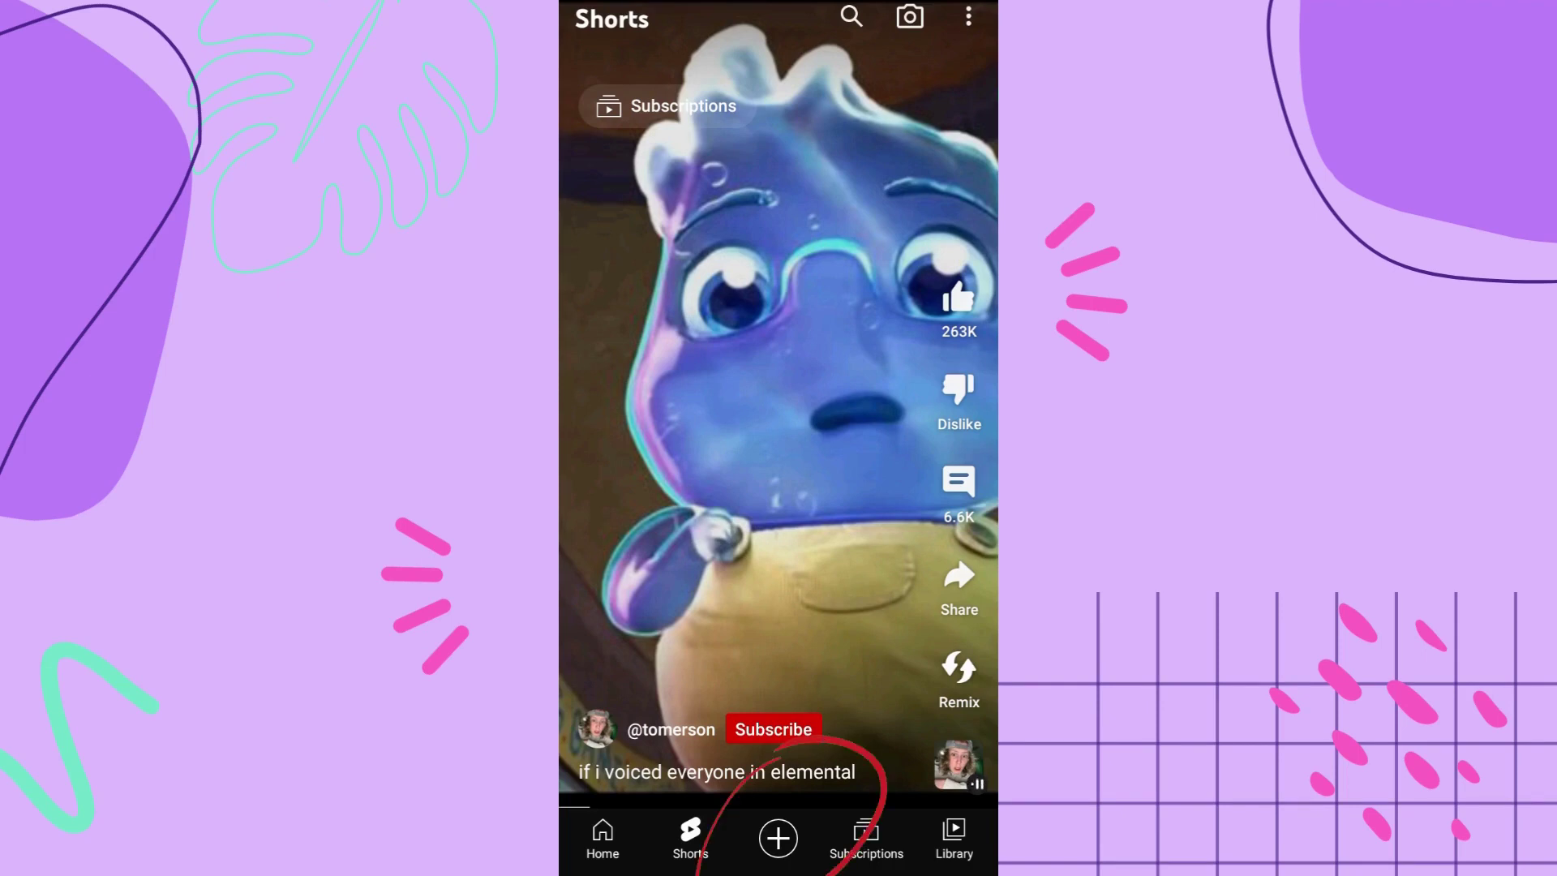
Step: Create a new Short from the pancake video, keeping a 15.0-second section
{"action": "left_click", "coordinate": [778, 838]}
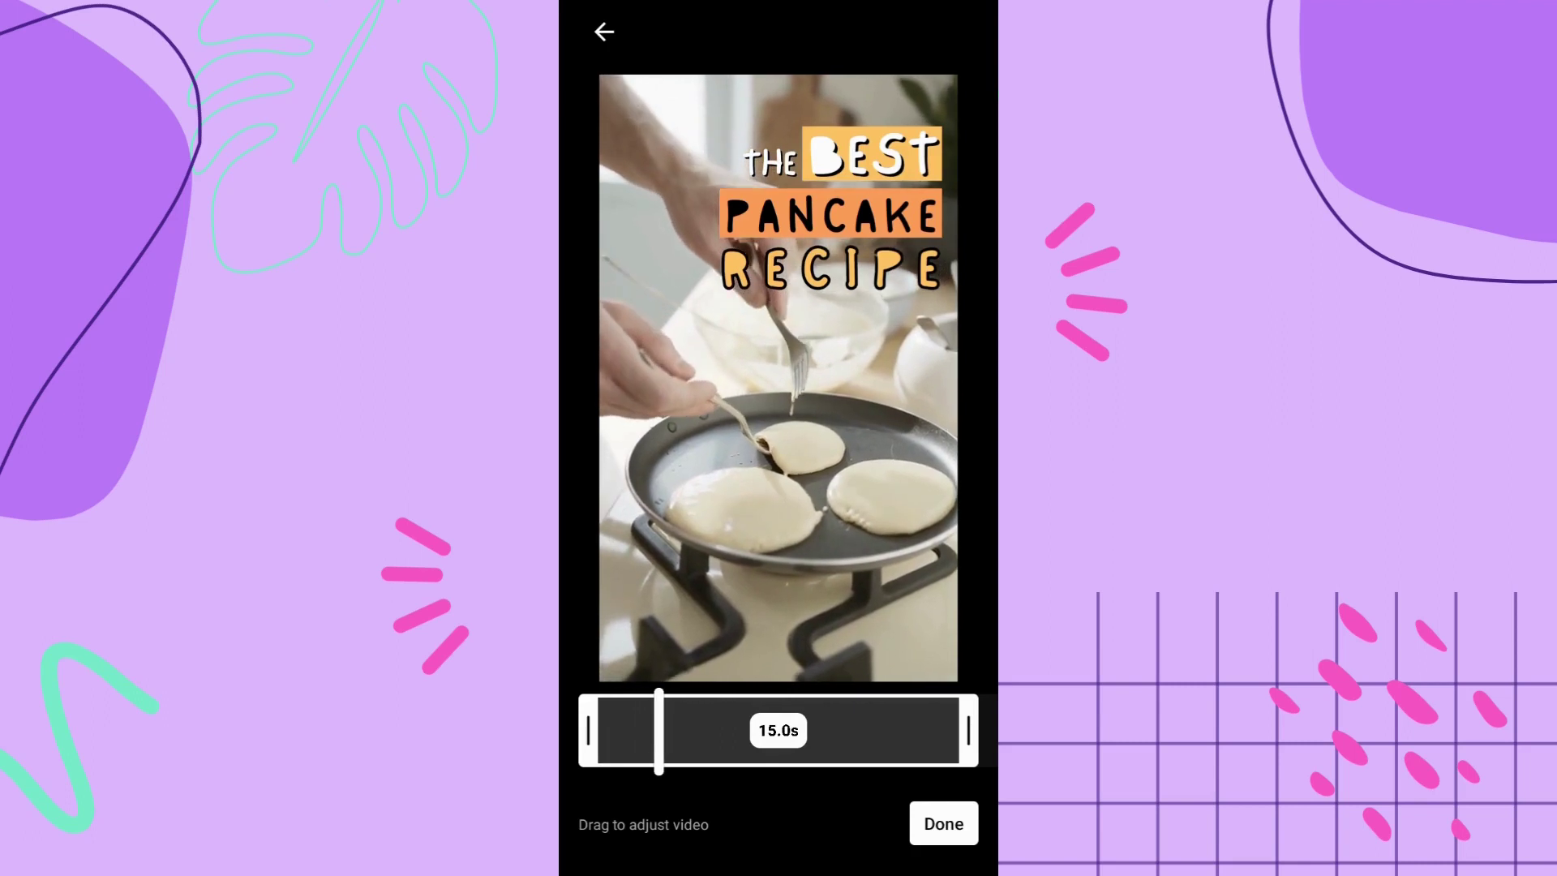
{"action": "mouse_move", "coordinate": [969, 730]}
{"action": "left_mouse_down"}
{"action": "mouse_move", "coordinate": [798, 730]}
{"action": "mouse_move", "coordinate": [968, 730]}
{"action": "left_mouse_up"}
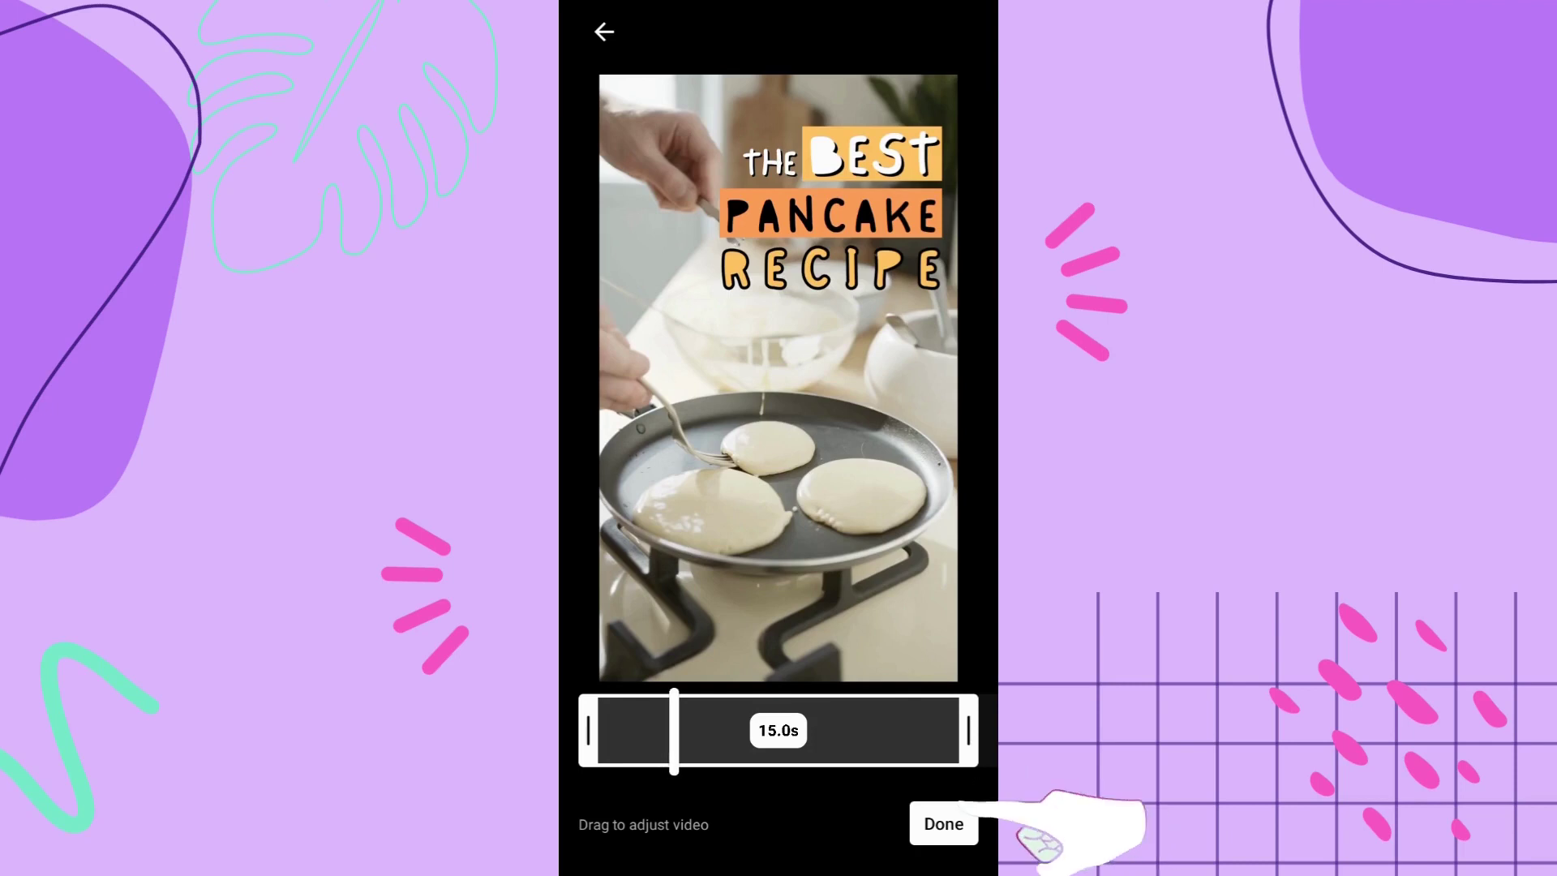
{"action": "left_click", "coordinate": [944, 824]}
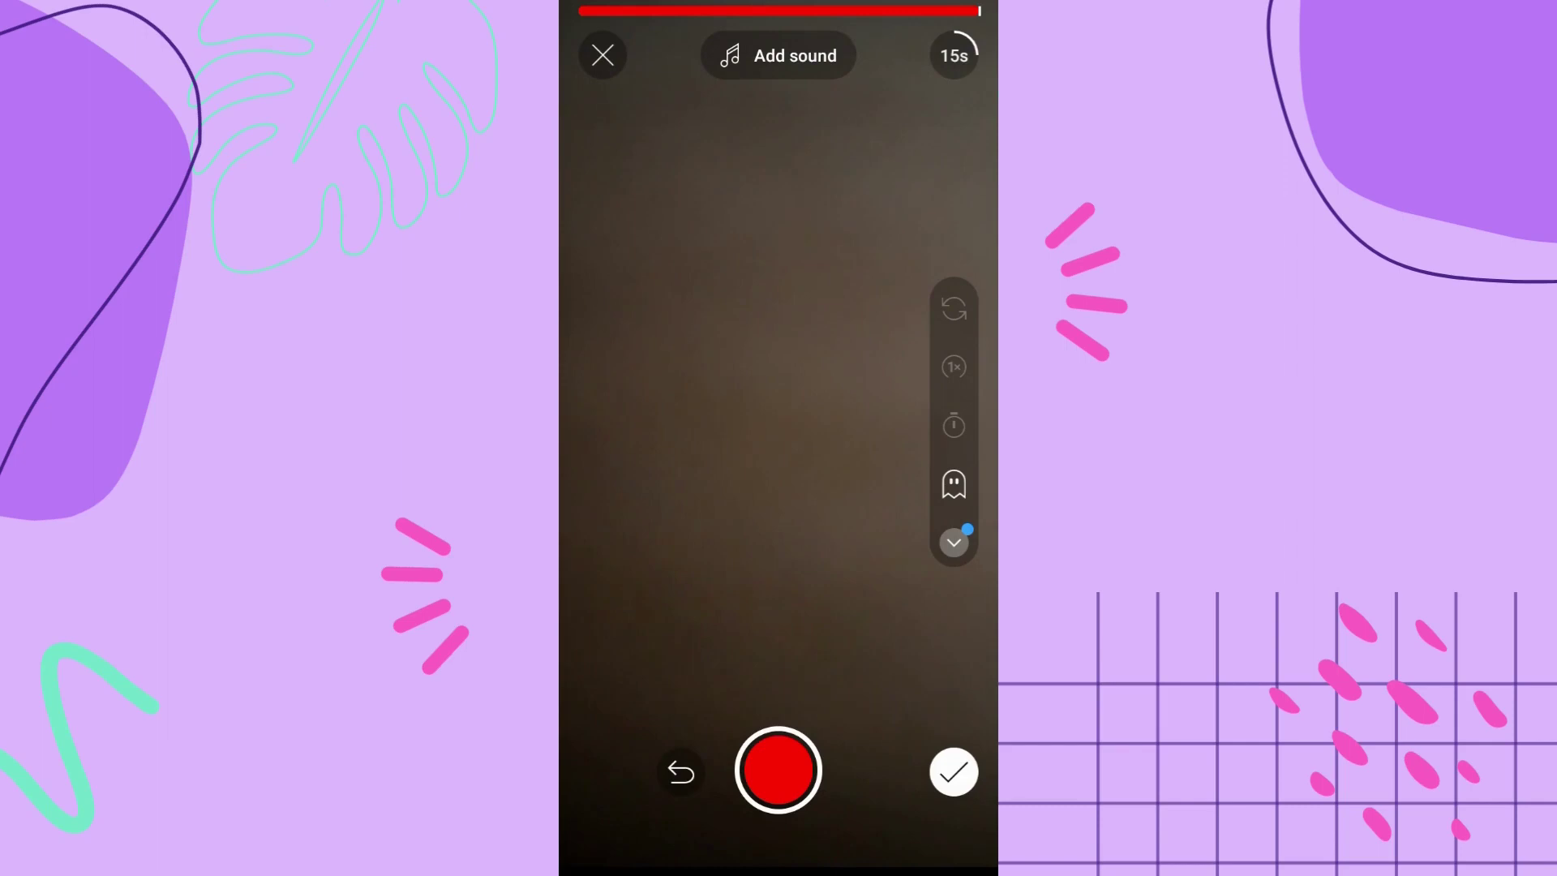
Step: Finish the camera step and continue to the Short's Add details page
{"action": "left_click", "coordinate": [954, 771]}
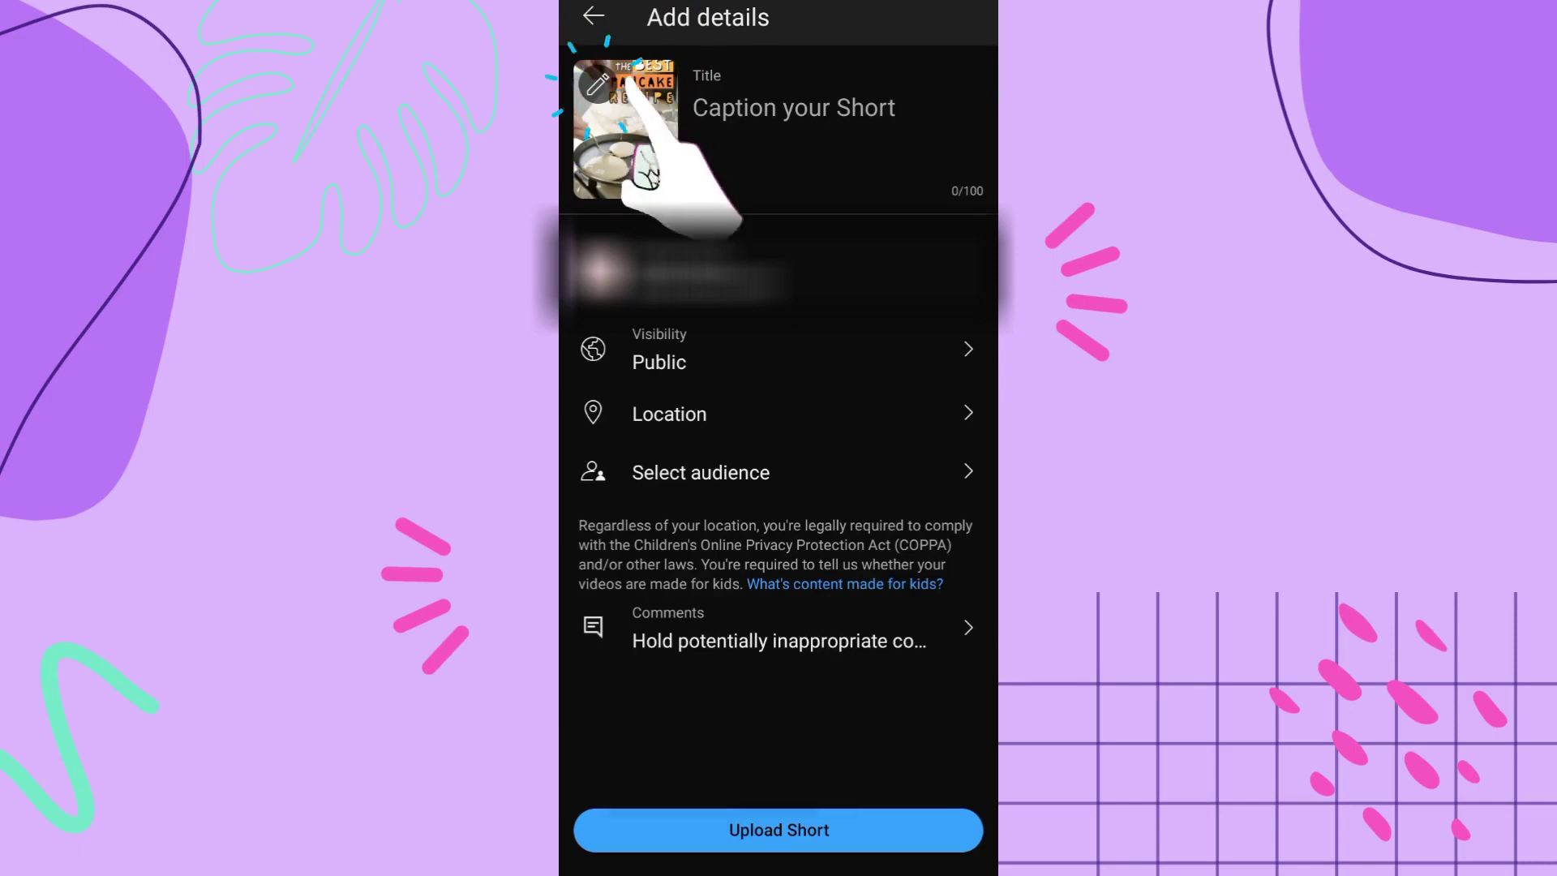
Step: Set the Short's thumbnail to the opening THE BEST PANCAKE RECIPE title frame
{"action": "left_click", "coordinate": [598, 82]}
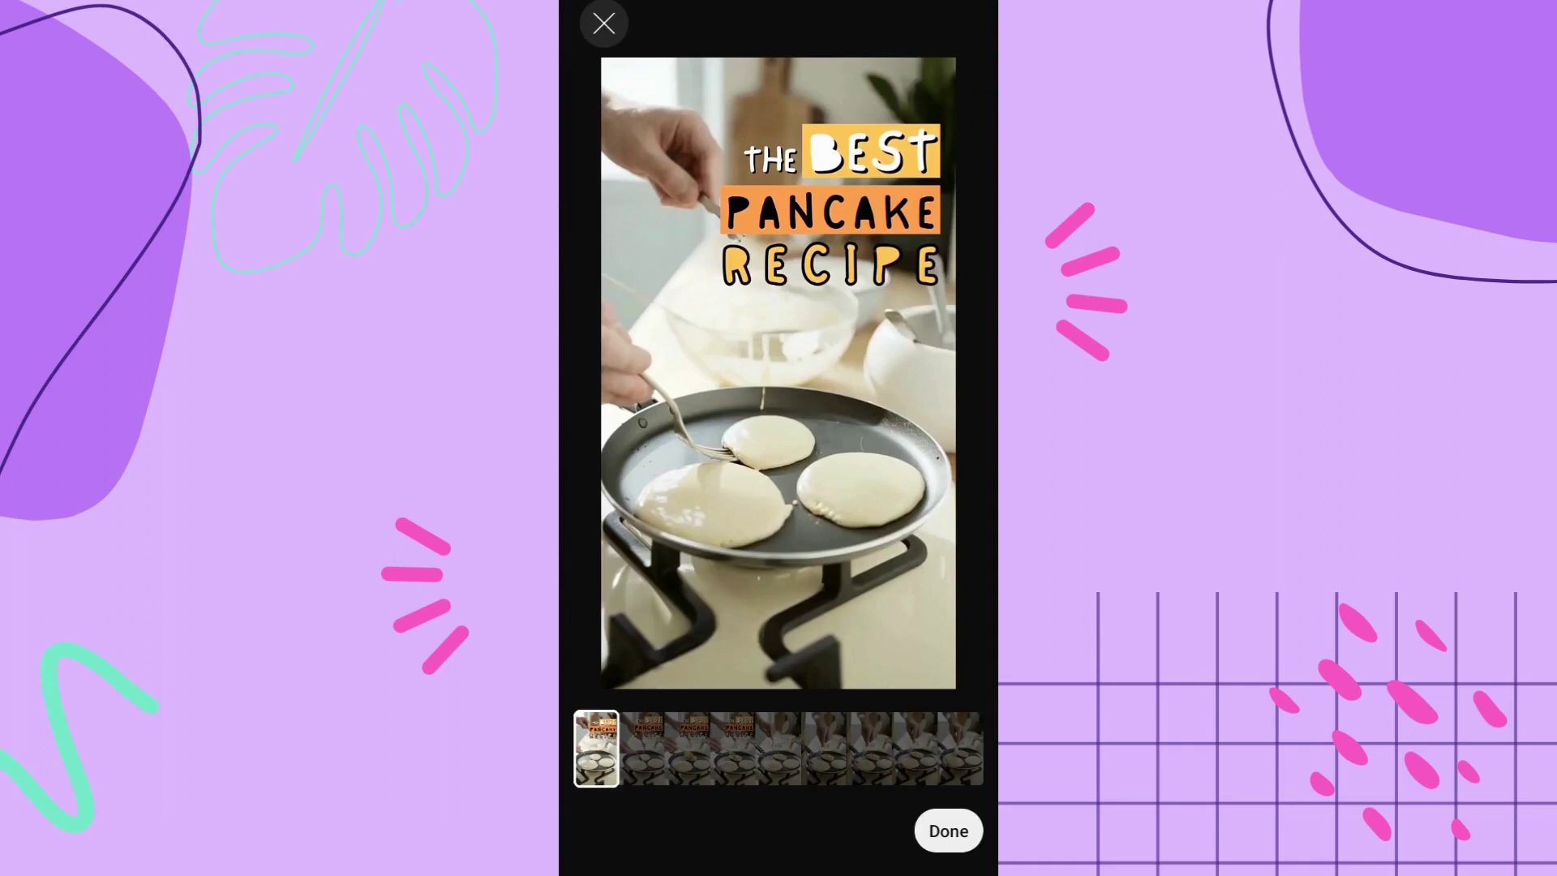
{"action": "left_click_drag", "start_coordinate": [596, 748], "coordinate": [799, 748]}
{"action": "left_click", "coordinate": [602, 747]}
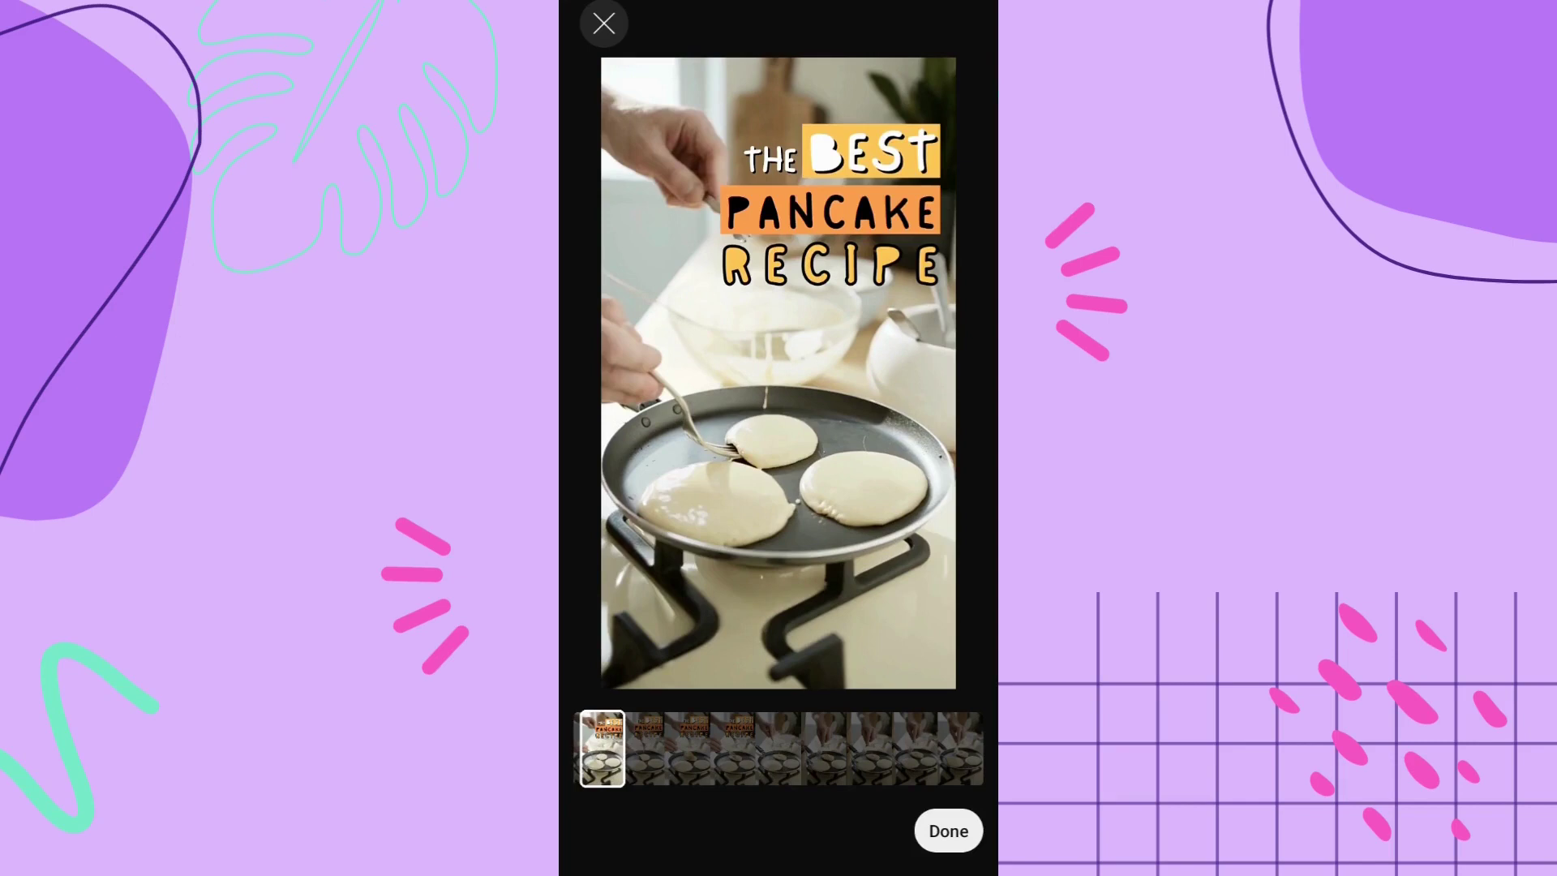
{"action": "left_click", "coordinate": [949, 831]}
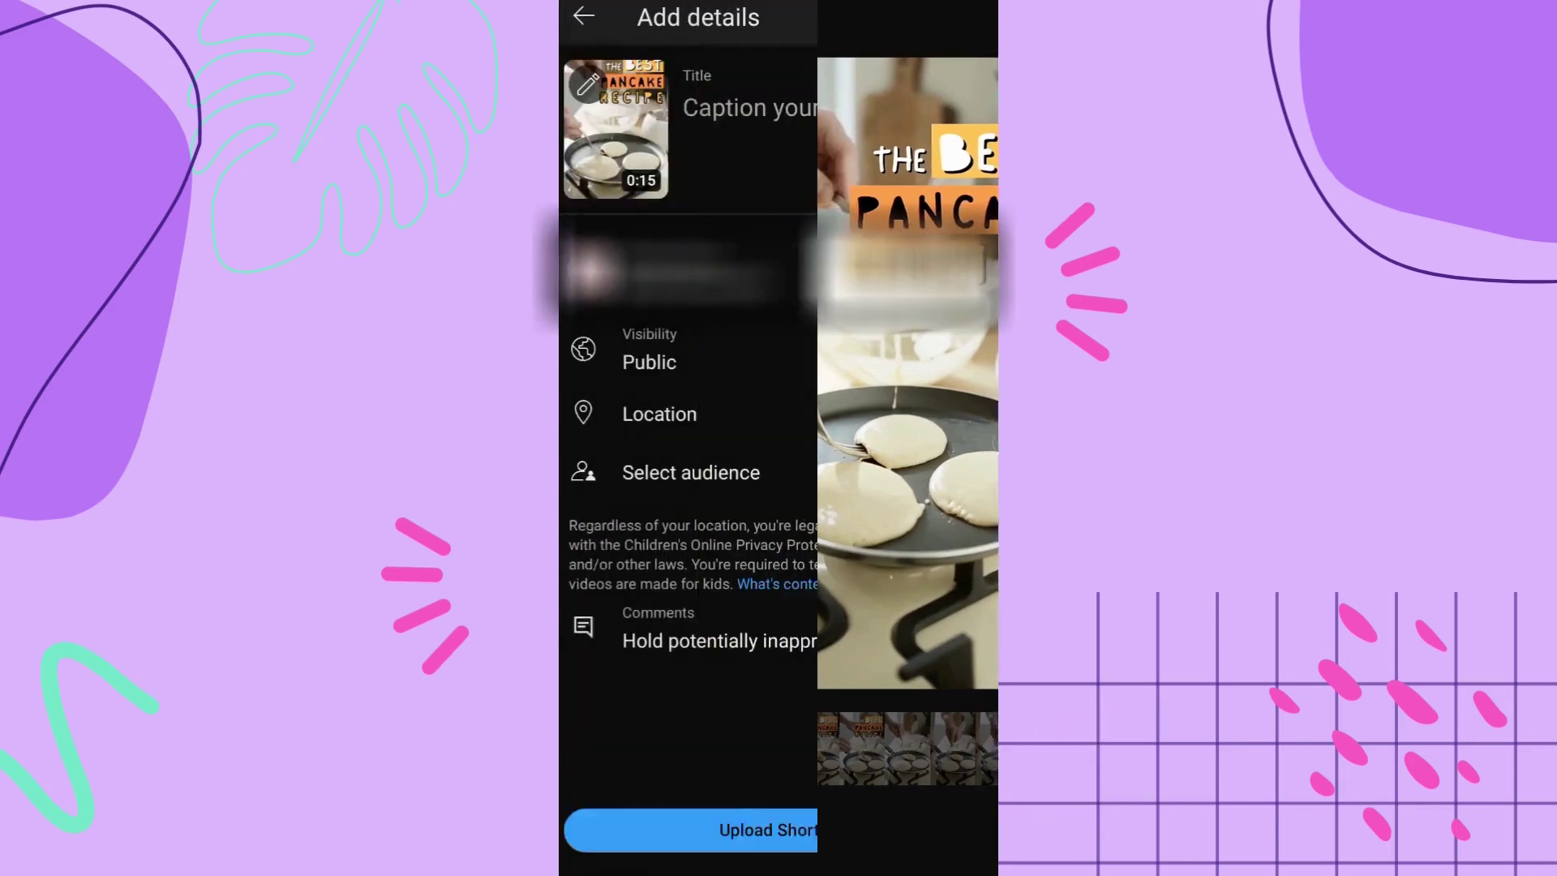